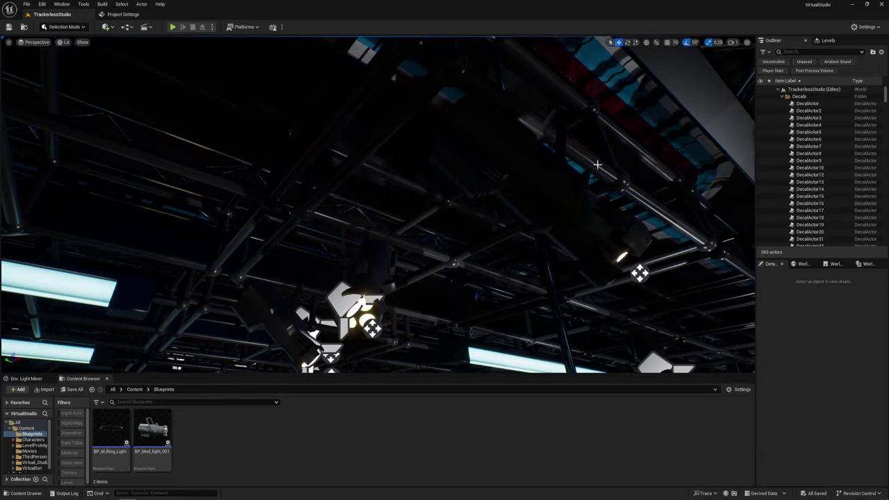
# Select the ceiling fixture Mod_light_4 to show it in the Outliner and Details.
pyautogui.click(597, 165)
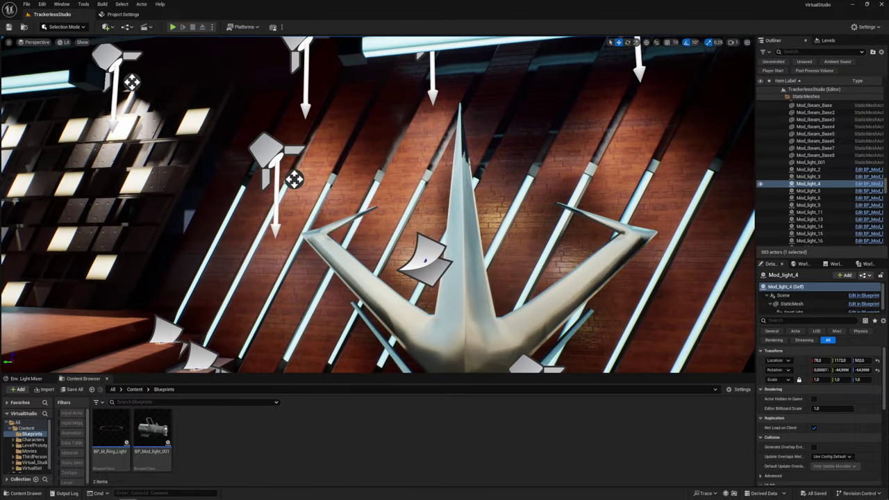
# Switch SpotLight92's Mobility to Stationary, then Static, then back to Movable.
pyautogui.click(274, 149)
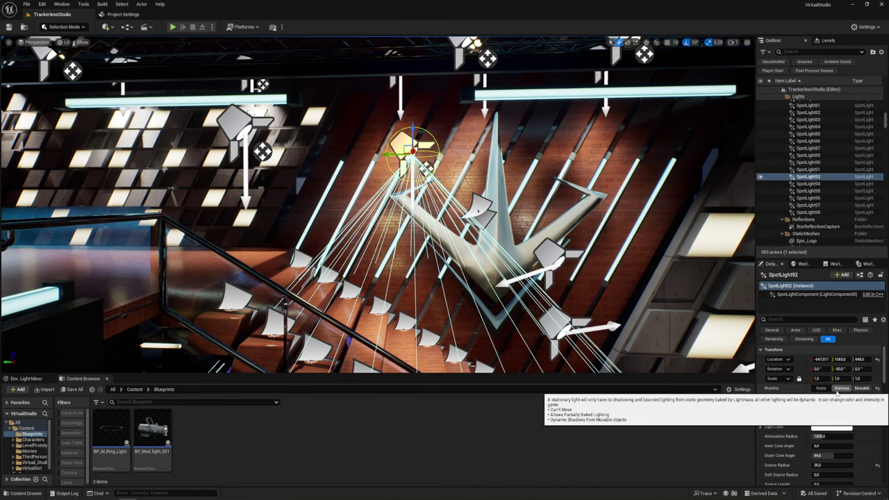
pyautogui.click(837, 391)
pyautogui.click(827, 390)
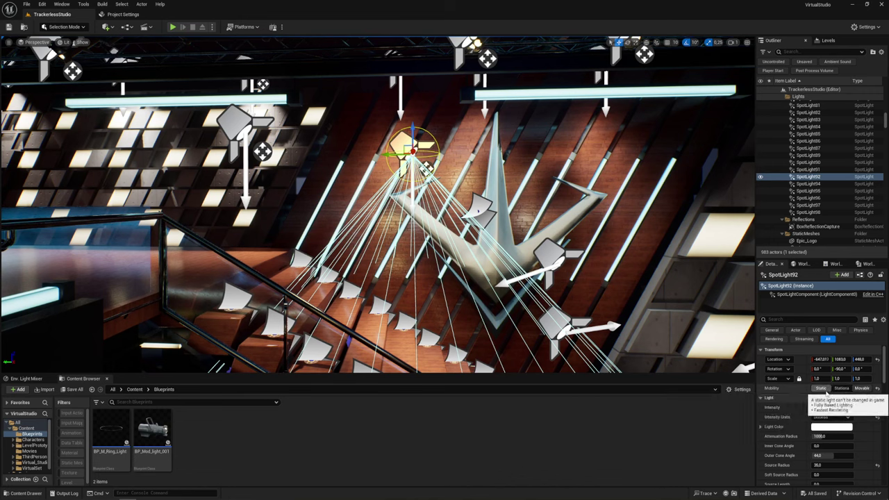
pyautogui.click(861, 389)
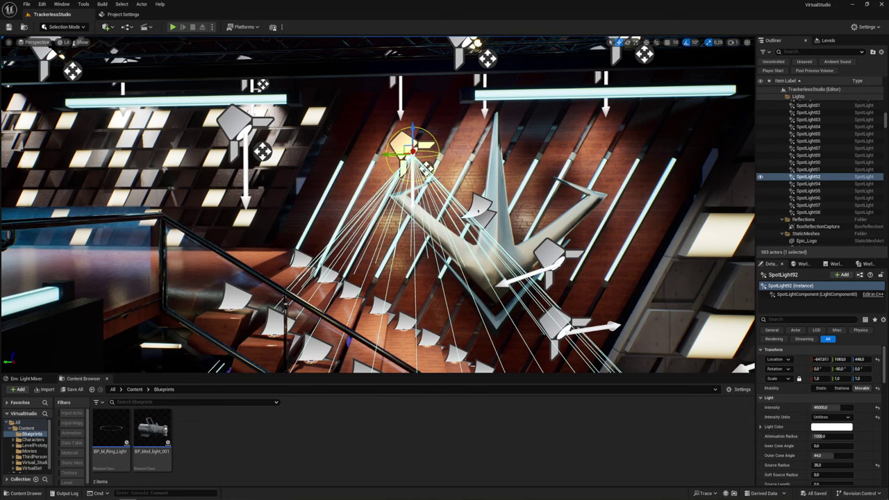
# Compare the Details of SpotLight94, SpotLight95 and SpotLight61.
pyautogui.moveTo(509, 223); pyautogui.dragTo(509, 223, button='right')
pyautogui.click(549, 234)
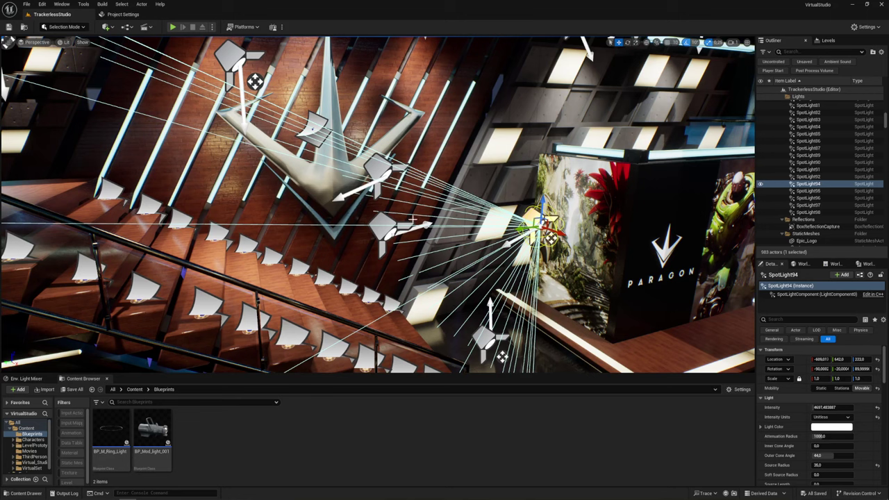
pyautogui.click(379, 167)
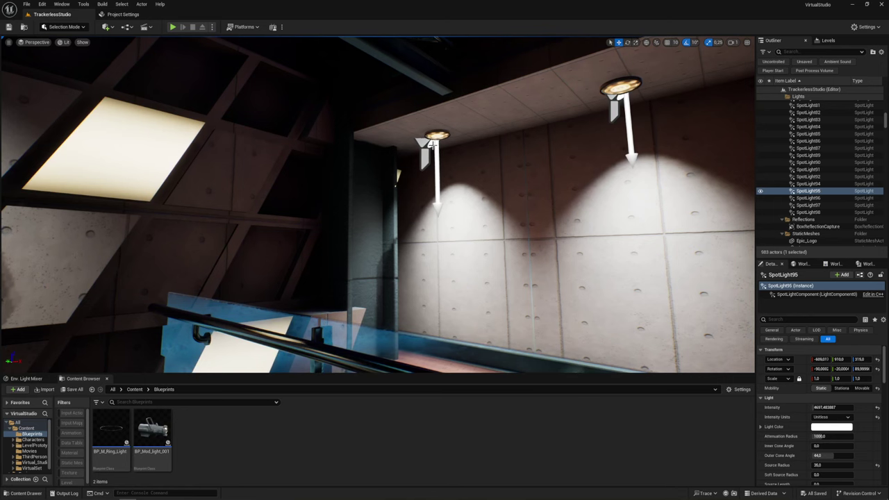
pyautogui.click(432, 144)
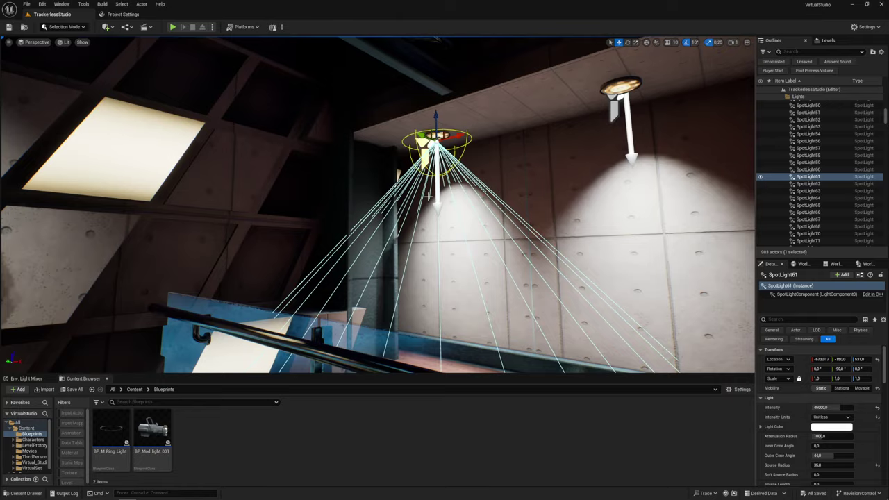
pyautogui.moveTo(429, 197)
pyautogui.mouseDown(button='right')
pyautogui.moveTo(389, 201)
pyautogui.moveTo(427, 195)
pyautogui.mouseUp(button='right')
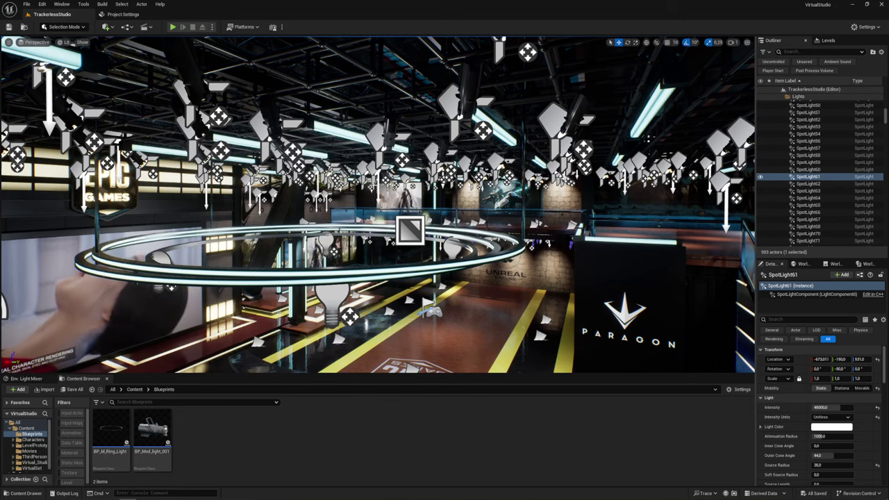
# Inspect BP_M_Ring_Light's PointLight3: Movable, 5000.0 Unitless intensity, 1000.0 attenuation radius.
pyautogui.moveTo(429, 196)
pyautogui.mouseDown(button='right')
pyautogui.moveTo(375, 196)
pyautogui.moveTo(473, 234)
pyautogui.mouseUp(button='right')
pyautogui.click(428, 200)
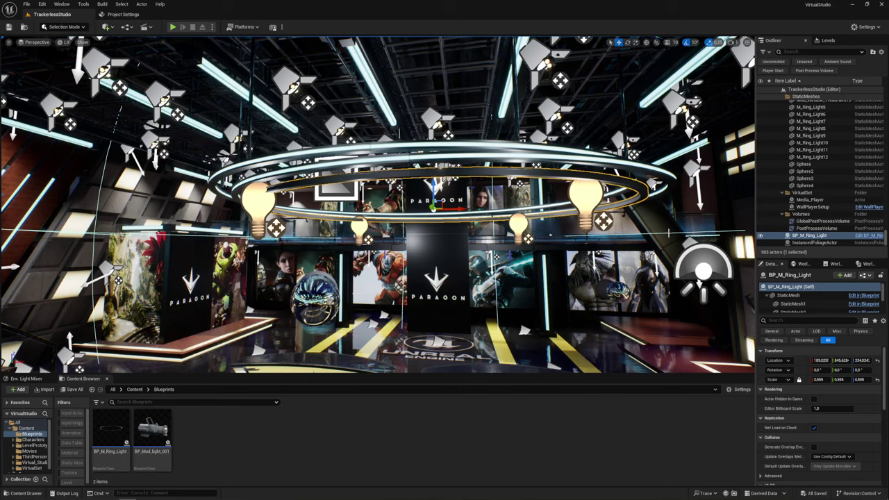
pyautogui.scroll(-5, 793, 300)
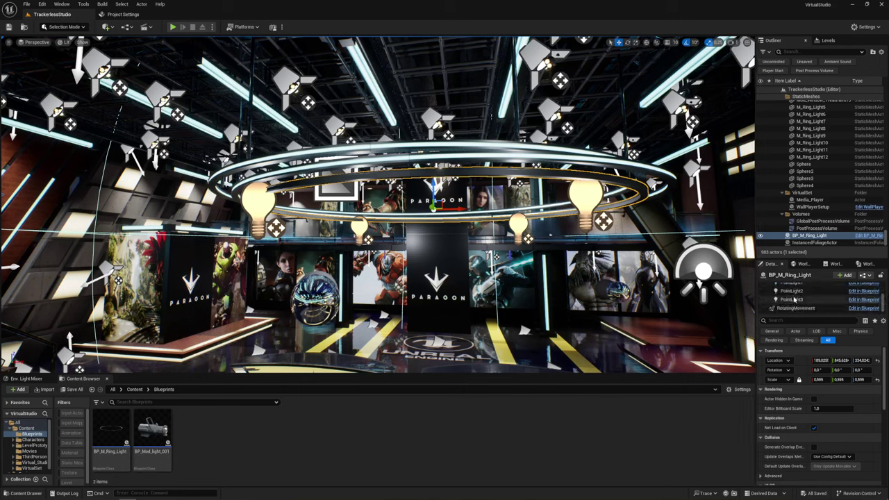
pyautogui.click(794, 299)
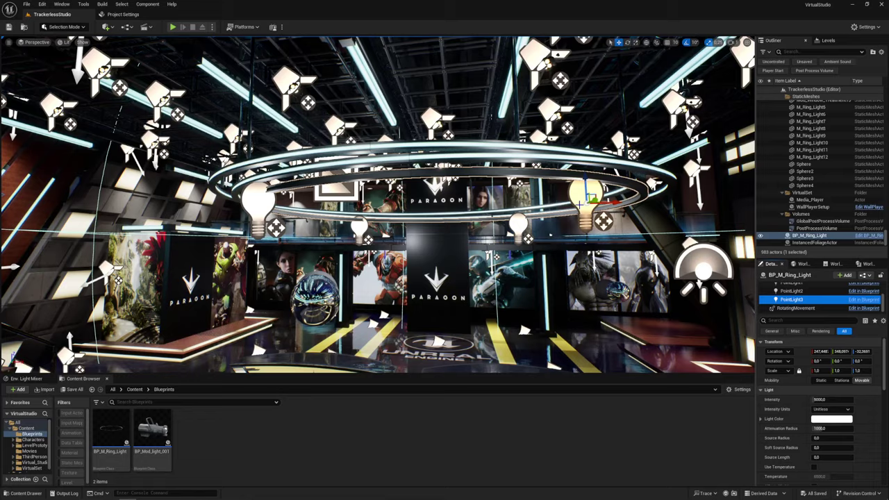
pyautogui.moveTo(403, 215); pyautogui.dragTo(473, 211, button='right')
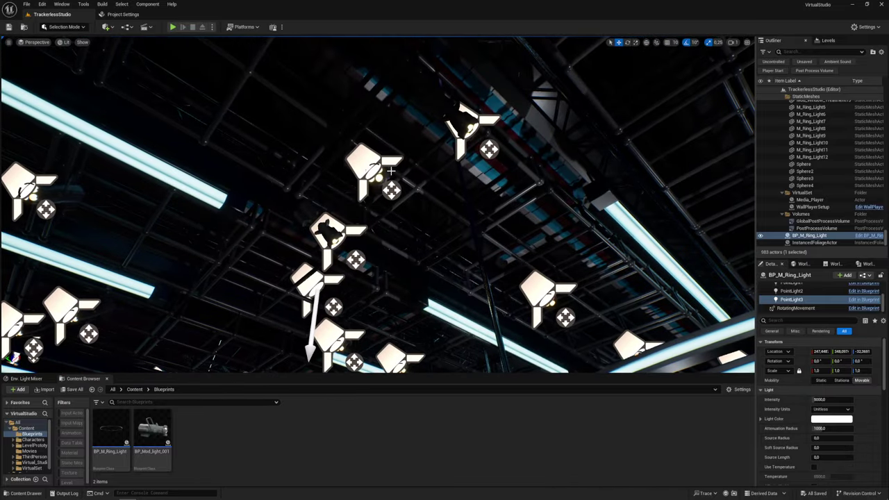
# Check ceiling fixtures Mod_light_5 and Mod_light_80, then select SpotLight34 above the wall panels.
pyautogui.click(391, 170)
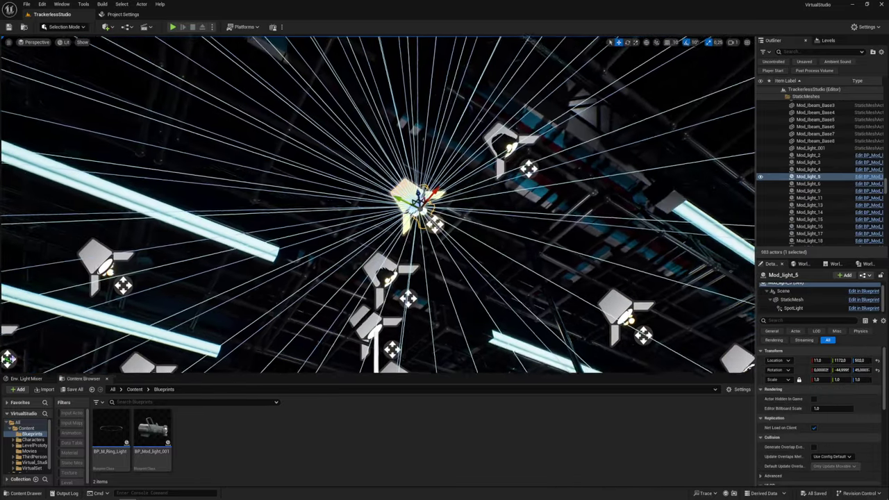
pyautogui.moveTo(391, 170); pyautogui.dragTo(391, 170, button='right')
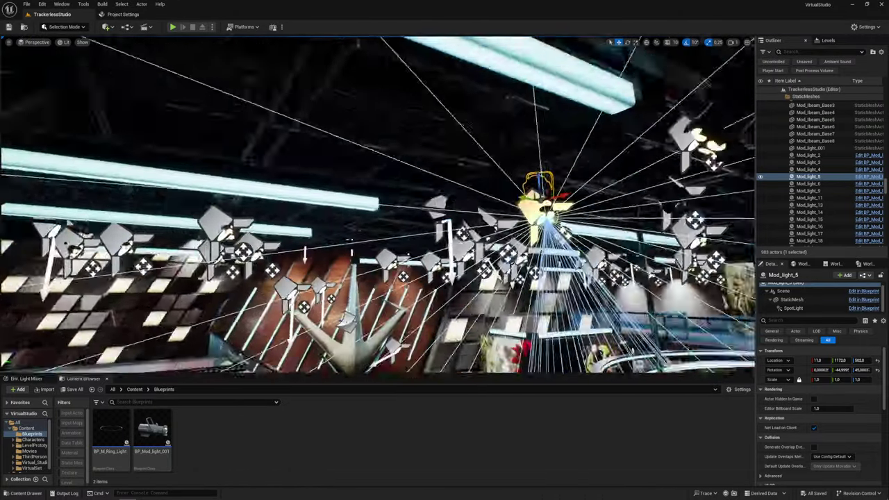
pyautogui.moveTo(391, 170); pyautogui.dragTo(391, 170, button='right')
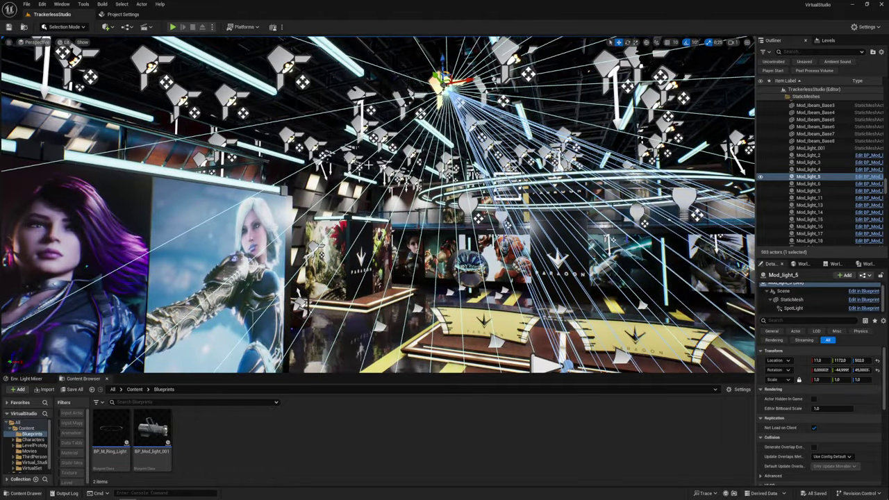
pyautogui.moveTo(384, 120); pyautogui.dragTo(384, 119, button='right')
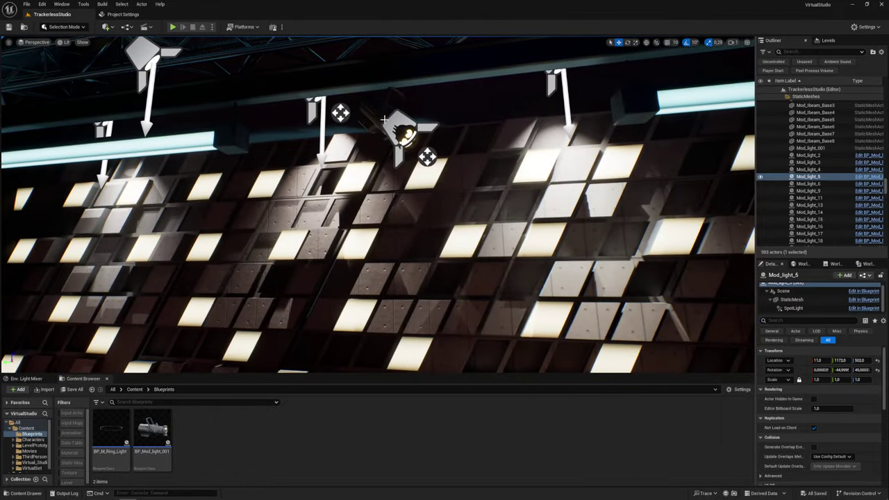
pyautogui.click(385, 119)
pyautogui.moveTo(384, 120); pyautogui.dragTo(384, 119, button='right')
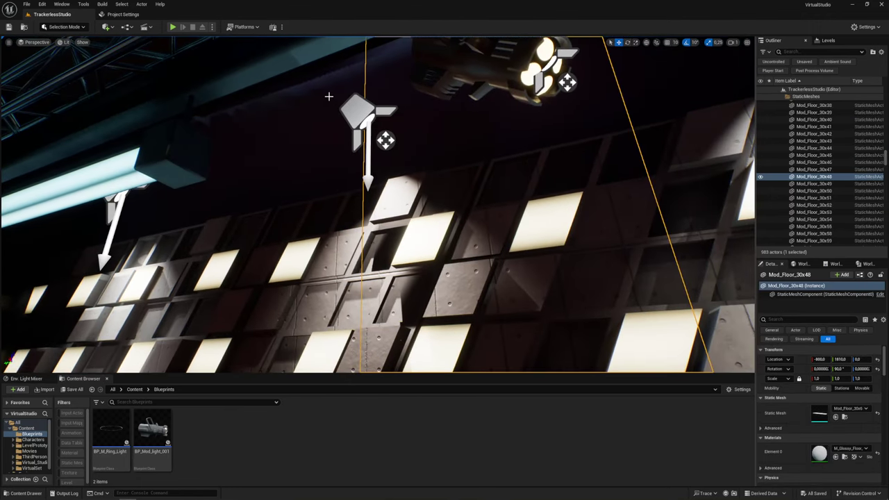
pyautogui.click(350, 98)
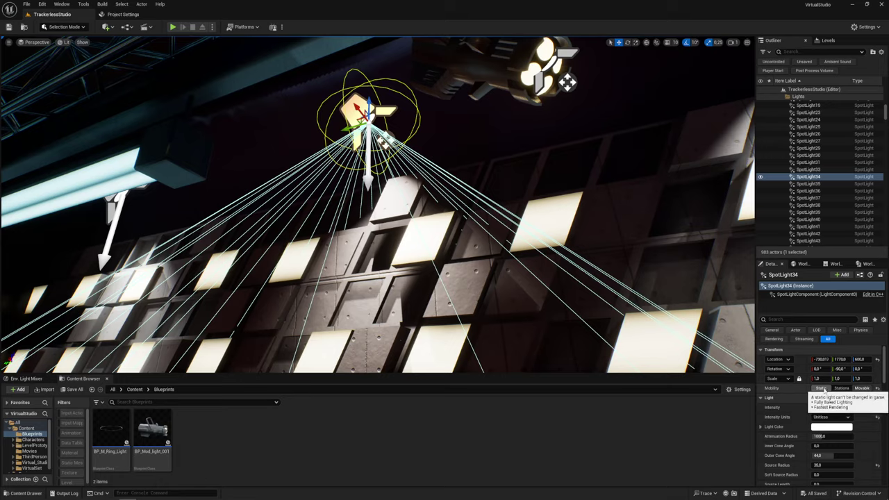
# Set SpotLight45 beside the wall to Static mobility.
pyautogui.moveTo(375, 208); pyautogui.dragTo(375, 208, button='right')
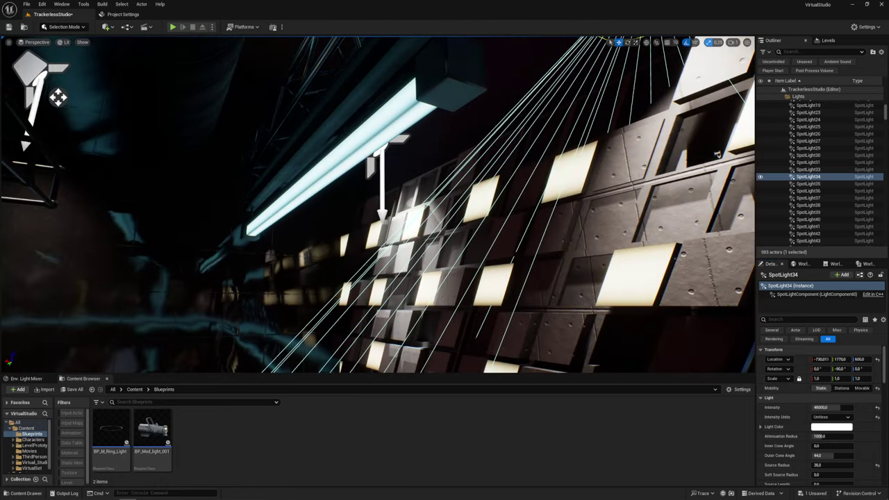
pyautogui.moveTo(475, 194); pyautogui.dragTo(476, 195, button='right')
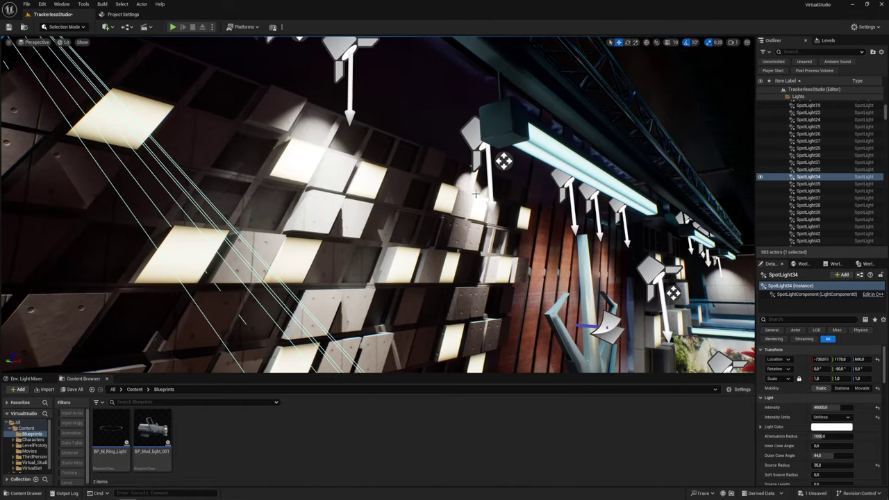
pyautogui.click(503, 161)
pyautogui.moveTo(503, 161); pyautogui.dragTo(748, 345, button='right')
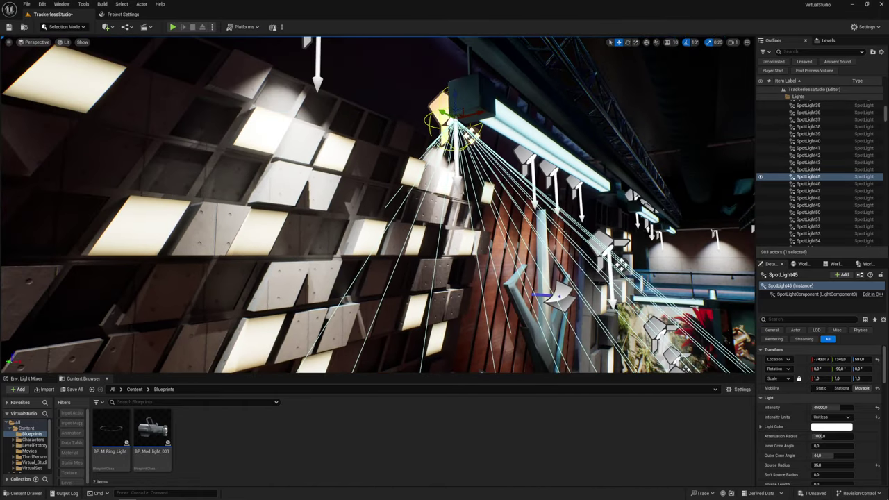
pyautogui.click(821, 387)
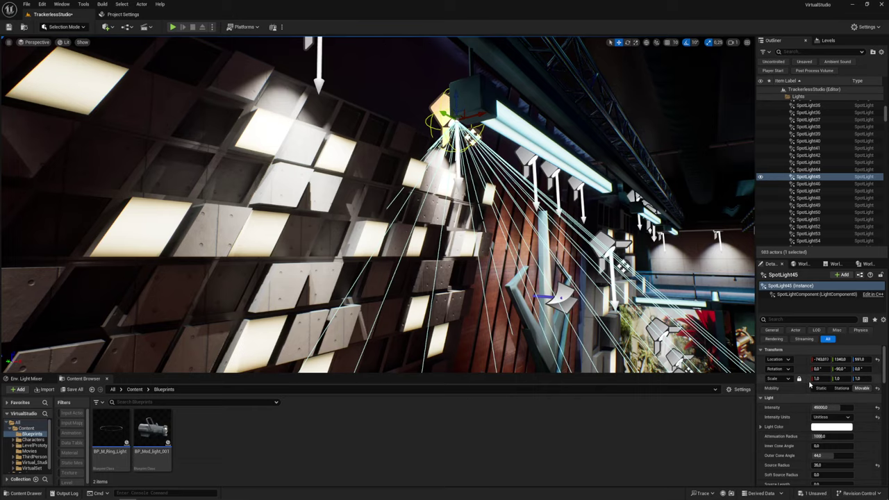
pyautogui.moveTo(577, 276)
pyautogui.mouseDown(button='right')
pyautogui.moveTo(369, 88)
pyautogui.moveTo(759, 299)
pyautogui.mouseUp(button='right')
# Compare SpotLight35, 46, 36 and 43, which show Static mobility and 45000.0 intensity.
pyautogui.click(366, 85)
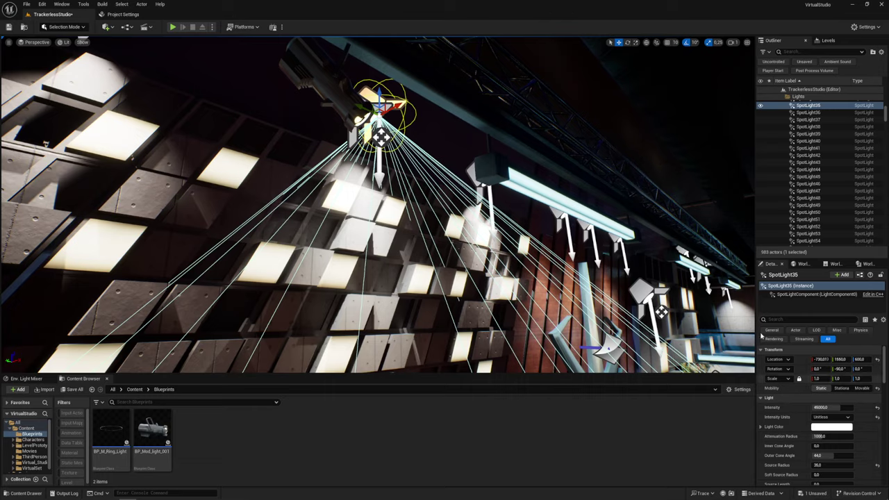
pyautogui.moveTo(631, 262); pyautogui.dragTo(630, 262, button='right')
pyautogui.click(509, 214)
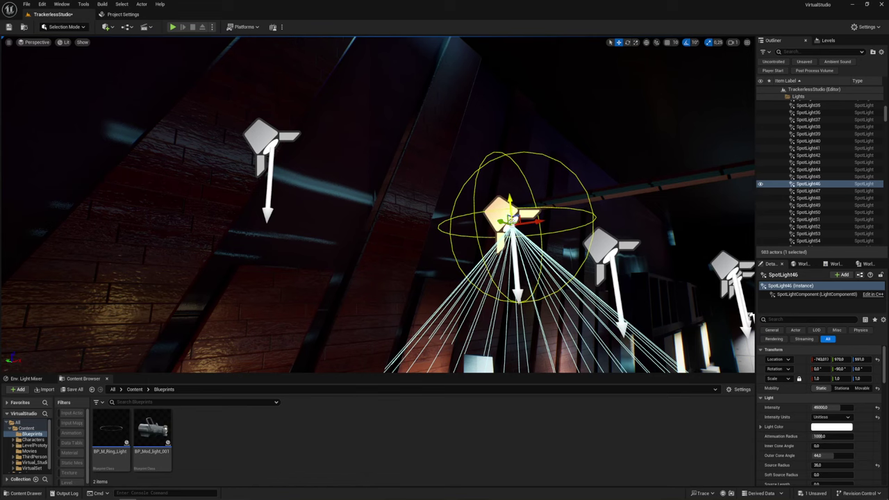
pyautogui.click(267, 139)
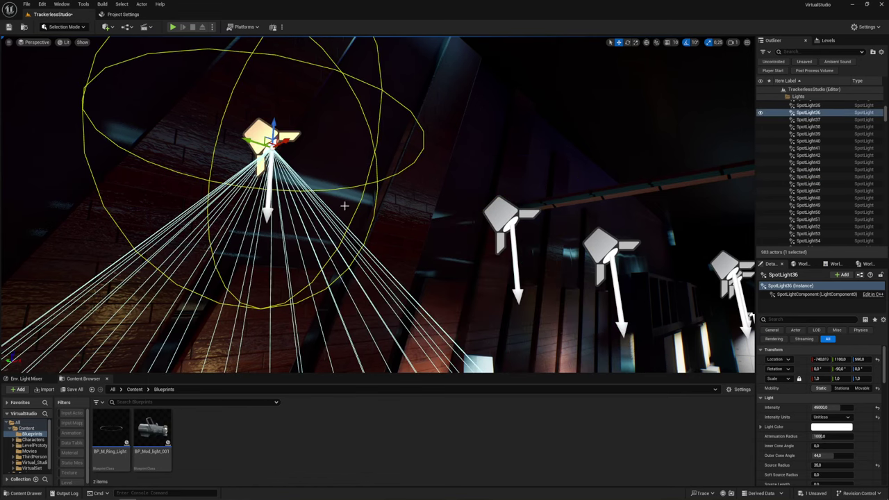
pyautogui.click(611, 246)
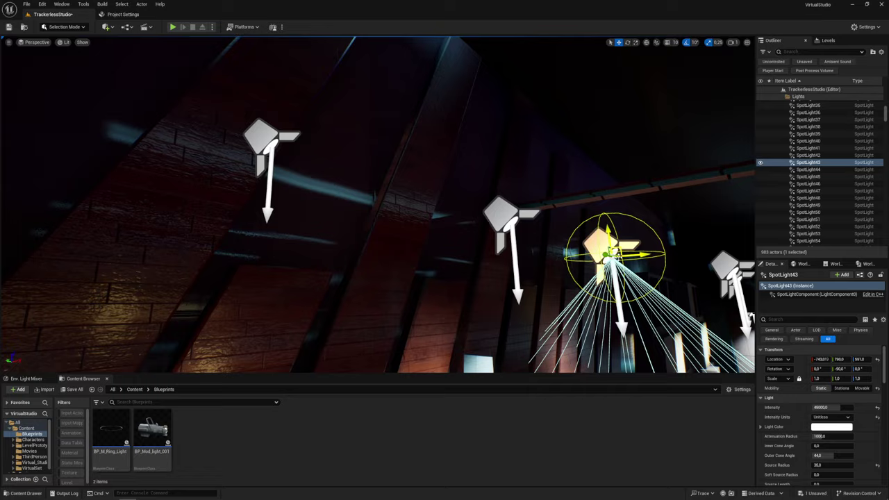
pyautogui.moveTo(611, 246)
pyautogui.mouseDown(button='right')
pyautogui.moveTo(486, 209)
pyautogui.moveTo(444, 208)
pyautogui.moveTo(603, 274)
pyautogui.mouseUp(button='right')
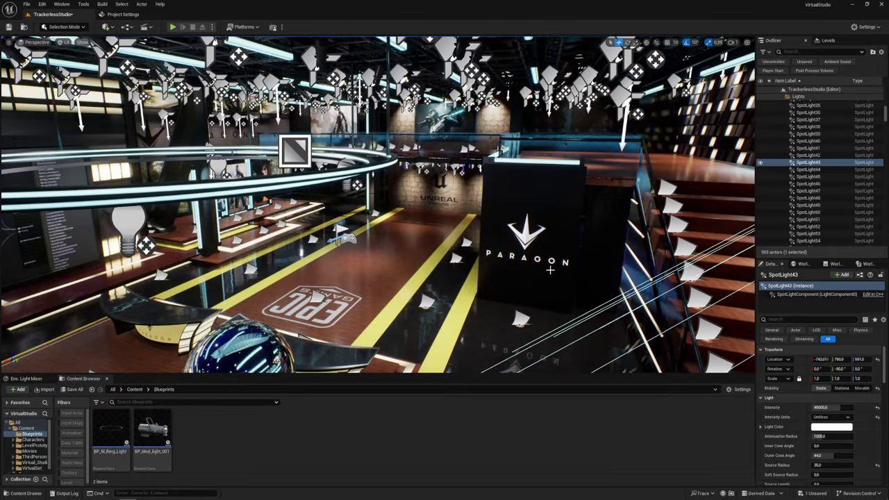
pyautogui.moveTo(537, 261)
pyautogui.mouseDown(button='right')
pyautogui.moveTo(514, 250)
pyautogui.moveTo(513, 239)
pyautogui.mouseUp(button='right')
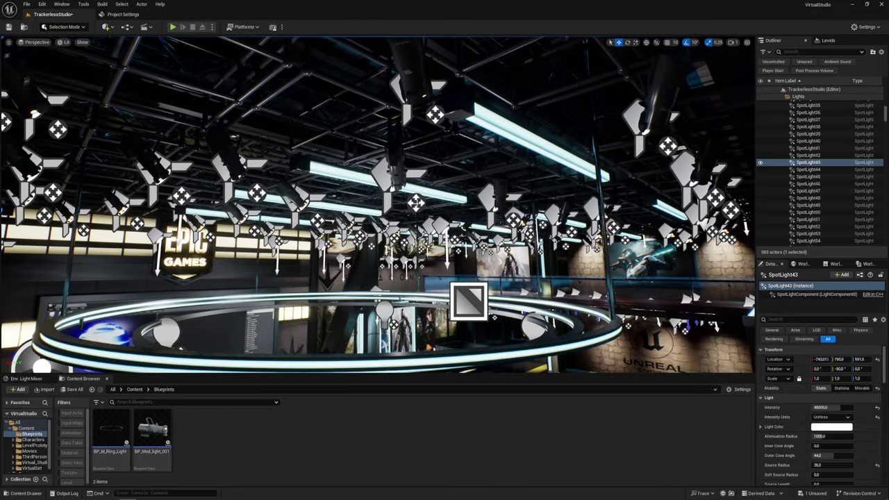
pyautogui.click(410, 76)
pyautogui.press('f')
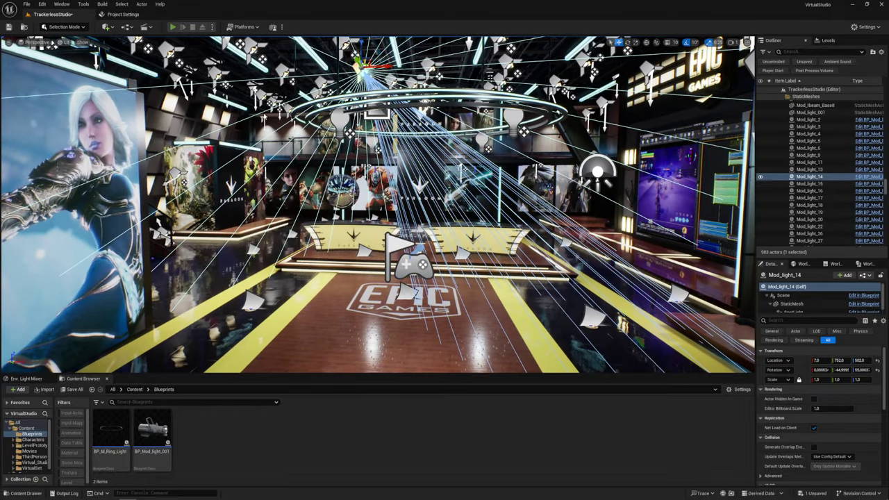
pyautogui.hotkey('alt', 'p')
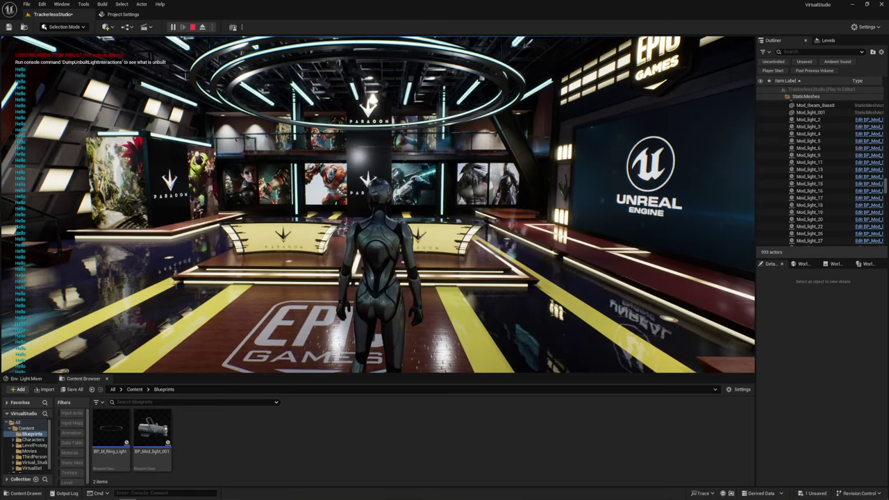
pyautogui.press('Escape')
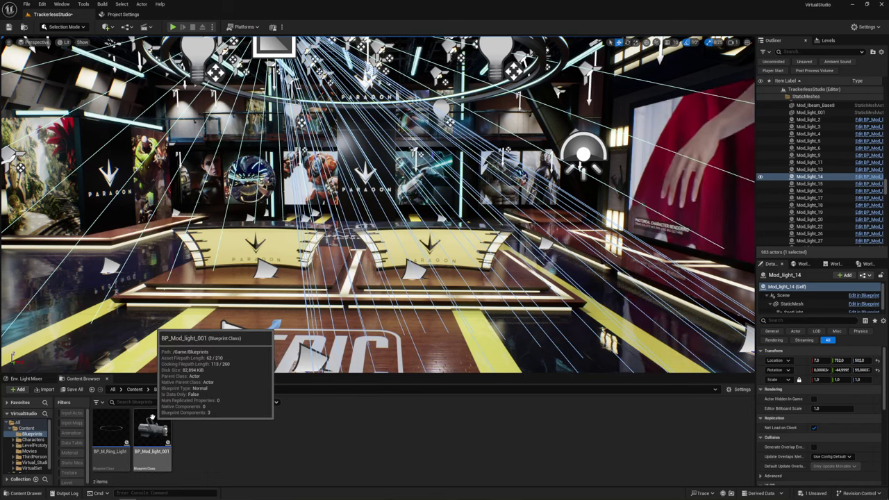
# Delete BP_Mod_light_001's Print String node, compile it, and return to the TrackerlessStudio level.
pyautogui.doubleClick(152, 417)
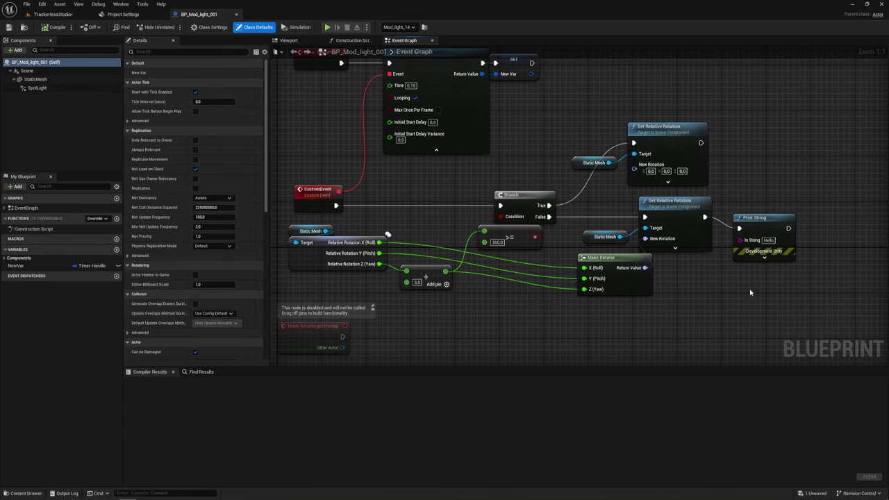
pyautogui.click(764, 236)
pyautogui.press('Delete')
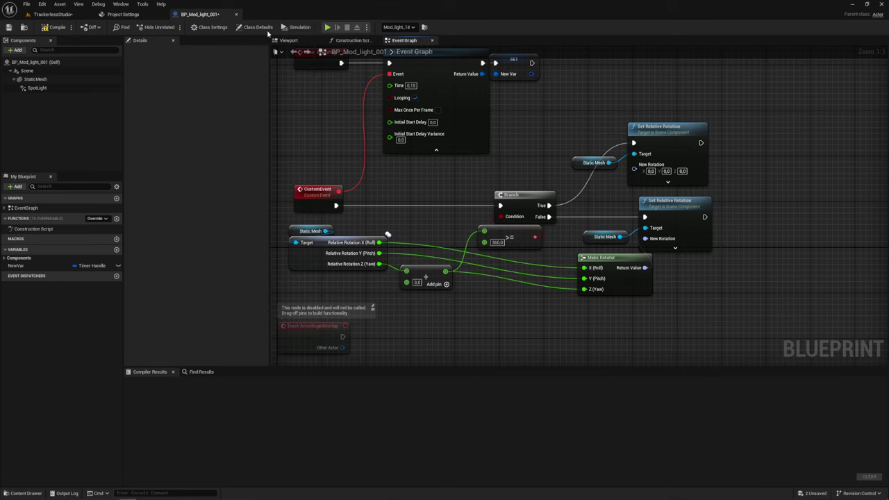
pyautogui.click(50, 27)
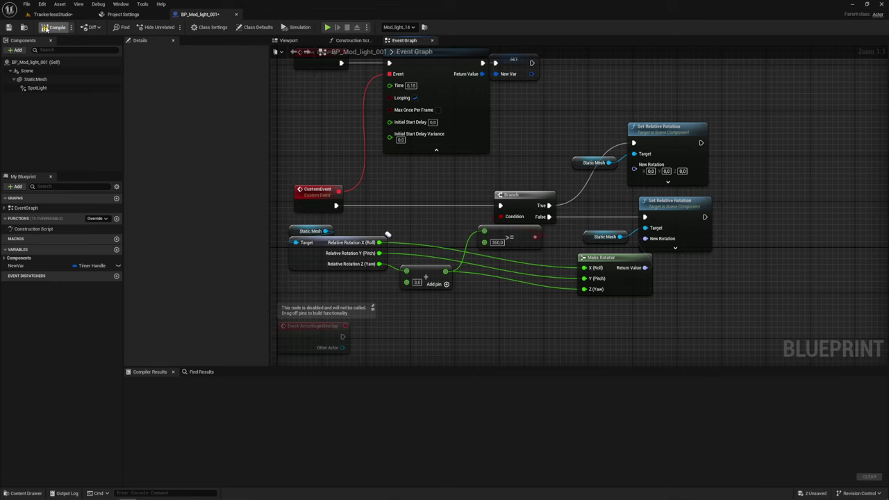
pyautogui.click(236, 14)
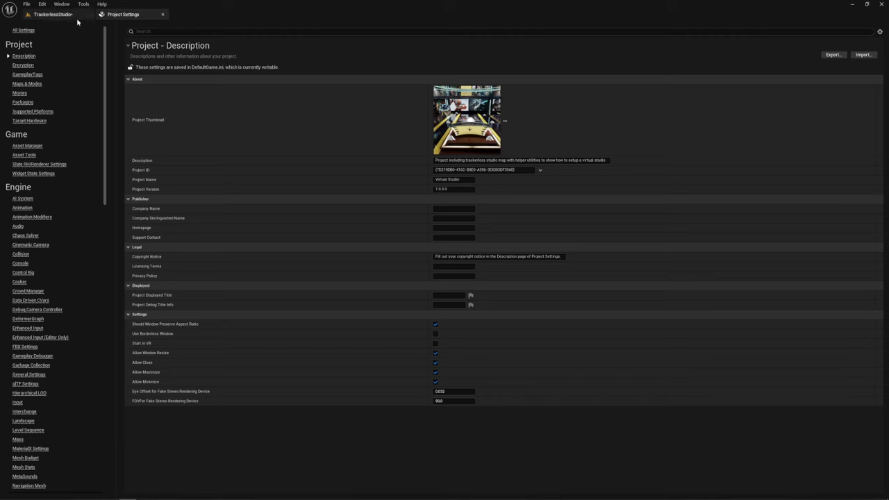
pyautogui.click(69, 14)
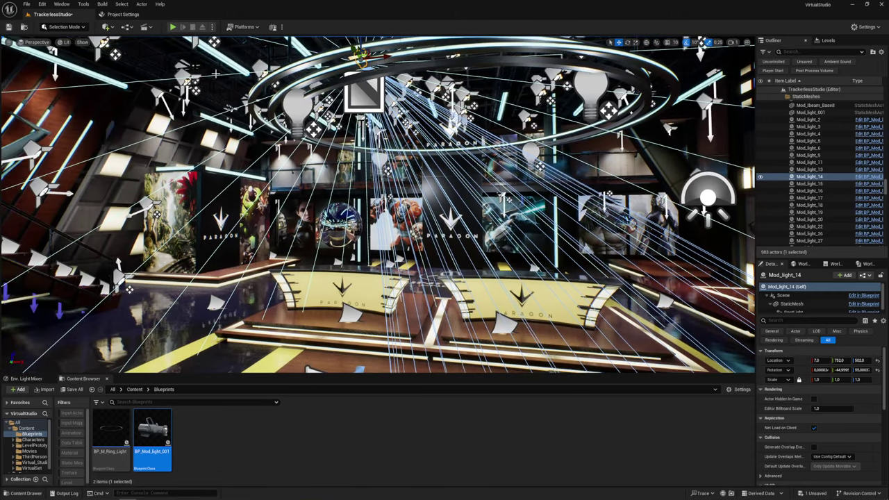
pyautogui.click(173, 27)
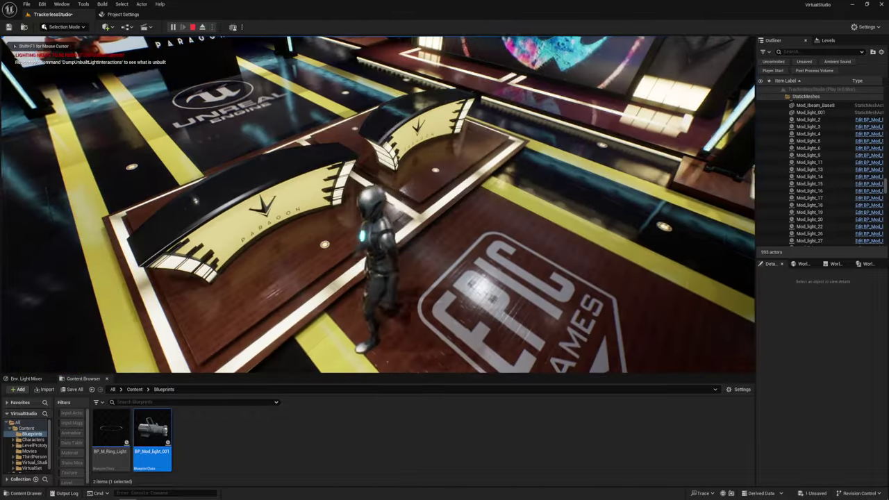
pyautogui.press('F1')
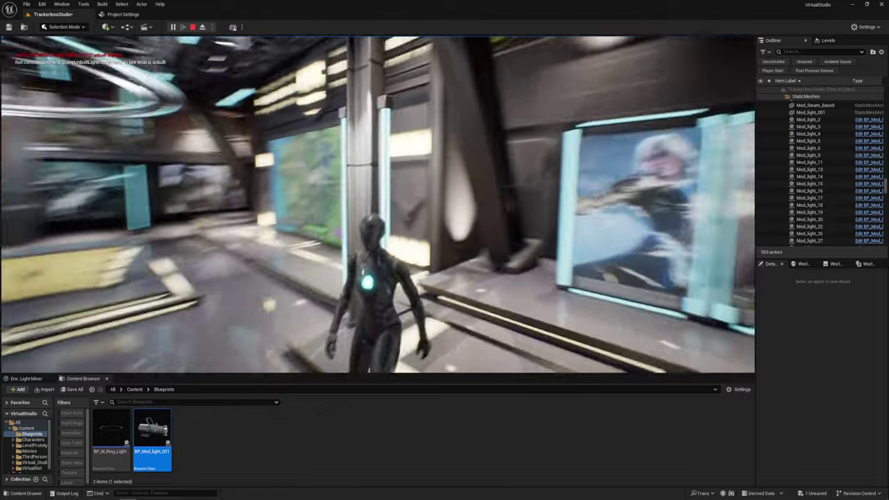
pyautogui.press('w')
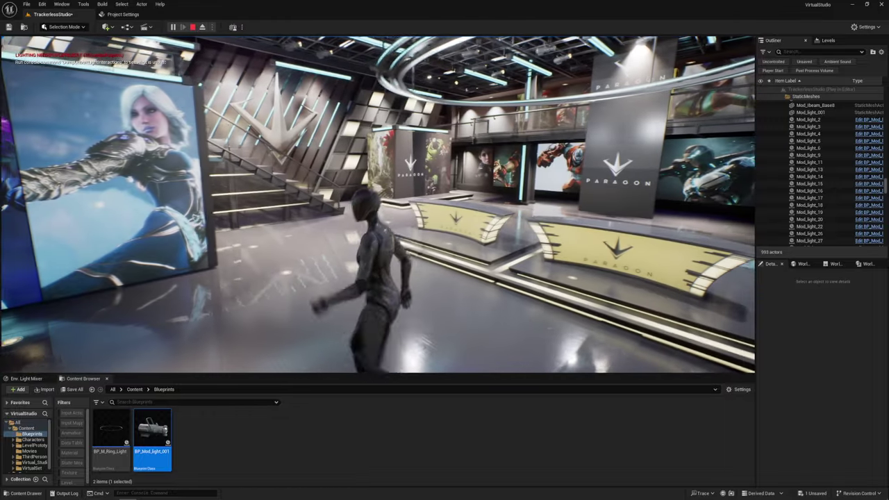
pyautogui.press('Escape')
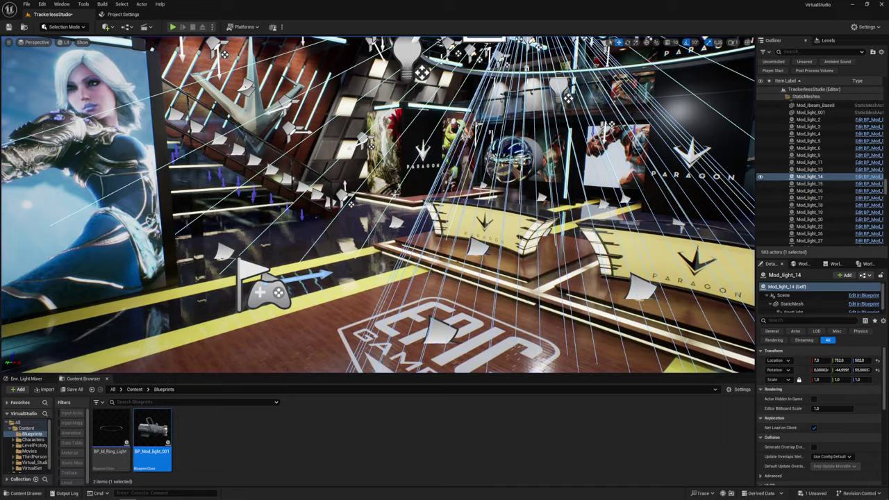
# Enable viewport Show Stats plus the Stat > Engine Unit and UnitTime displays.
pyautogui.press('s')
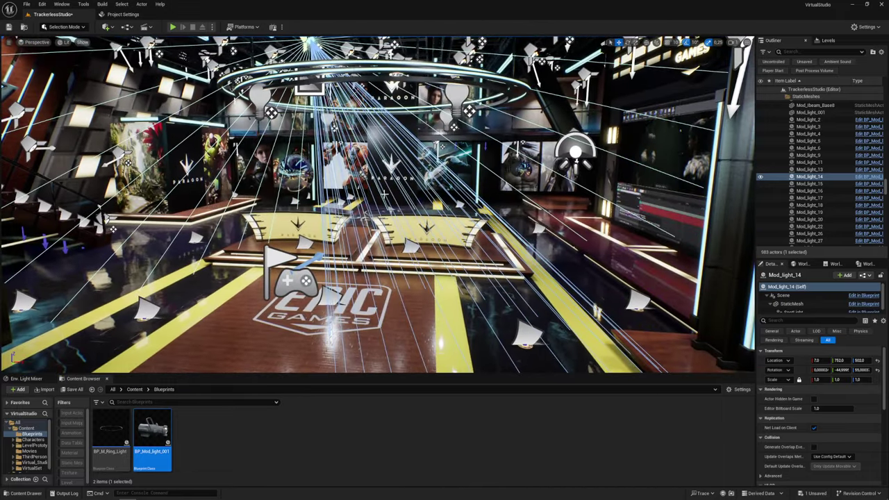
pyautogui.click(9, 42)
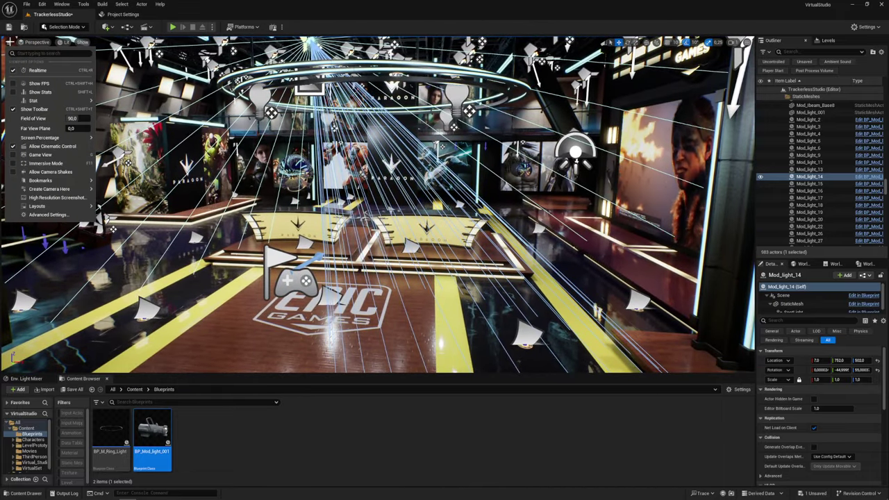
pyautogui.click(36, 70)
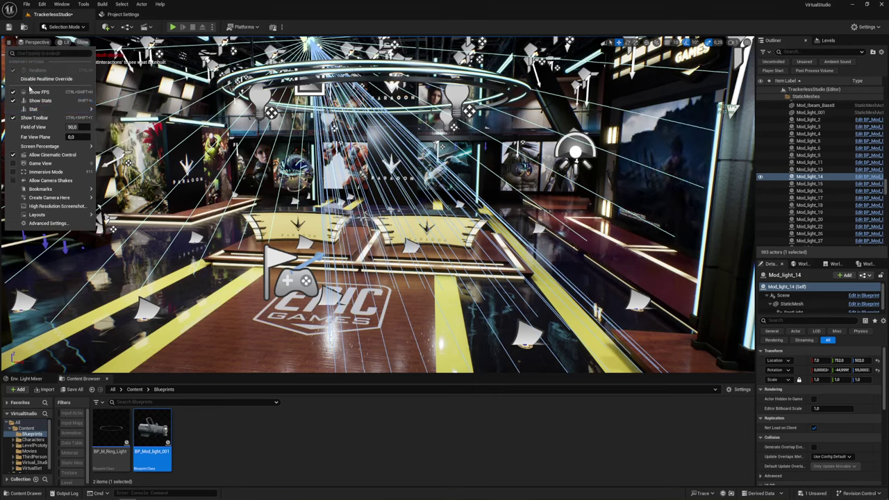
pyautogui.moveTo(35, 109)
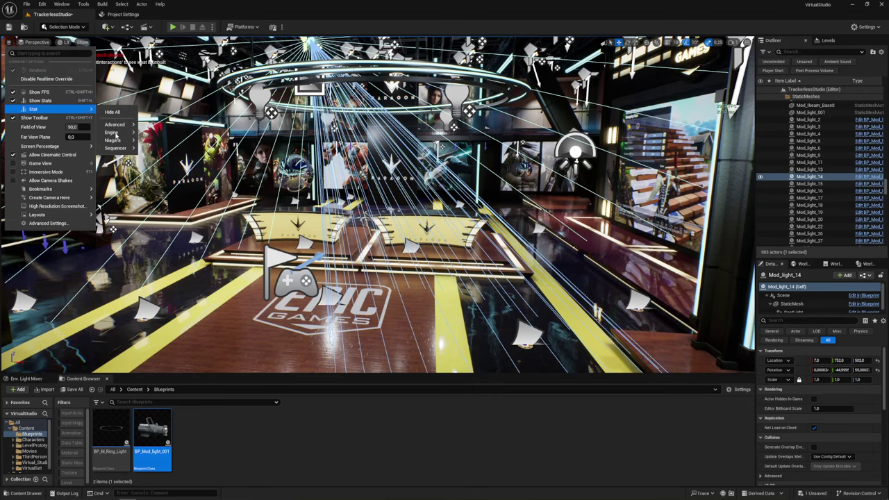
pyautogui.moveTo(114, 133)
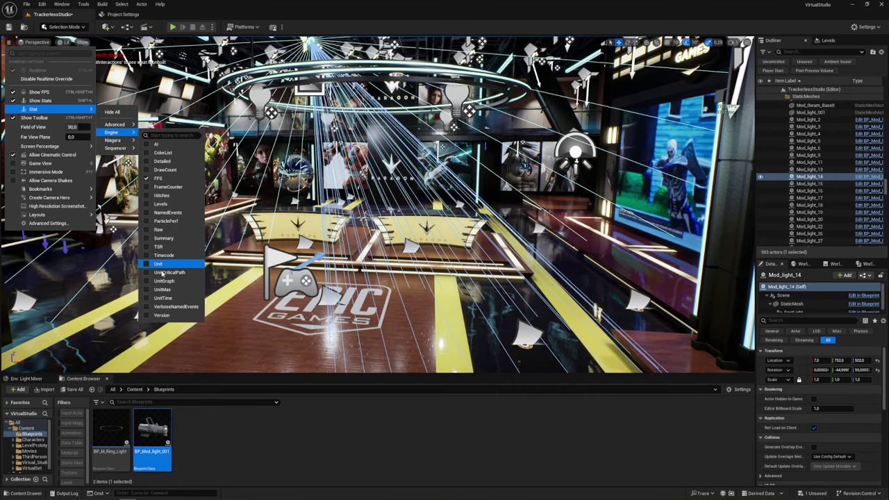
pyautogui.click(162, 298)
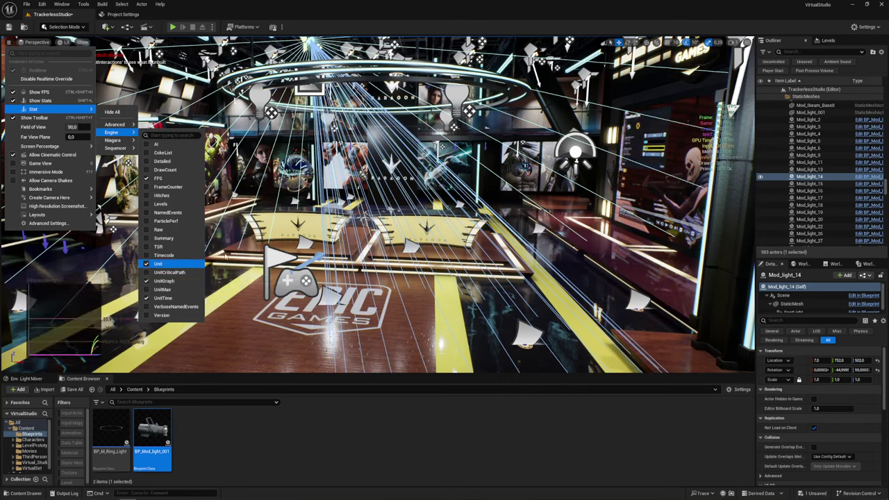
pyautogui.click(159, 263)
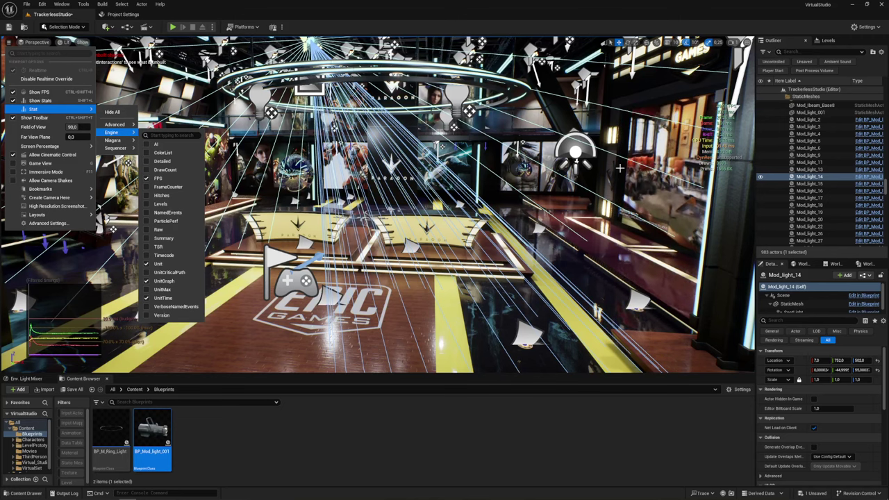
pyautogui.moveTo(112, 332)
pyautogui.mouseDown(button='right')
pyautogui.moveTo(146, 331)
pyautogui.moveTo(111, 332)
pyautogui.mouseUp(button='right')
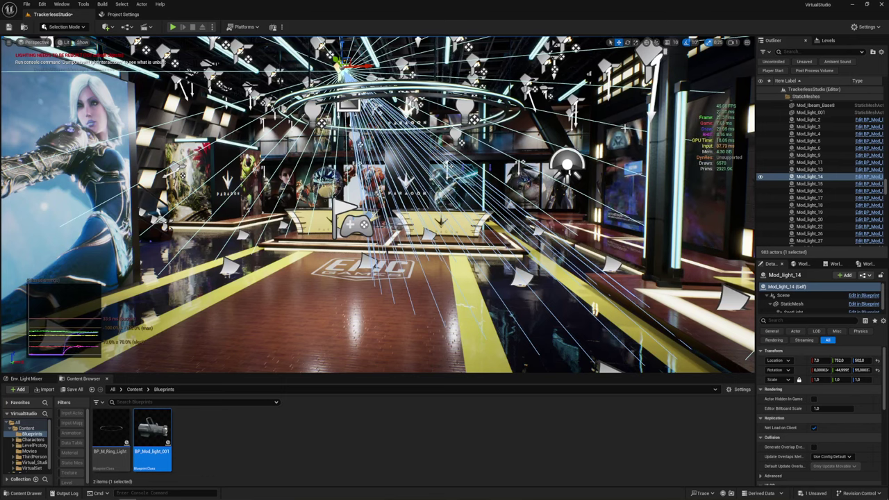
pyautogui.click(865, 26)
pyautogui.moveTo(838, 158)
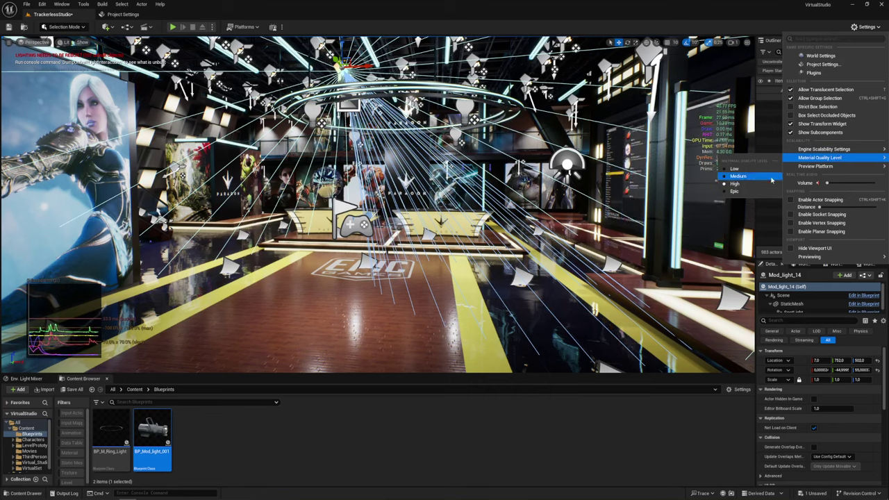
pyautogui.moveTo(799, 150)
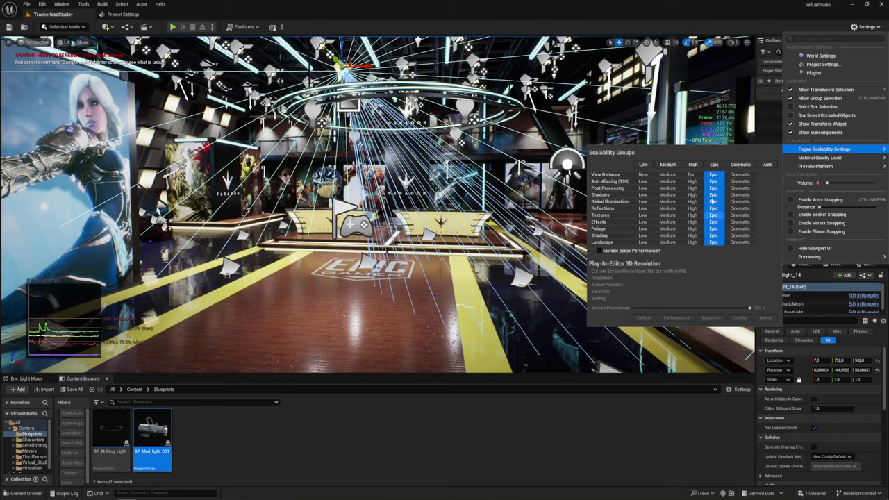
pyautogui.click(698, 101)
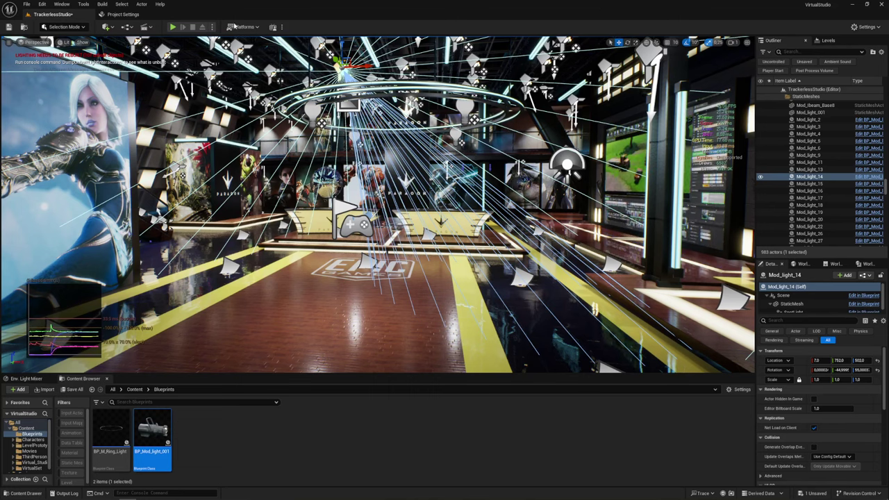
# Start a Play-in-Editor session maximized with F11 and take control of the camera.
pyautogui.click(171, 28)
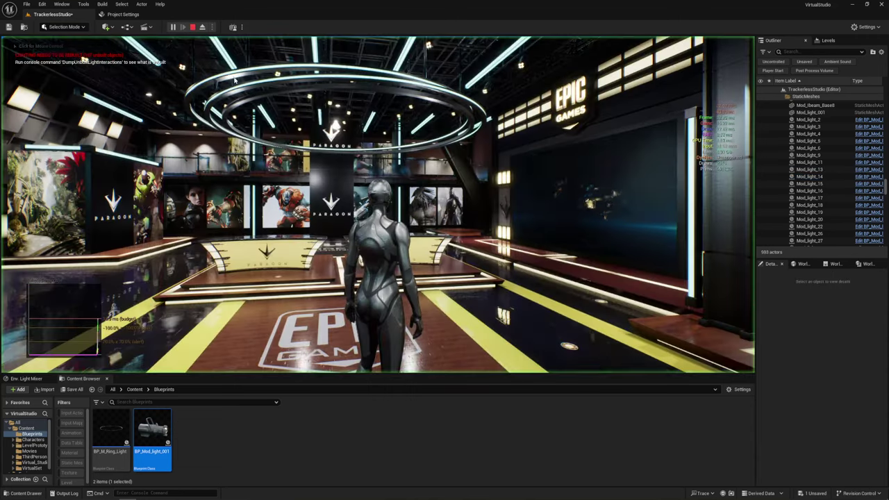
pyautogui.press('F11')
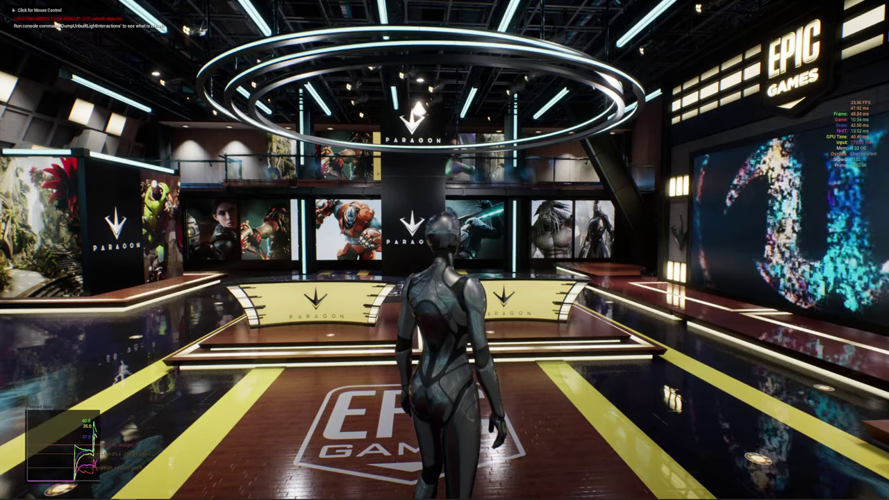
pyautogui.click(56, 24)
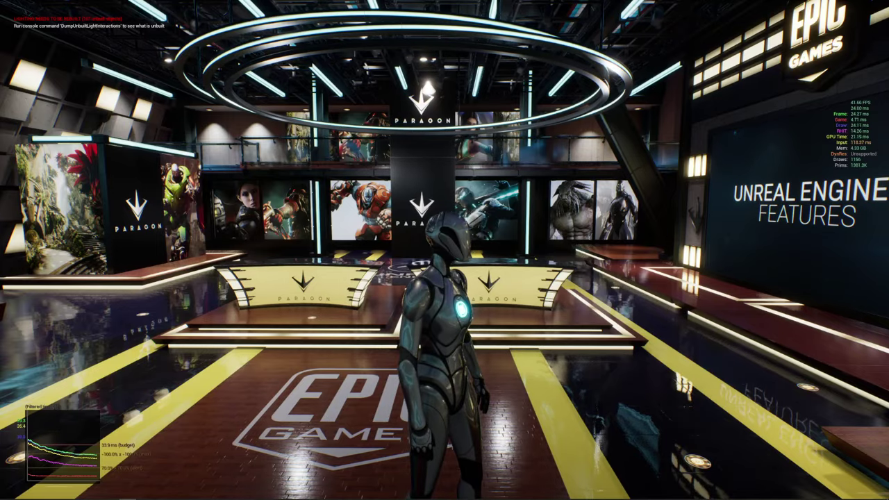
# Walk the character toward the staircase and across the base of the stairs.
pyautogui.press('w')
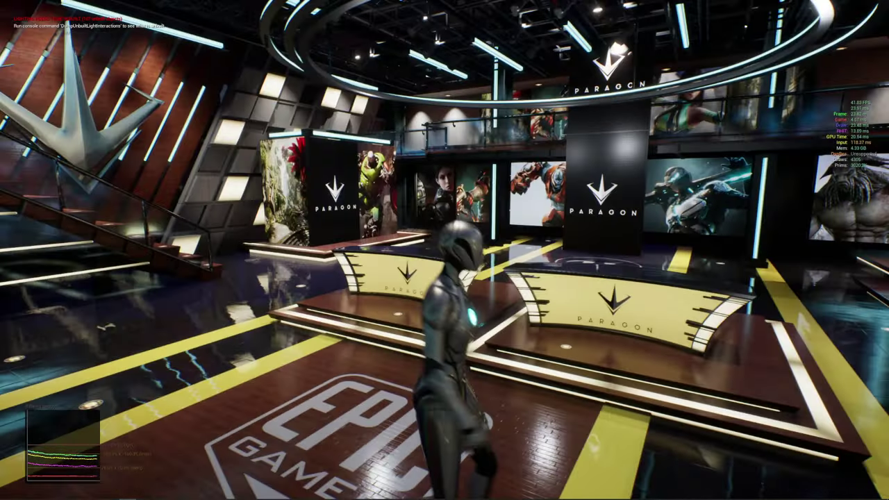
pyautogui.press('w')
pyautogui.press('a')
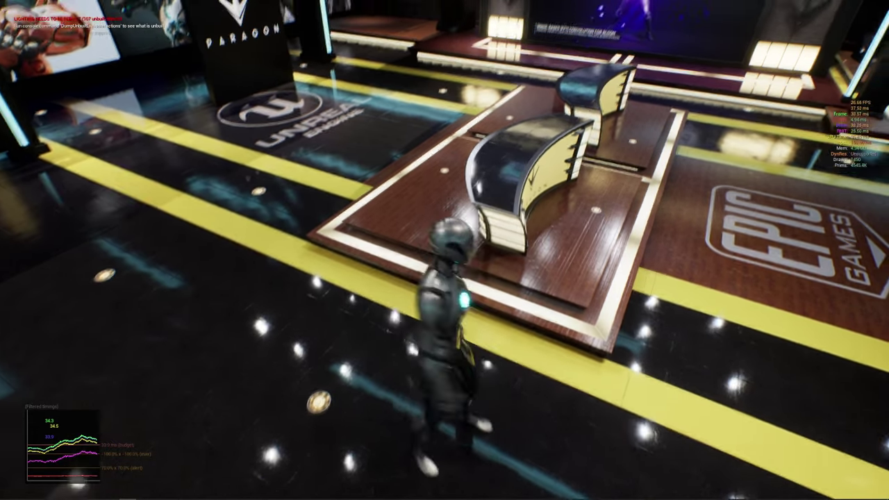
# Walk the character past the logo floor, through the side corridor and hall, then stop PIE.
pyautogui.press('a')
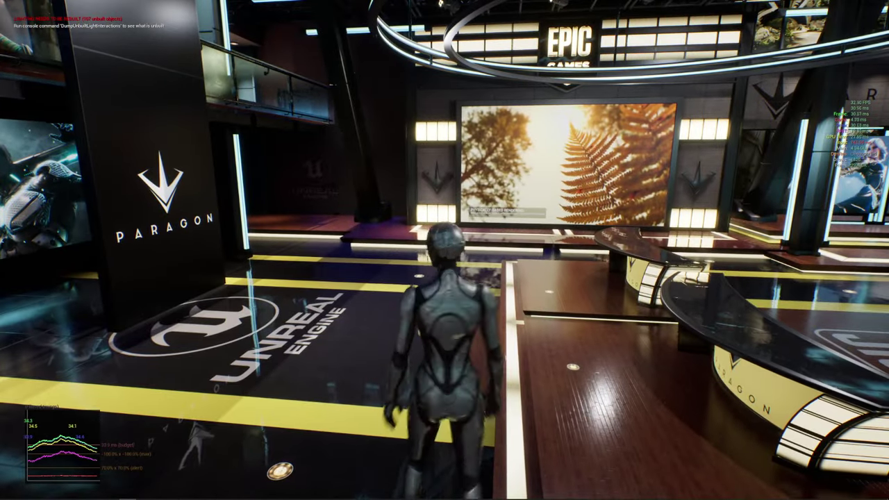
pyautogui.press('s')
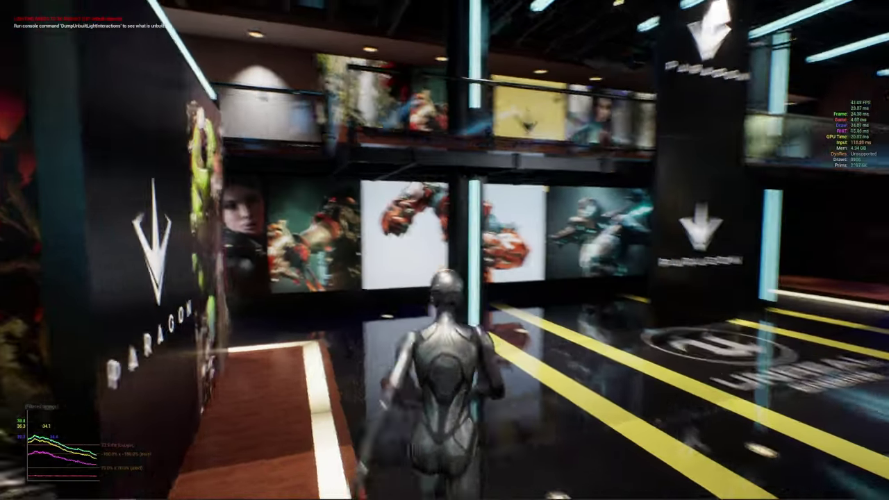
pyautogui.press('w')
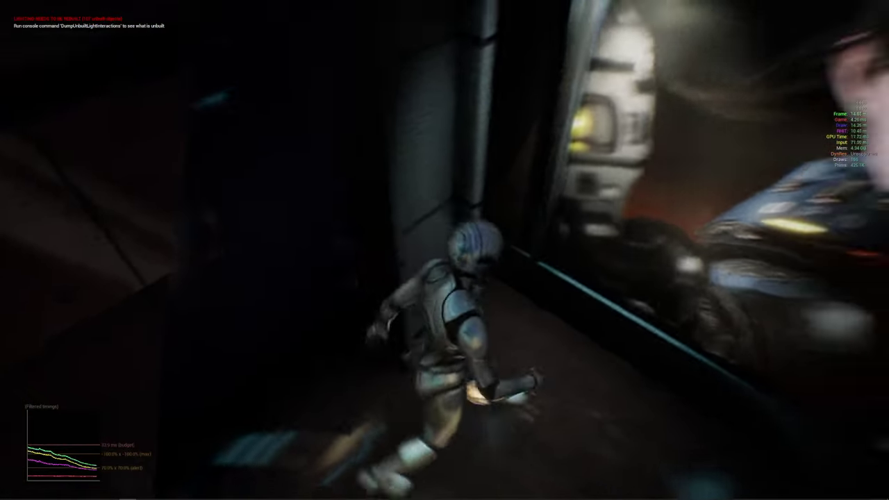
pyautogui.press('w')
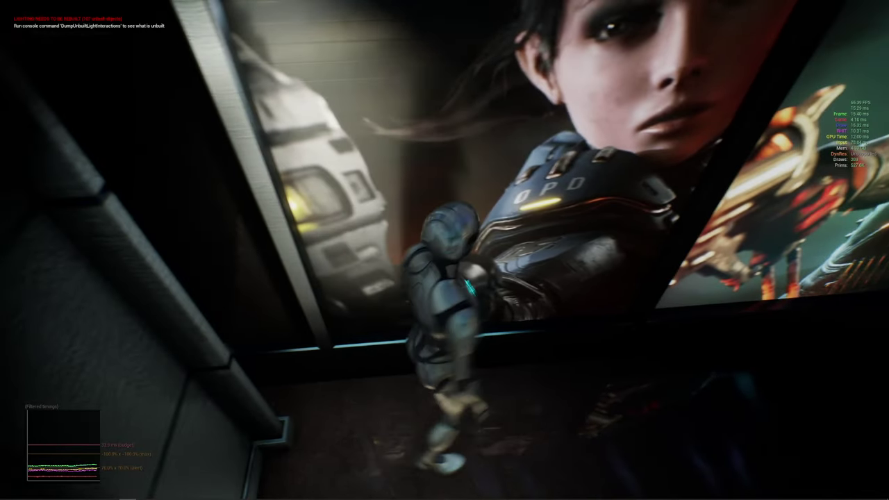
pyautogui.press('w')
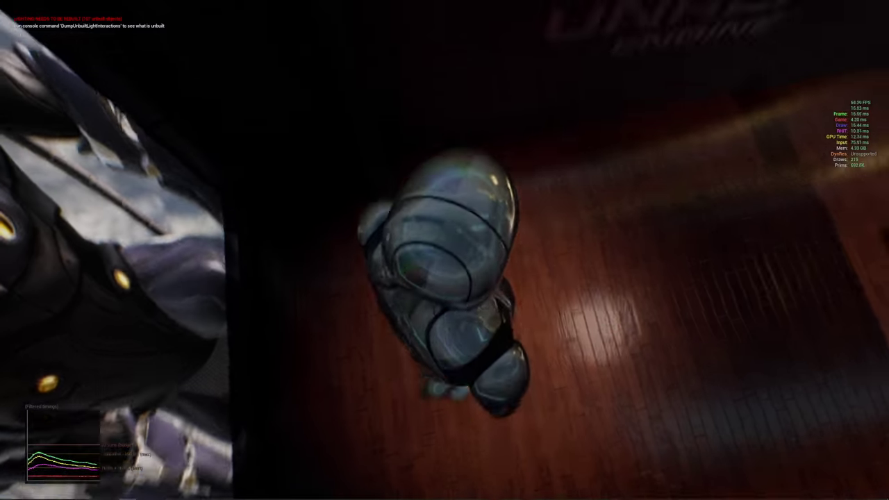
pyautogui.press('w')
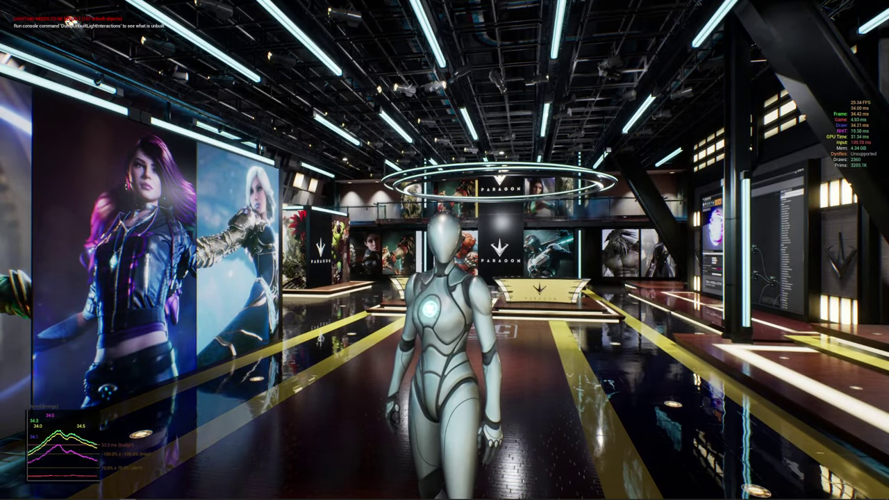
pyautogui.press('Escape')
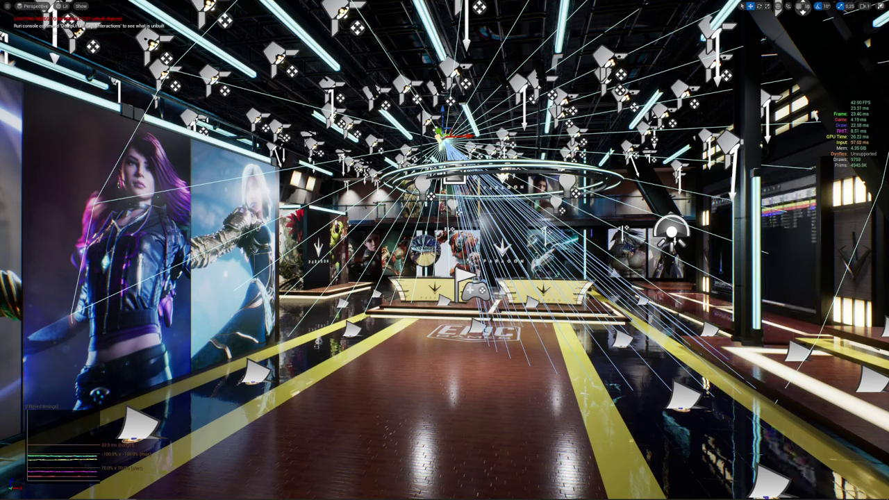
# Leave the maximized viewport and open Project Settings from the Edit menu.
pyautogui.press('F11')
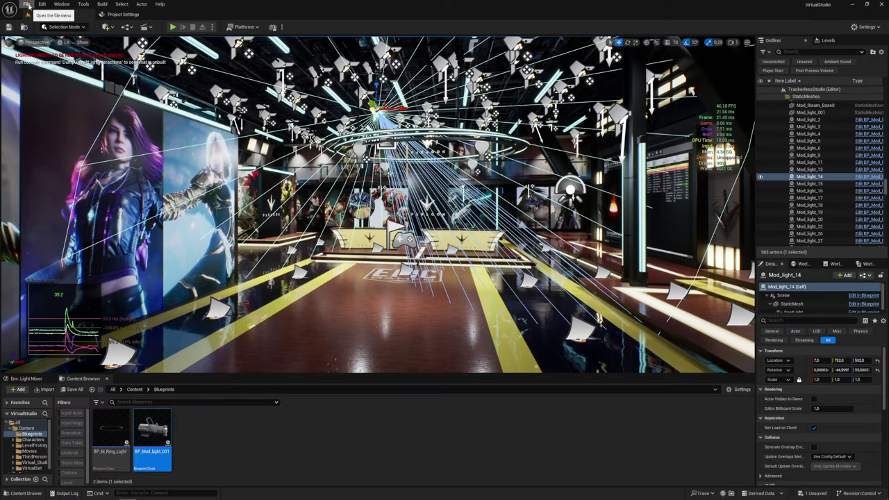
pyautogui.click(26, 4)
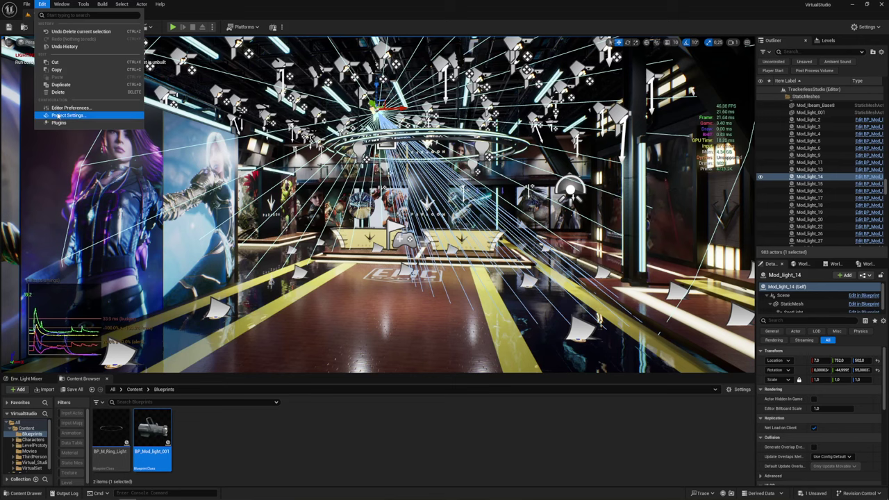
pyautogui.click(68, 115)
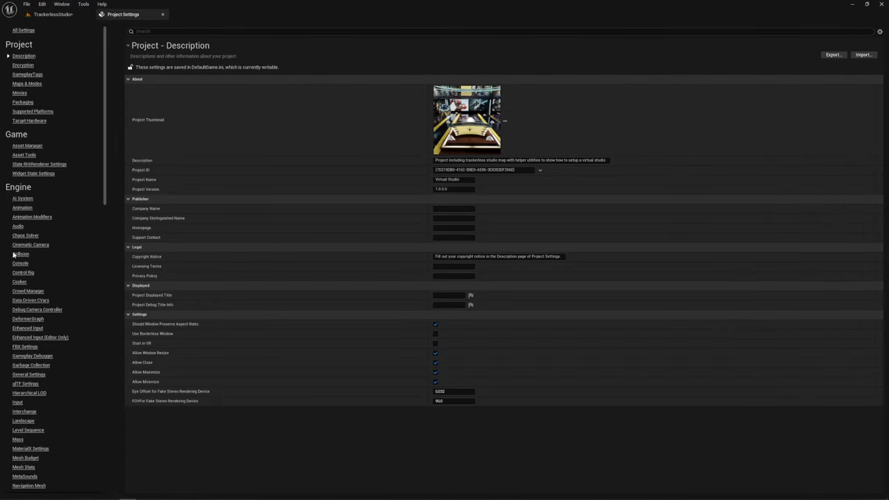
pyautogui.scroll(-1, 29, 278)
pyautogui.scroll(-3, 32, 267)
pyautogui.scroll(-3, 32, 261)
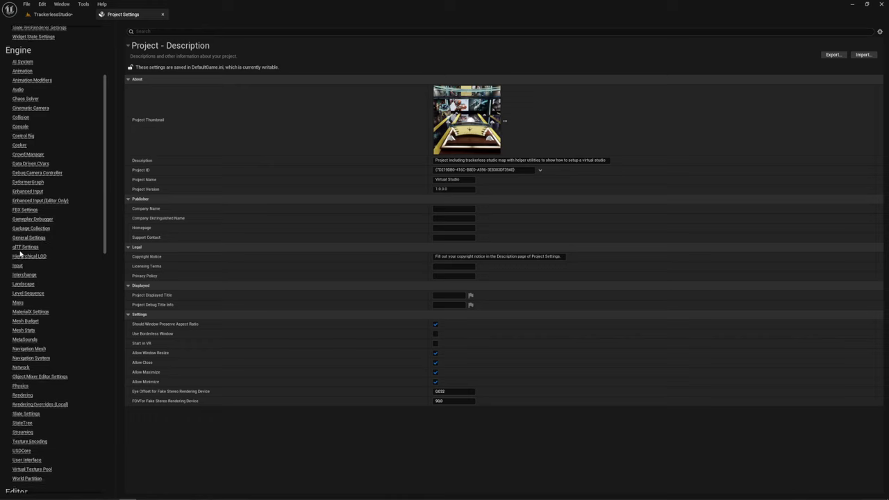
pyautogui.scroll(-5, 20, 255)
pyautogui.scroll(-4, 19, 313)
pyautogui.scroll(-3, 21, 319)
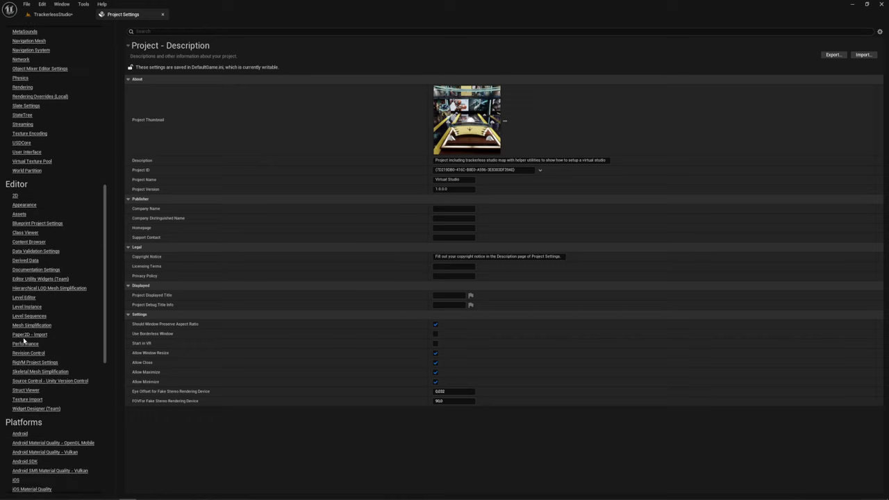
pyautogui.scroll(-3, 23, 327)
pyautogui.scroll(3, 28, 291)
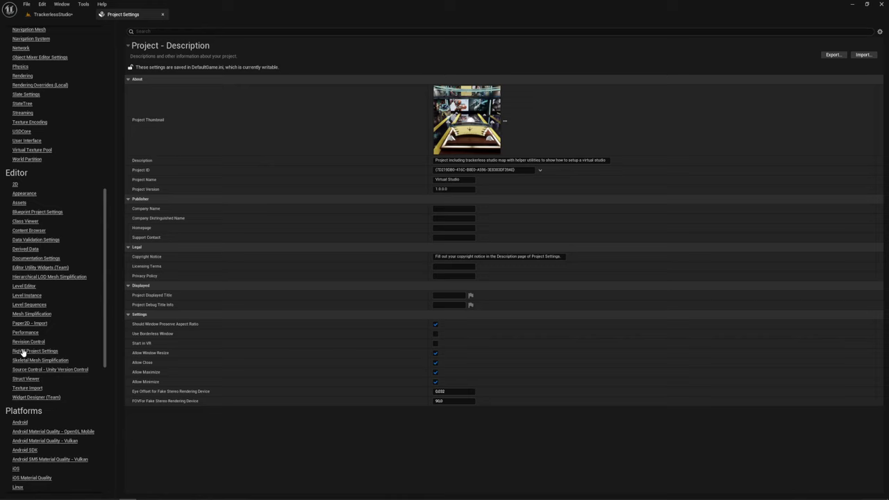
pyautogui.scroll(2, 21, 246)
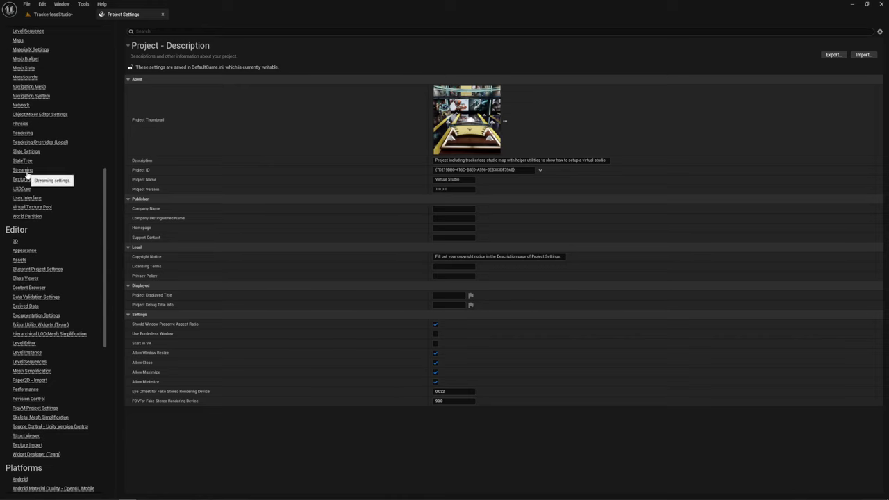
# On Engine – Rendering, check the Mobile Anti-Aliasing Method choices, leaving it at FXAA.
pyautogui.click(32, 136)
pyautogui.scroll(-1, 359, 327)
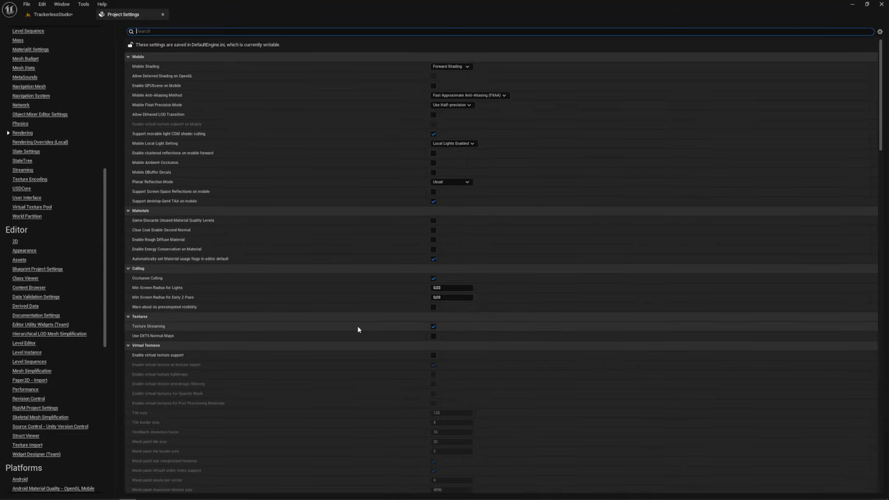
pyautogui.scroll(-3, 524, 241)
pyautogui.scroll(4, 521, 240)
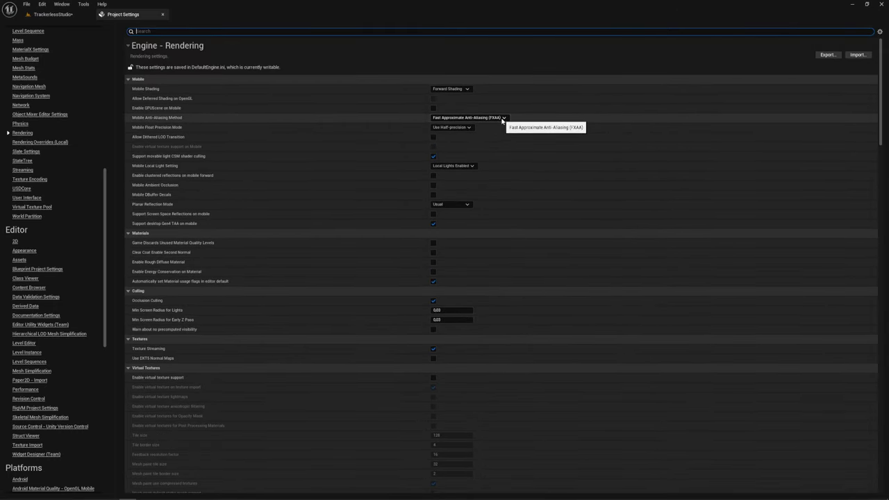
pyautogui.click(504, 120)
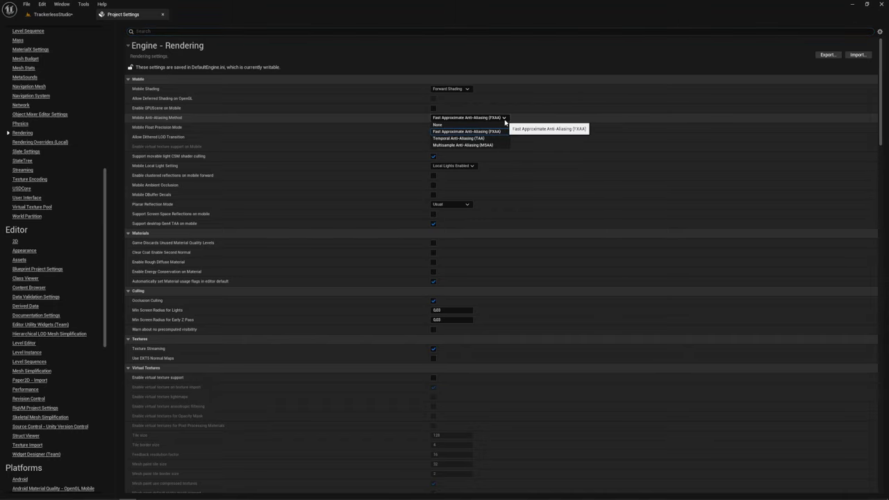
pyautogui.click(505, 119)
pyautogui.scroll(-3, 519, 203)
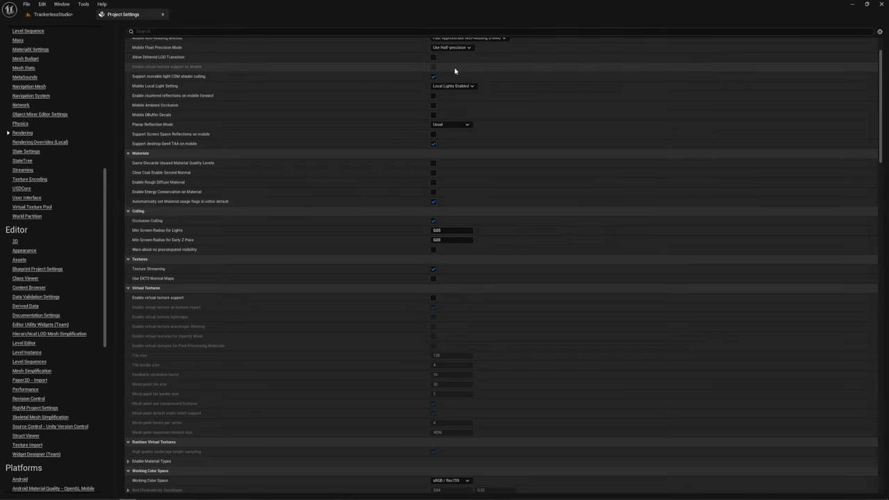
pyautogui.scroll(-2, 506, 189)
pyautogui.scroll(-6, 509, 190)
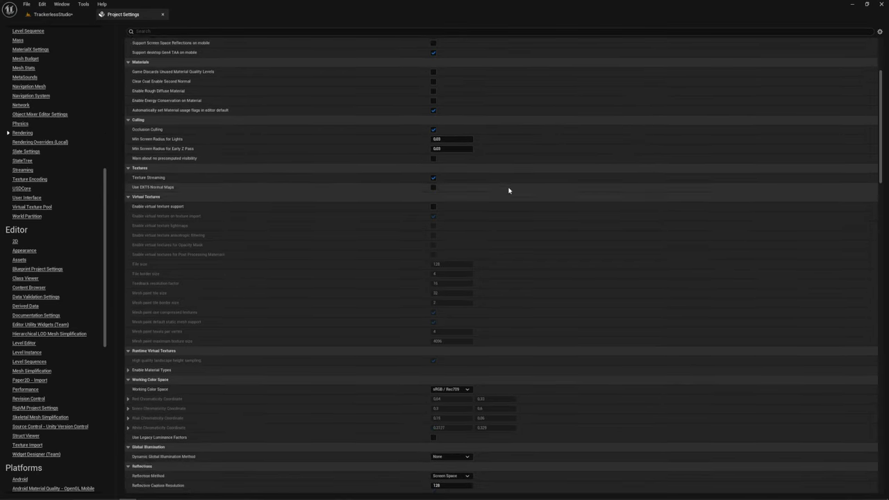
pyautogui.scroll(-4, 508, 191)
pyautogui.scroll(-3, 507, 191)
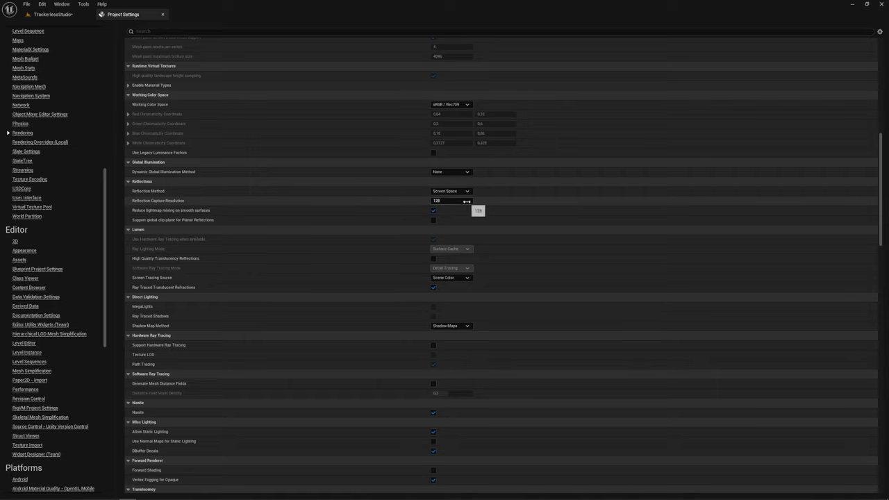
pyautogui.scroll(-3, 469, 236)
pyautogui.scroll(-5, 446, 266)
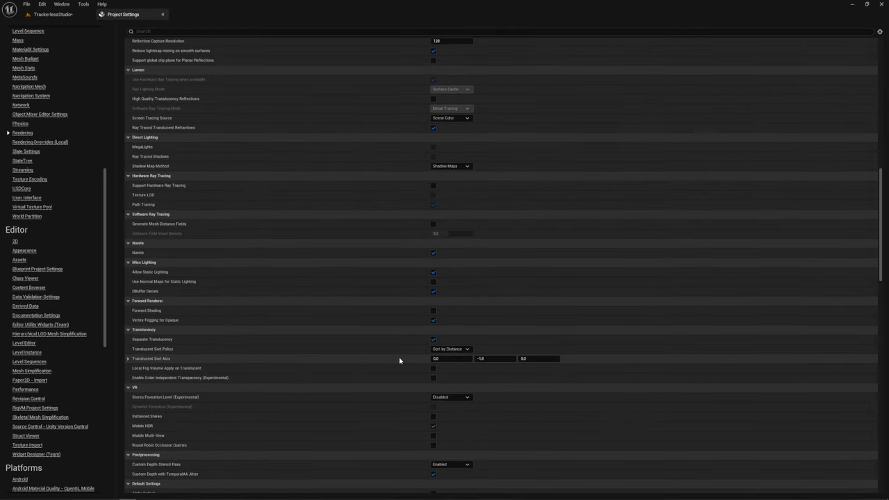
pyautogui.scroll(-3, 399, 359)
pyautogui.scroll(-3, 430, 359)
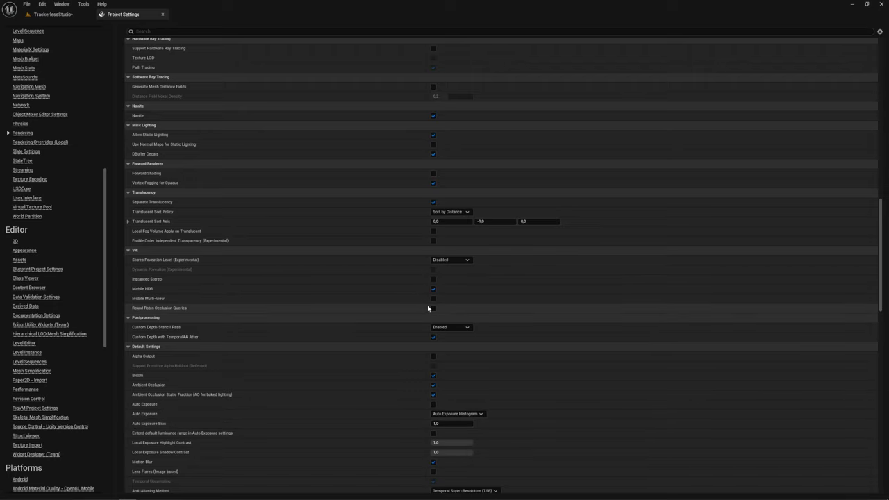
pyautogui.scroll(2, 419, 307)
pyautogui.scroll(2, 419, 307)
pyautogui.scroll(2, 430, 290)
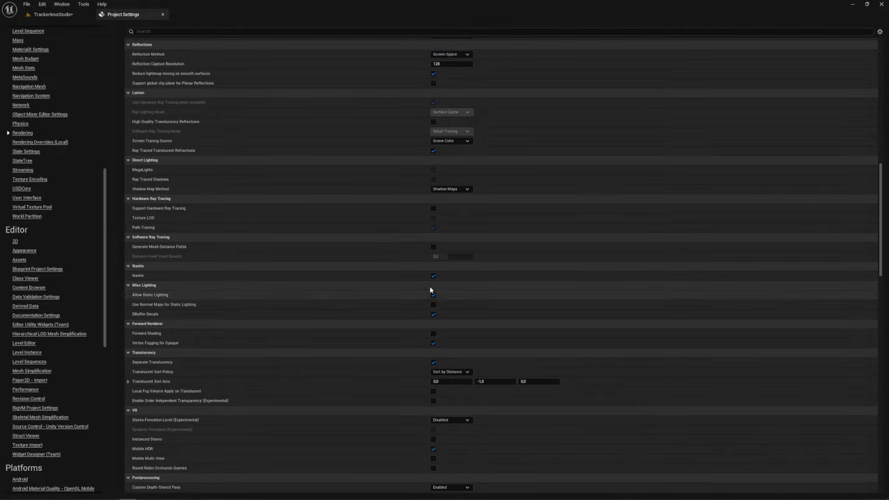
pyautogui.scroll(3, 442, 266)
pyautogui.scroll(1, 441, 266)
pyautogui.scroll(3, 442, 260)
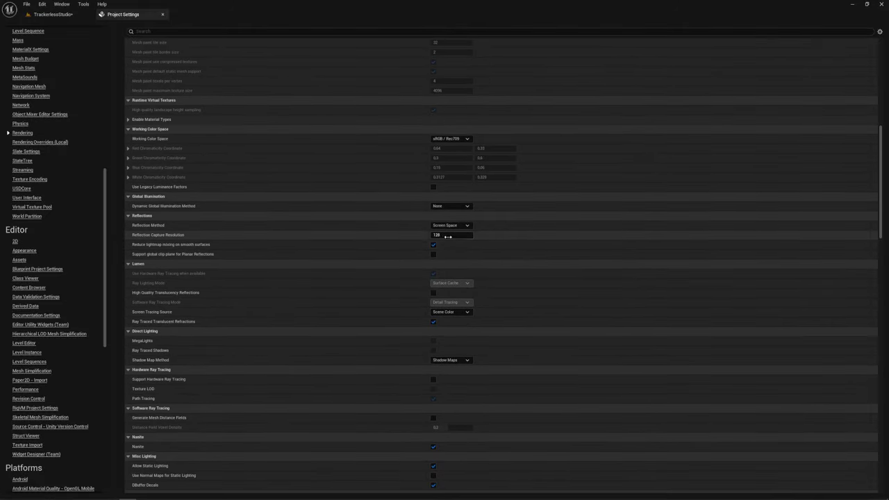
pyautogui.scroll(-1, 444, 292)
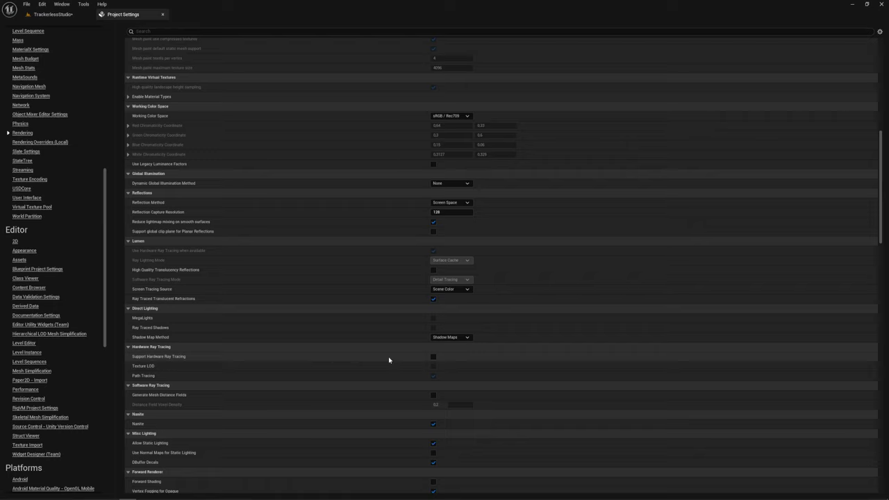
# Enable Support Hardware Ray Tracing with skin cache, then restart the editor after saving the level.
pyautogui.click(434, 357)
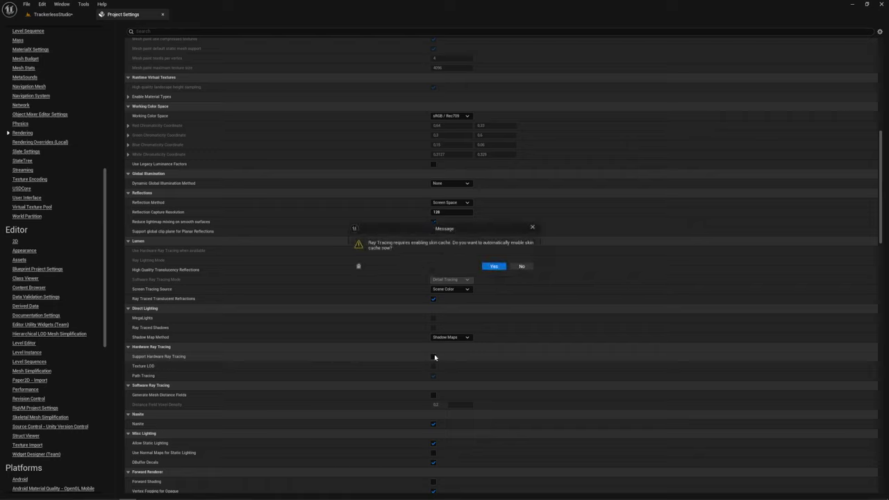
pyautogui.click(504, 269)
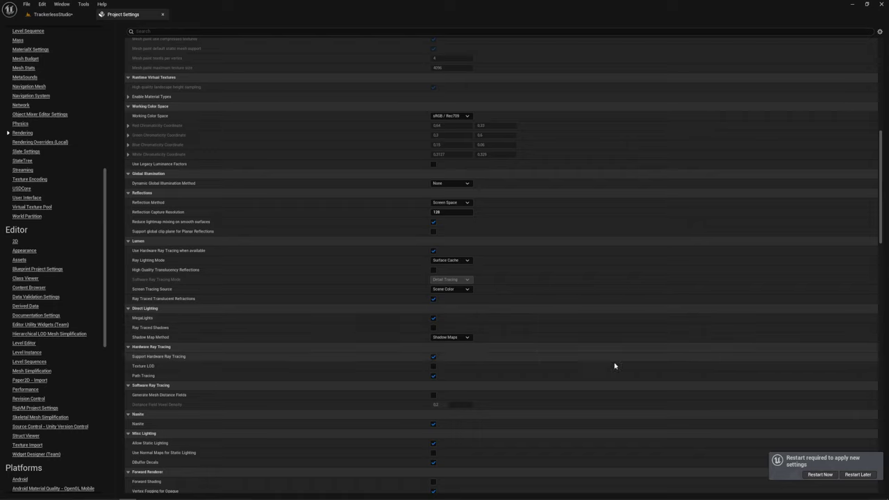
pyautogui.click(823, 475)
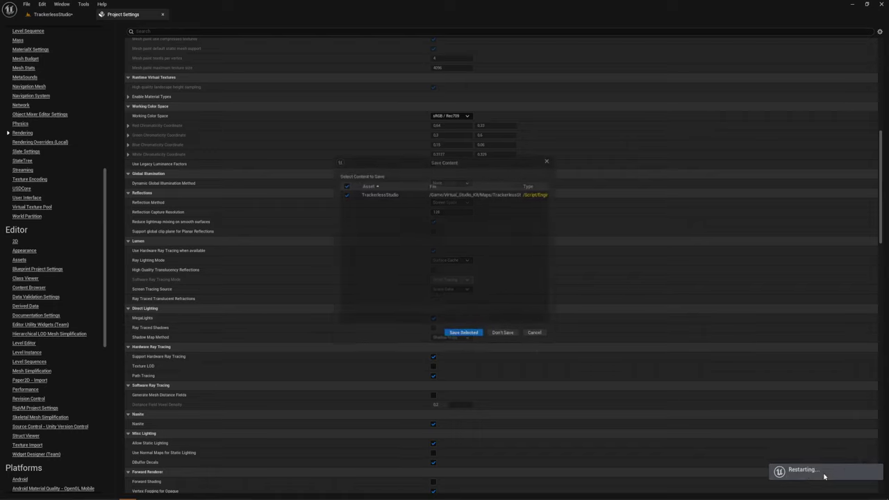
pyautogui.click(476, 335)
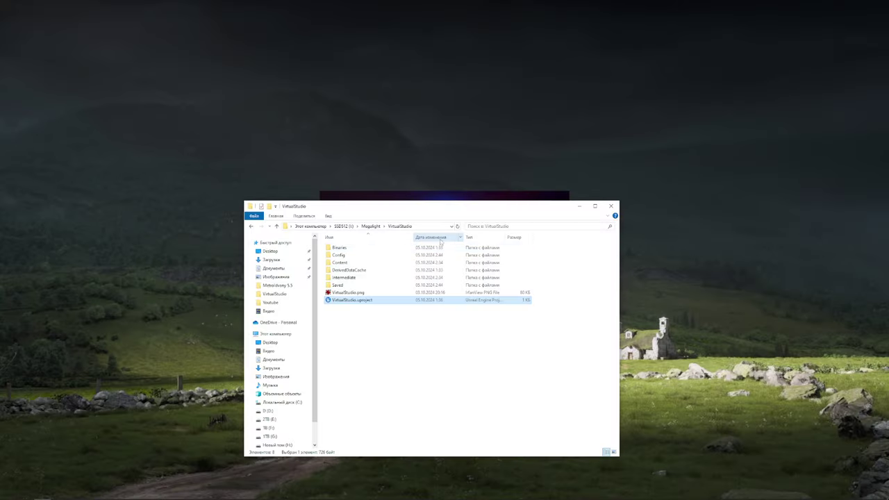
# Move the VirtualStudio project folder window aside and minimize it to reveal the reopening editor.
pyautogui.moveTo(464, 210); pyautogui.dragTo(556, 194)
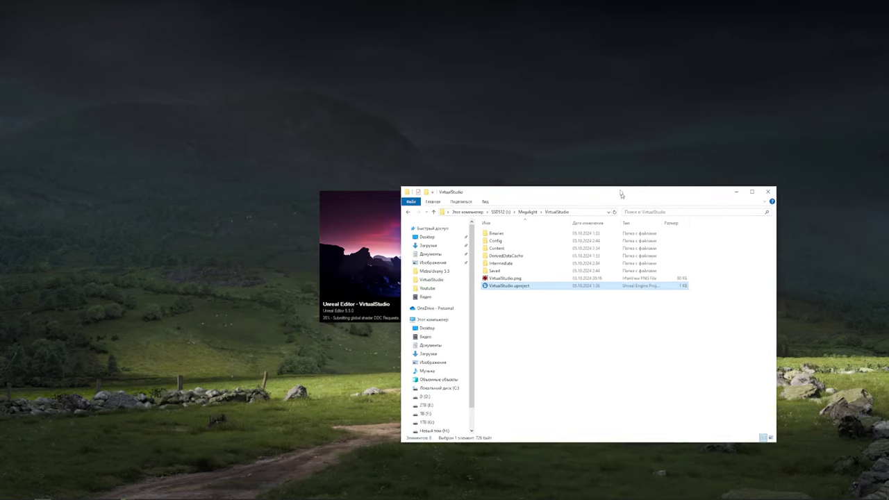
pyautogui.click(669, 190)
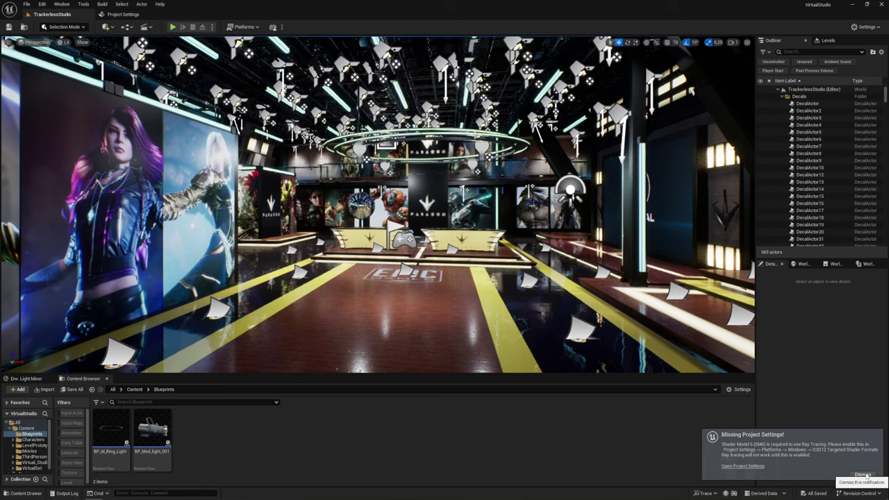
# Dismiss the ray-tracing notice, enable D3D12 SM5 under Platforms > Windows, and return to TrackerlessStudio.
pyautogui.click(864, 475)
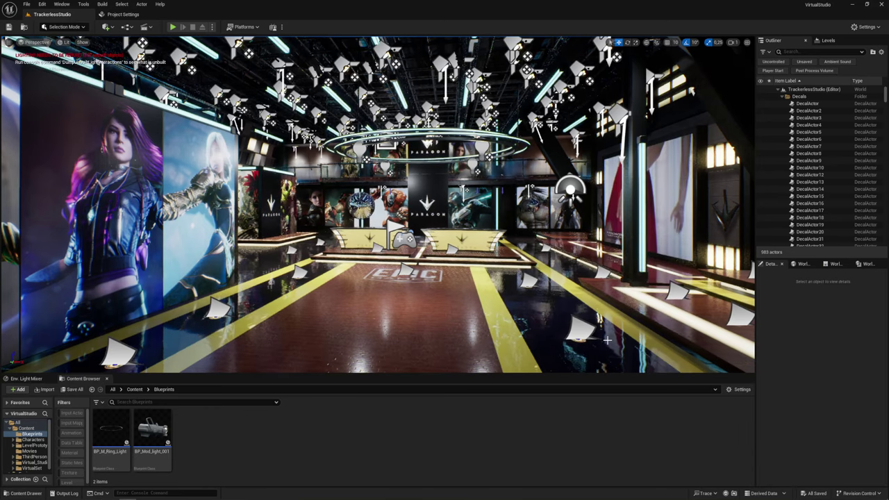
pyautogui.click(122, 15)
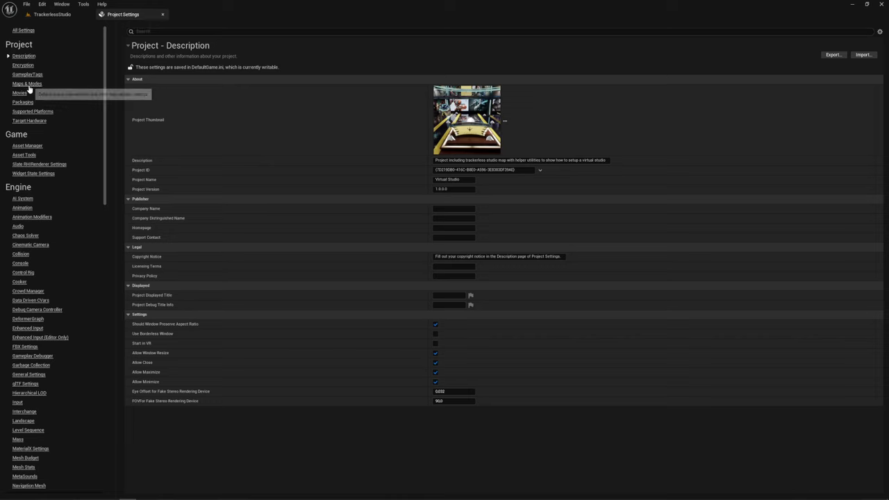
pyautogui.scroll(-2, 31, 145)
pyautogui.scroll(-7, 31, 144)
pyautogui.scroll(-1, 31, 144)
pyautogui.scroll(-3, 31, 144)
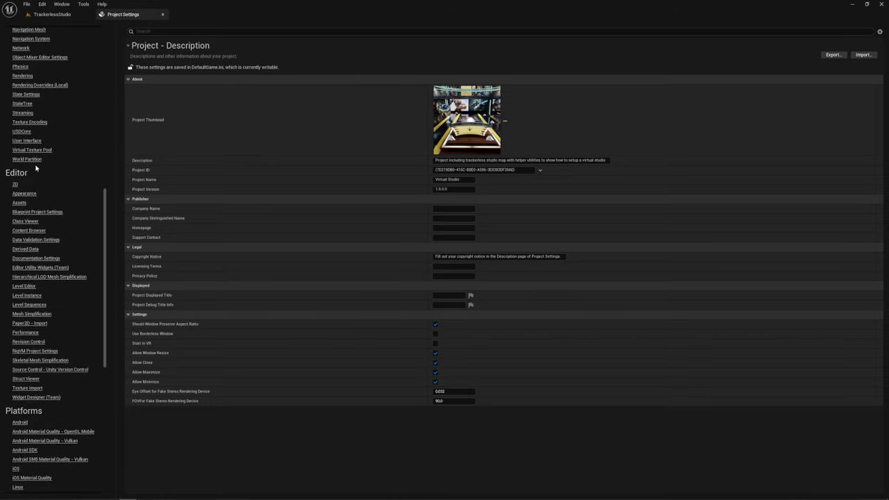
pyautogui.scroll(-2, 34, 168)
pyautogui.scroll(-2, 34, 216)
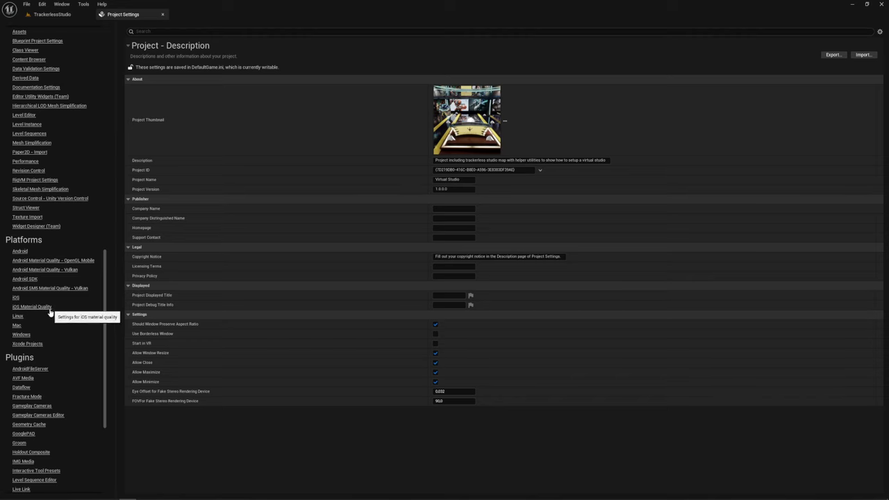
pyautogui.click(27, 335)
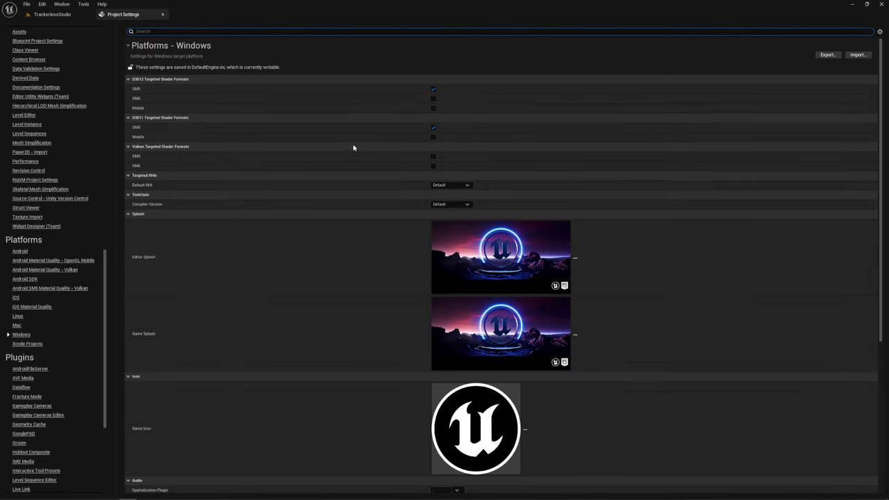
pyautogui.click(433, 89)
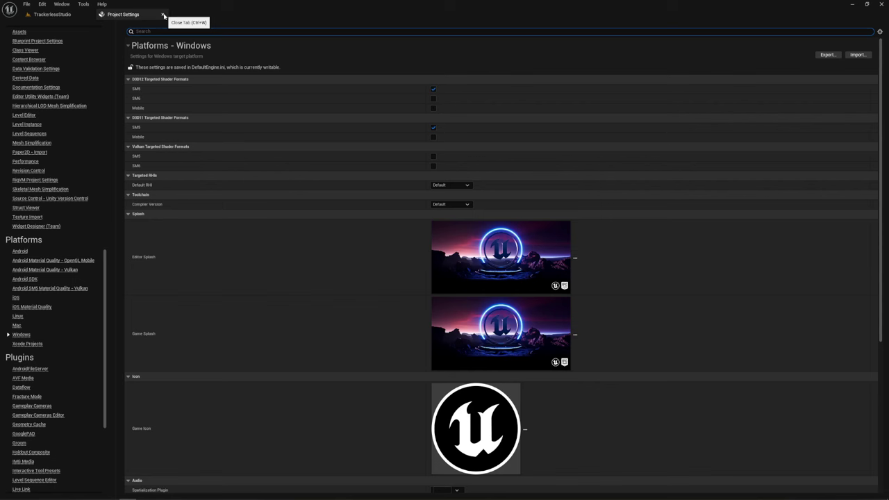
pyautogui.click(60, 16)
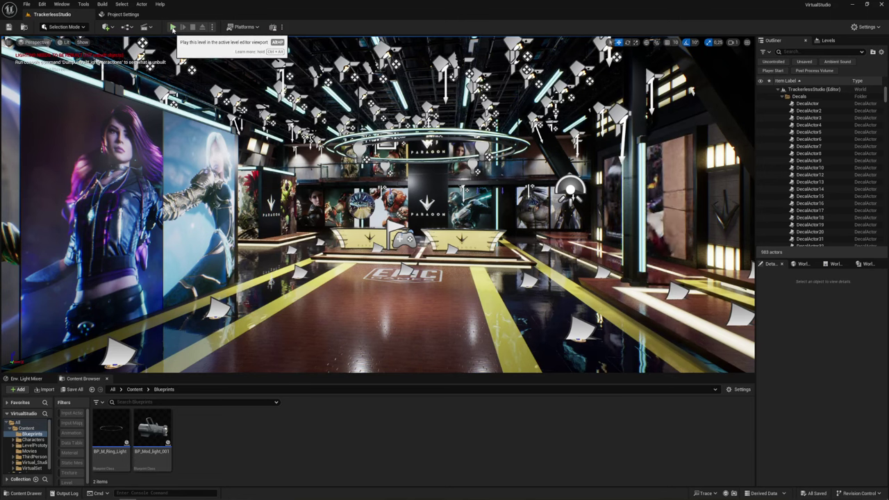
# Turn on Show FPS and Show Stats in the viewport options.
pyautogui.click(9, 42)
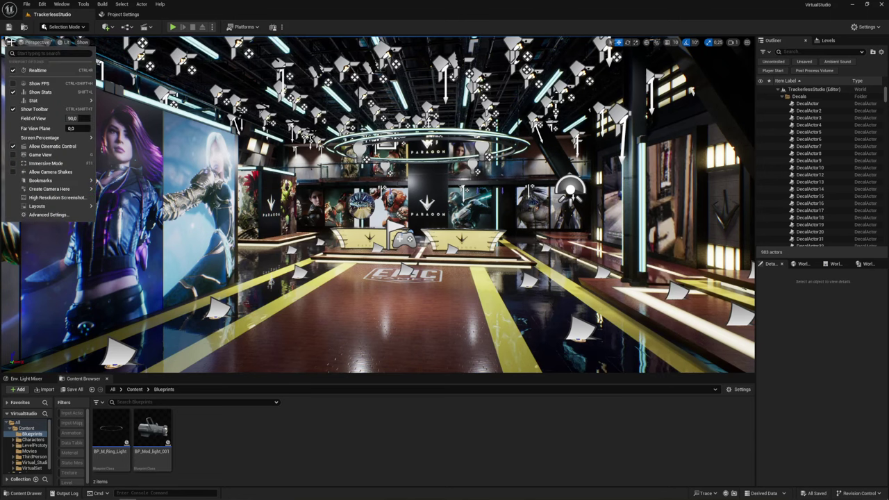
pyautogui.click(20, 83)
pyautogui.click(10, 42)
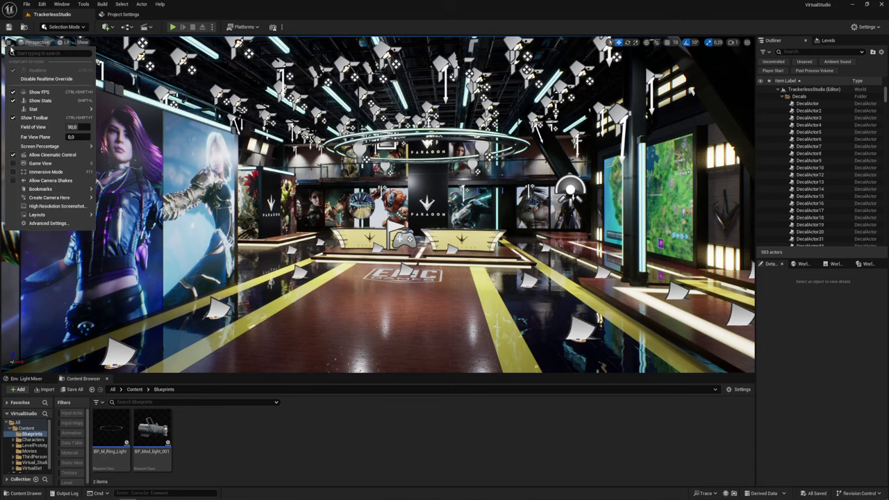
pyautogui.click(48, 101)
# Enable the Stat > Engine unit timing graph overlay and close the stat menus.
pyautogui.moveTo(69, 109)
pyautogui.moveTo(111, 133)
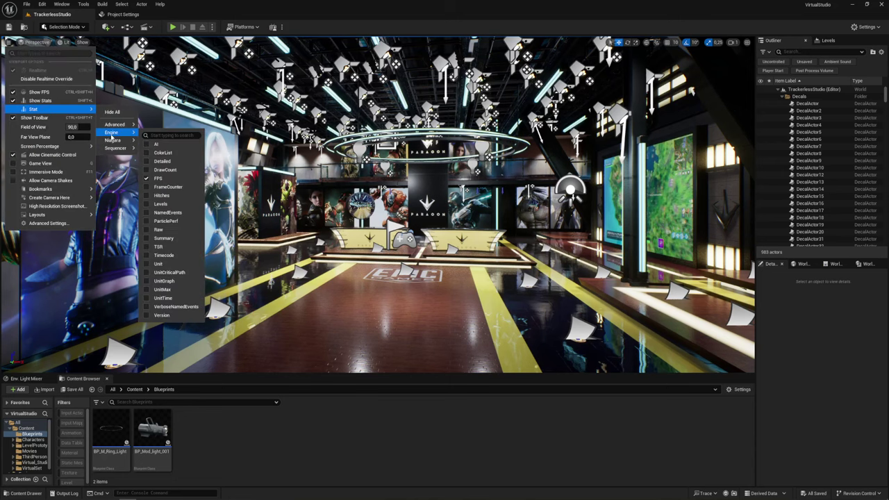
pyautogui.click(164, 280)
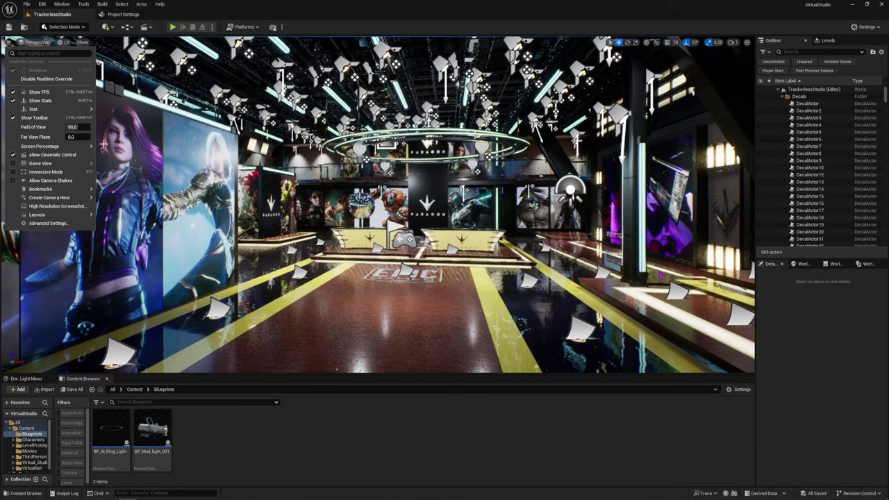
pyautogui.moveTo(59, 109)
pyautogui.moveTo(112, 132)
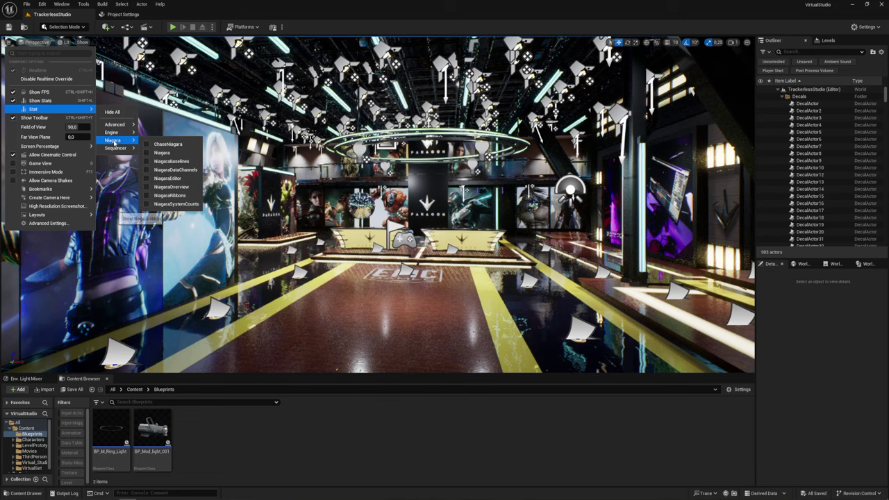
pyautogui.click(633, 168)
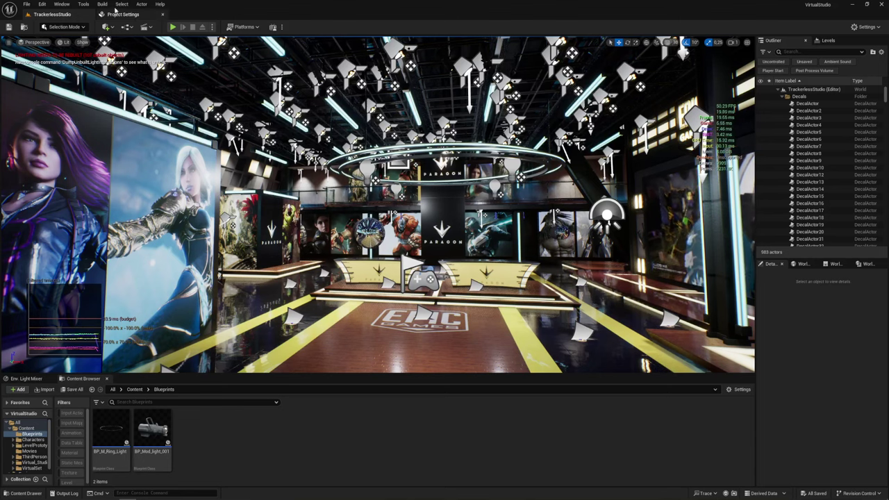
# Set lighting quality to Medium and run Build Lighting Only.
pyautogui.click(107, 5)
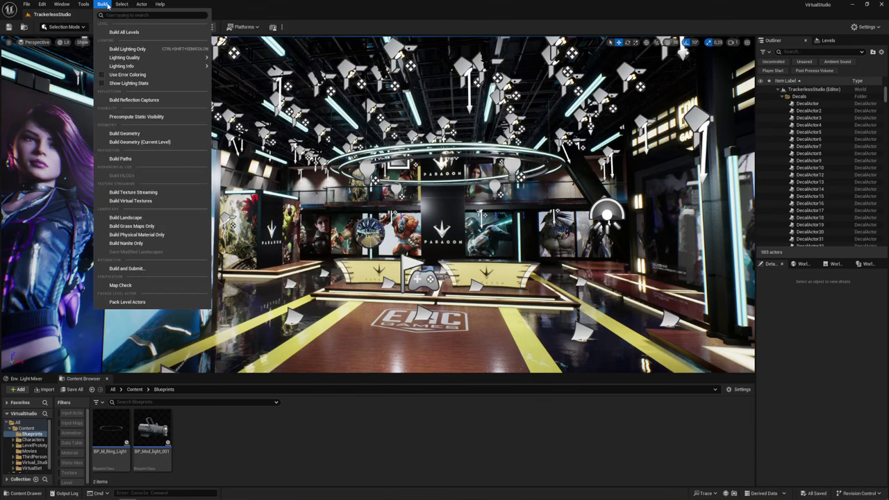
pyautogui.moveTo(133, 57)
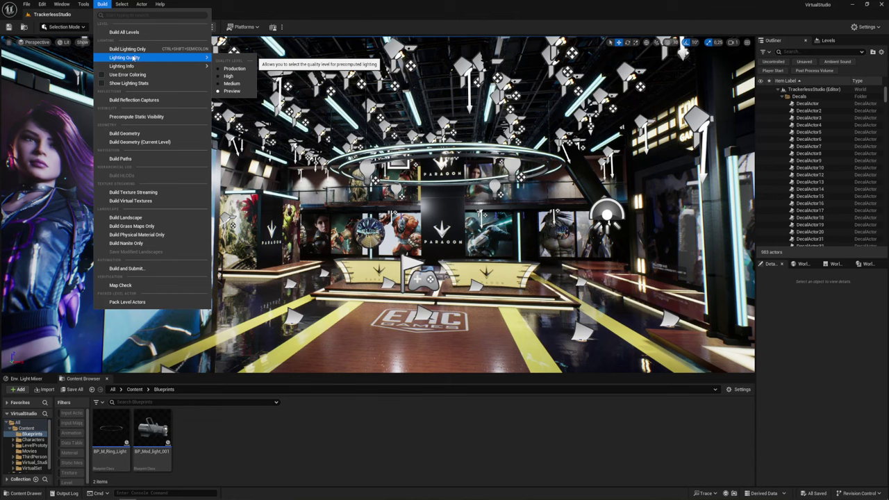
pyautogui.click(220, 84)
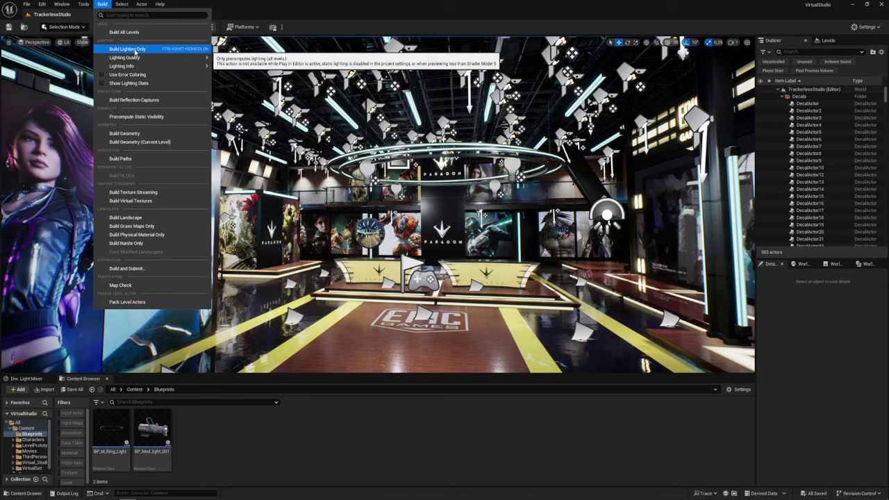
pyautogui.click(134, 50)
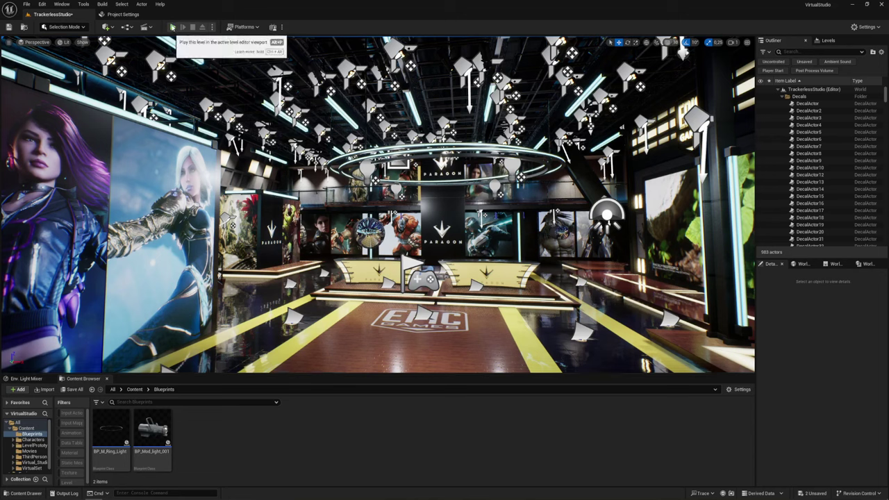
# Play the level full-screen, walk the character through the studio hall, then stop with Escape.
pyautogui.click(173, 27)
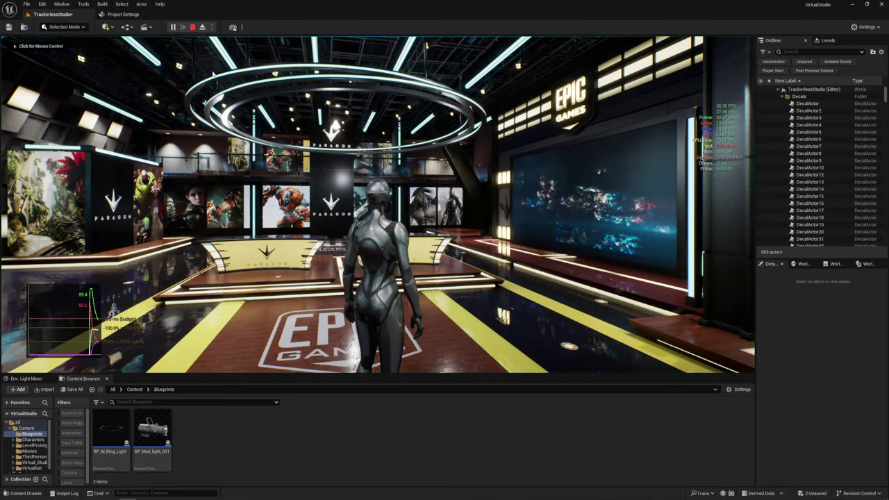
pyautogui.press('F11')
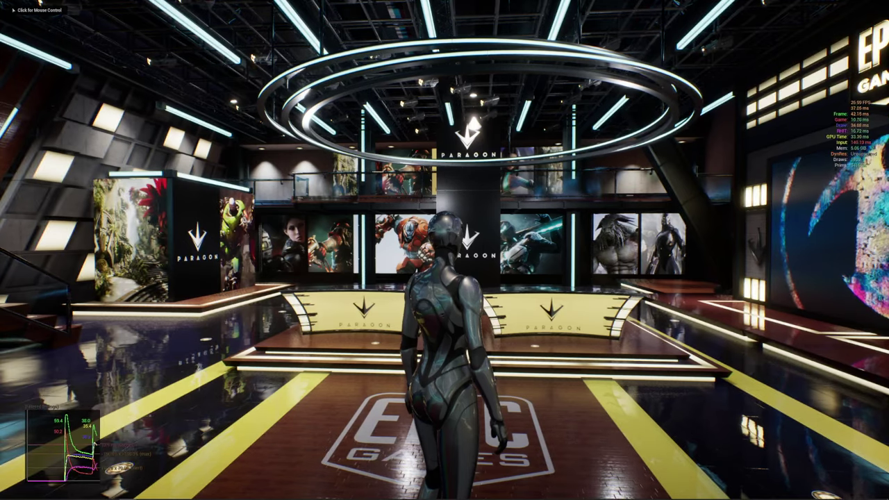
pyautogui.click(444, 250)
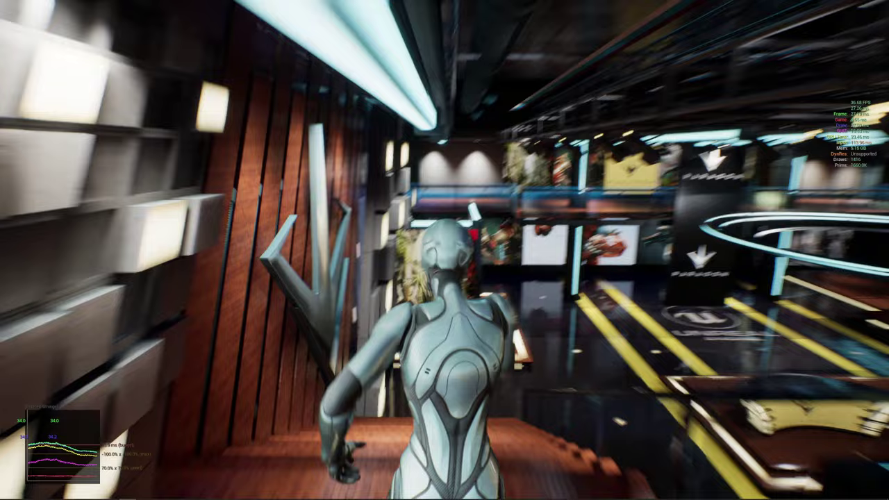
pyautogui.press('w')
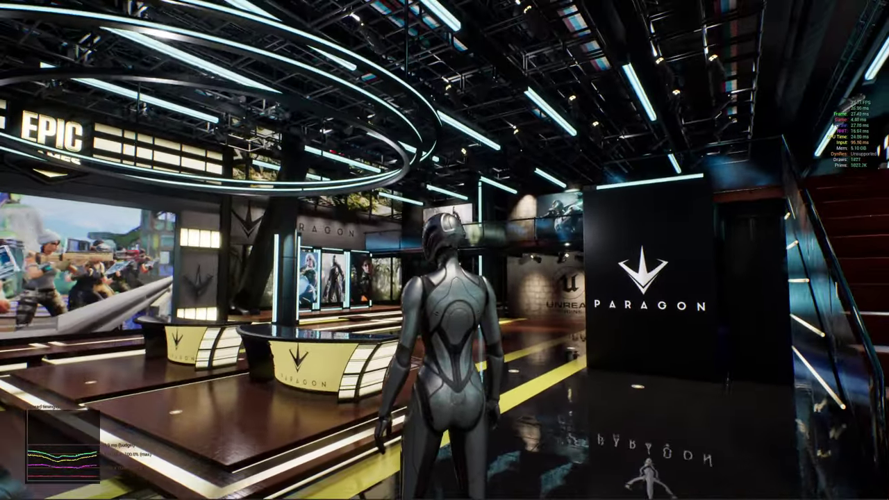
pyautogui.press('w')
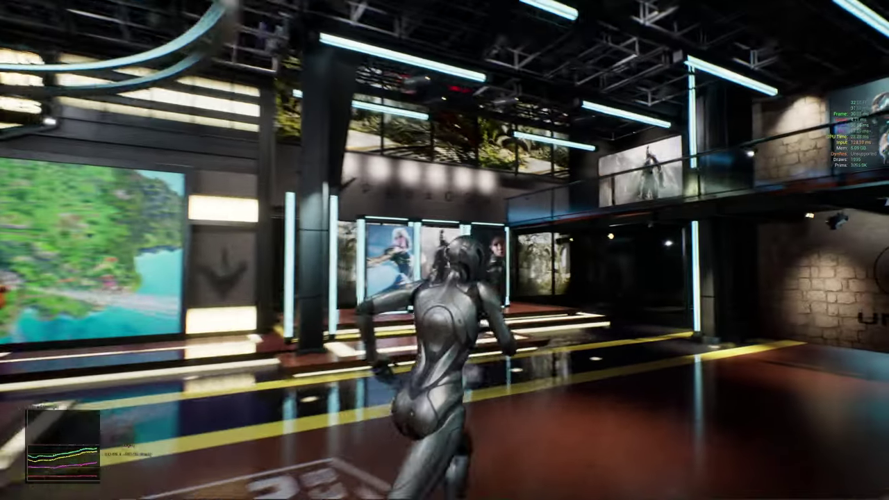
pyautogui.press('s')
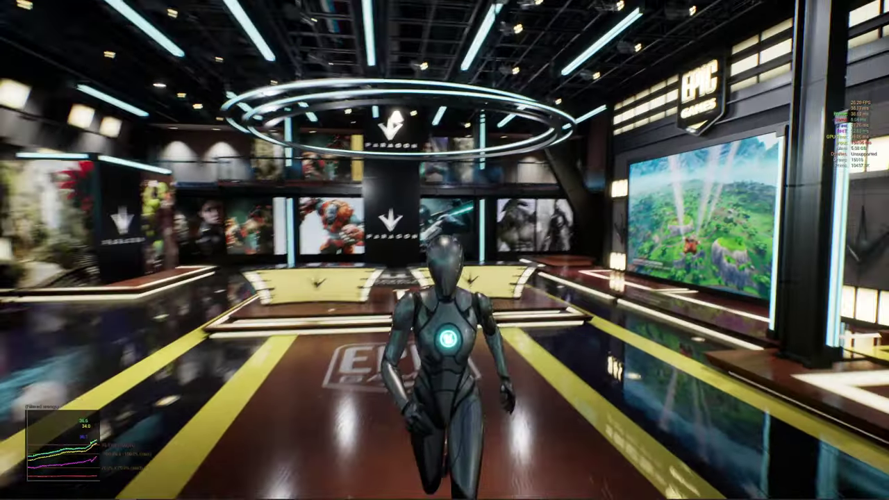
pyautogui.press('Escape')
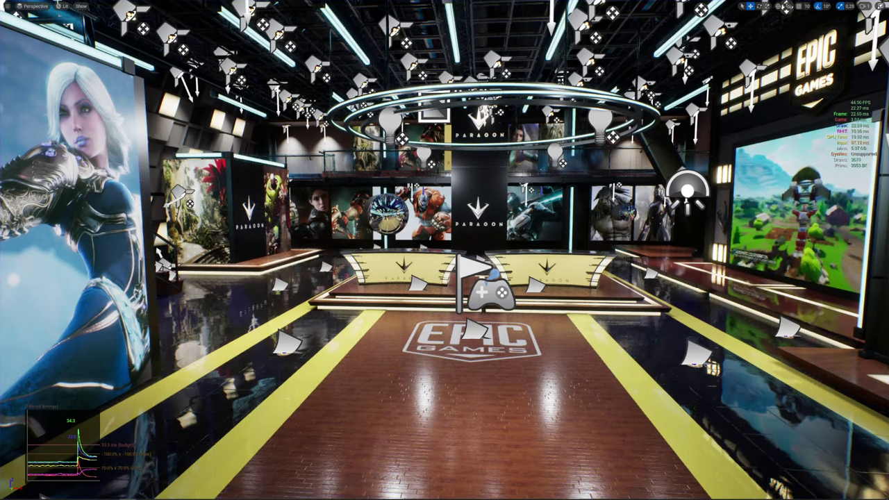
# Switch to the Light Complexity view mode, select a spotlight left of the stage, and exit immersive mode.
pyautogui.click(61, 6)
pyautogui.moveTo(100, 113)
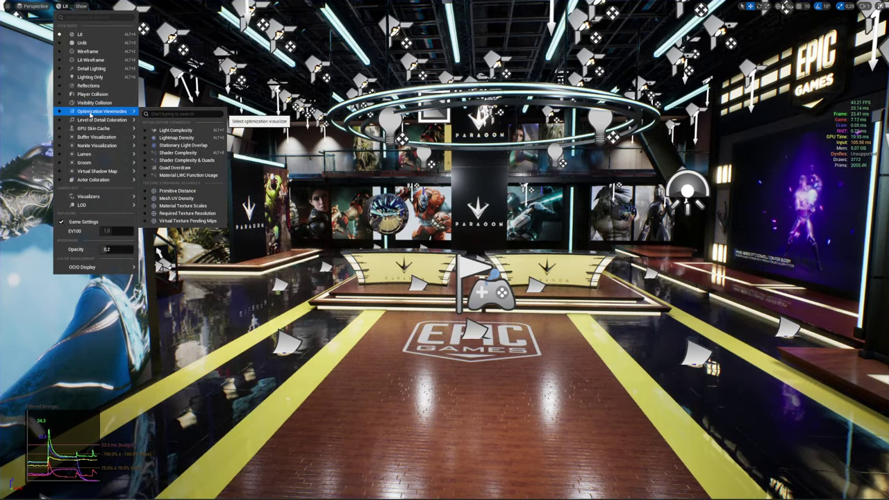
pyautogui.click(175, 130)
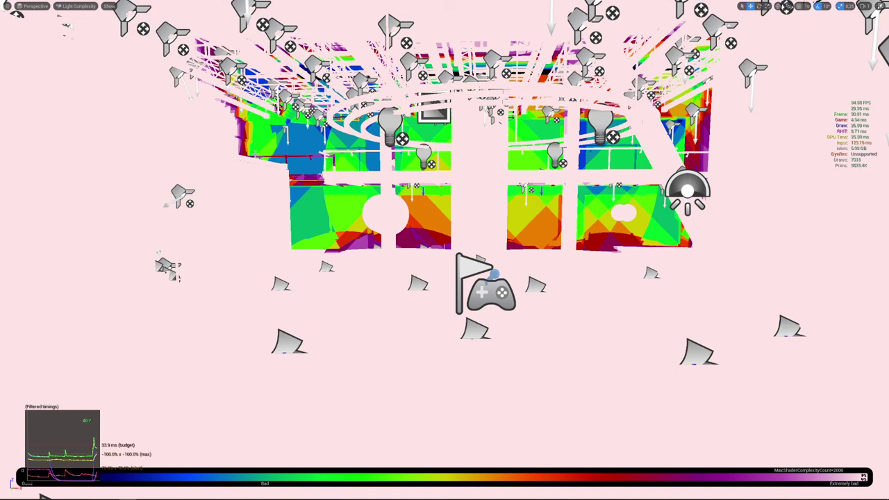
pyautogui.moveTo(449, 173); pyautogui.dragTo(445, 250, button='right')
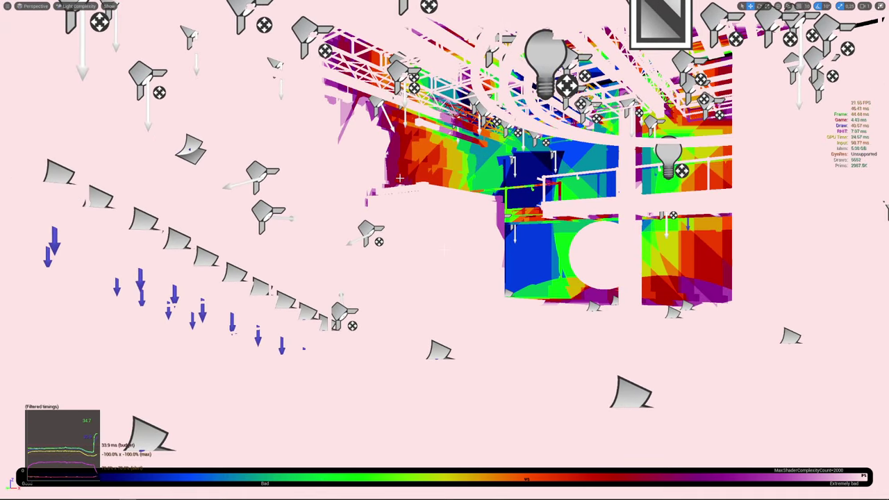
pyautogui.click(368, 232)
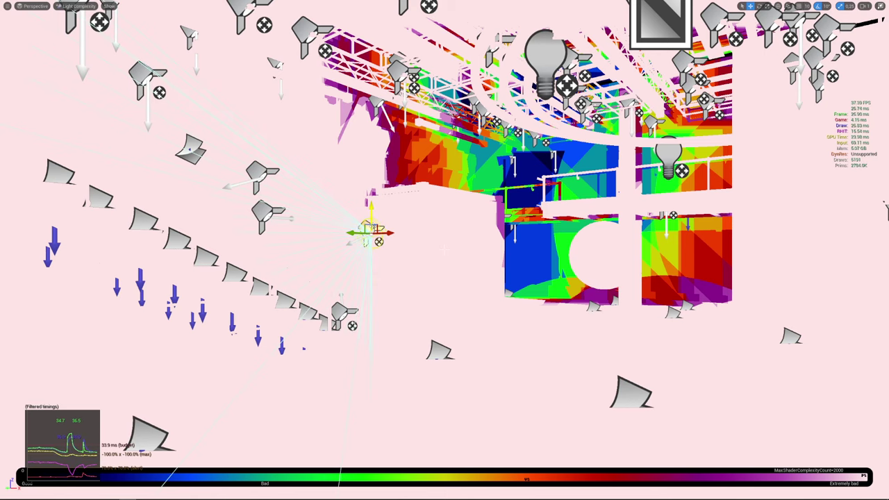
pyautogui.press('F11')
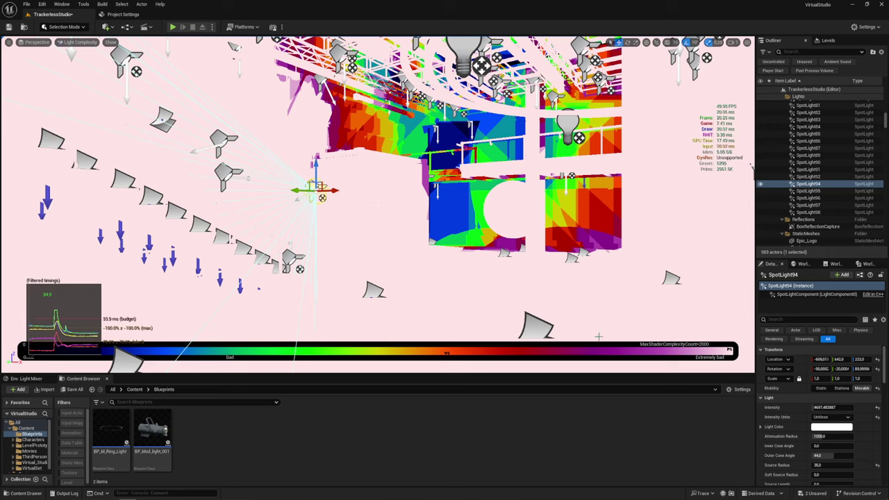
# Expand SpotLight94's Light > Advanced section to review its shadow settings.
pyautogui.scroll(-5, 860, 430)
pyautogui.scroll(-5, 860, 430)
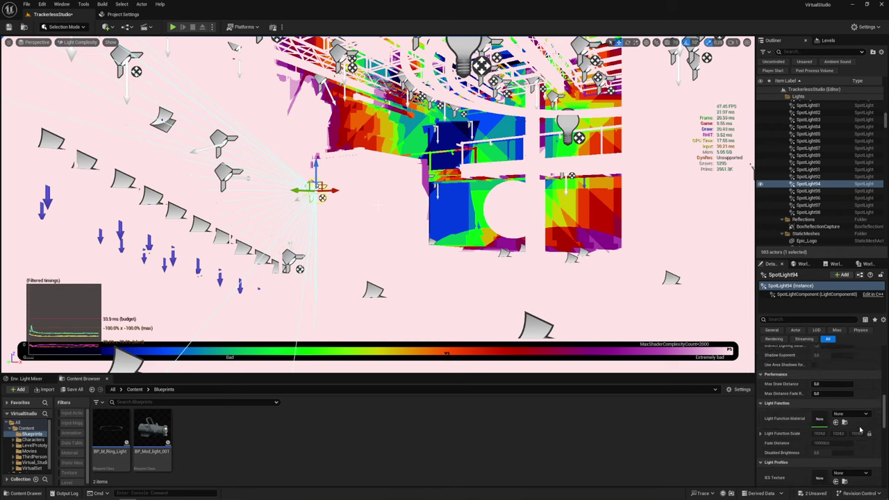
pyautogui.scroll(-5, 860, 429)
pyautogui.scroll(5, 860, 430)
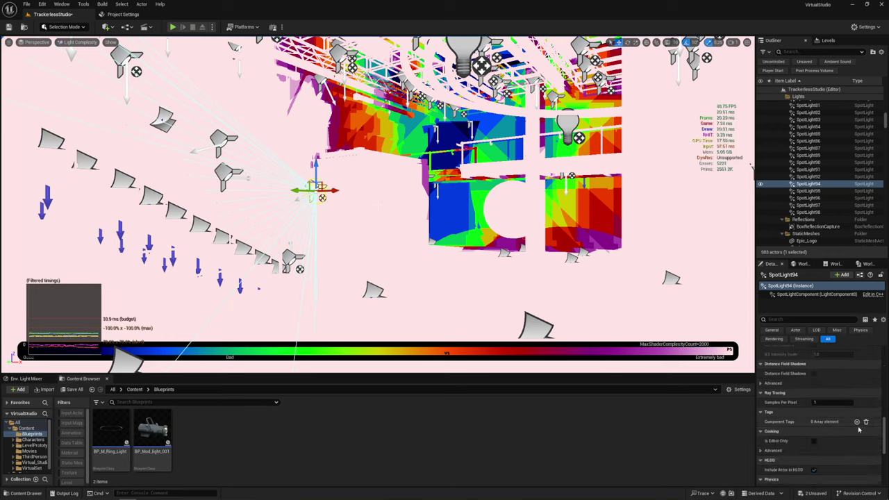
pyautogui.scroll(2, 858, 430)
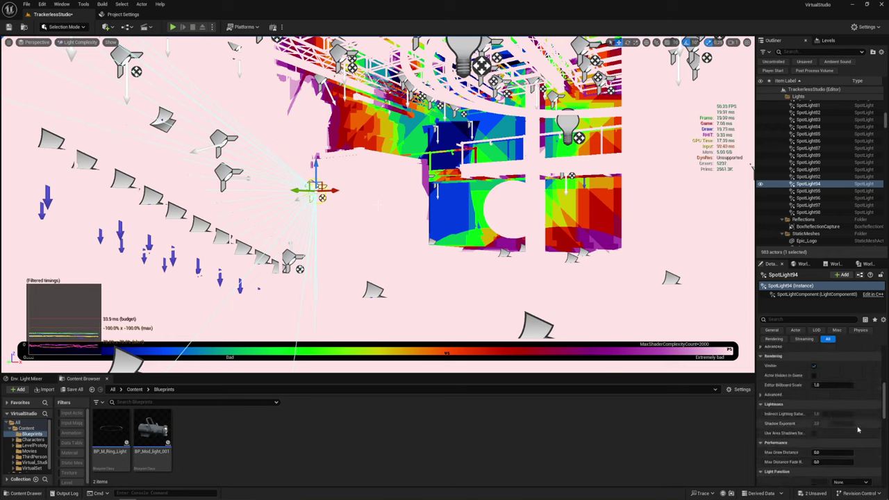
pyautogui.scroll(2, 832, 422)
pyautogui.scroll(2, 832, 422)
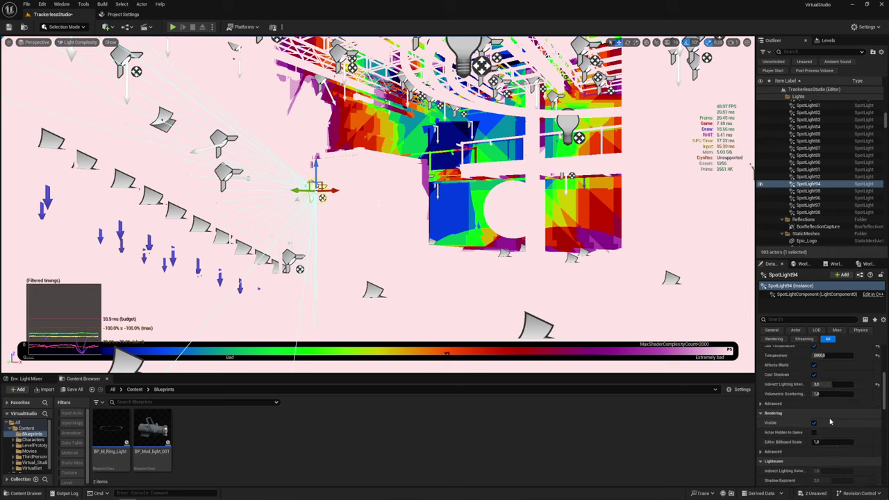
pyautogui.click(760, 404)
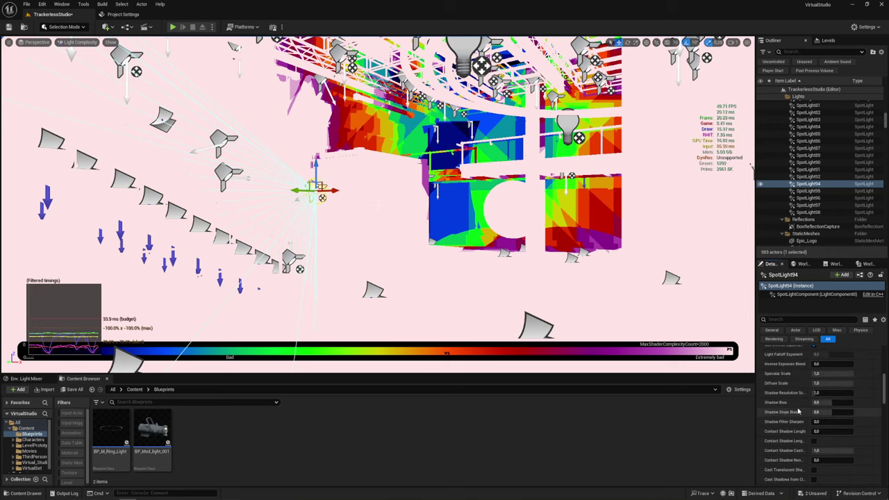
pyautogui.scroll(-3, 798, 411)
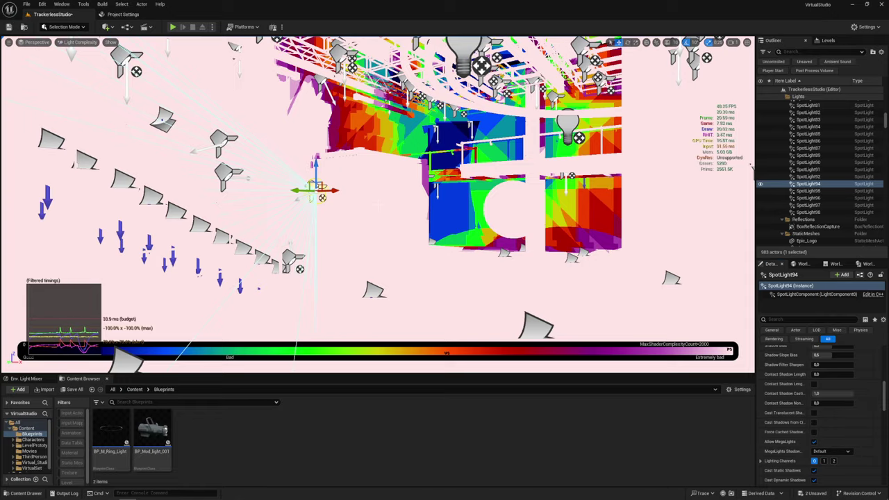
# Fly toward the lighting truss, check the view mode list keeping Light Complexity, and glance at Project Settings.
pyautogui.moveTo(379, 206); pyautogui.dragTo(377, 204, button='right')
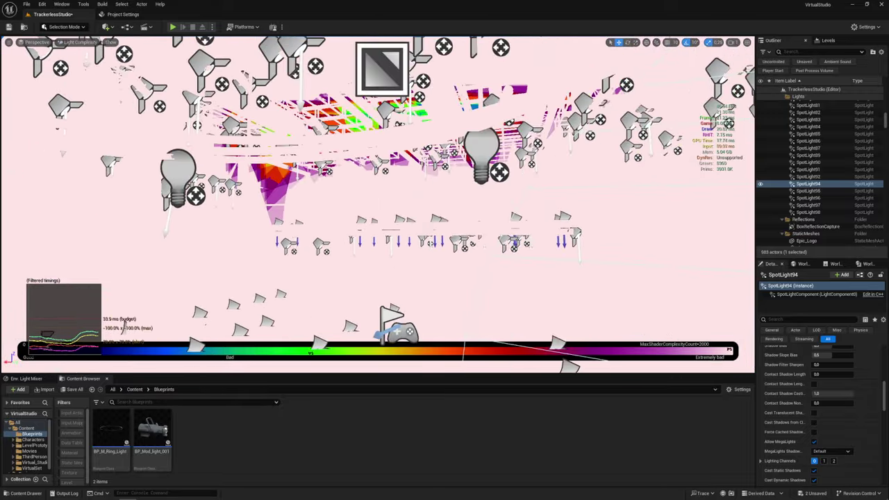
pyautogui.moveTo(302, 217); pyautogui.dragTo(302, 217, button='right')
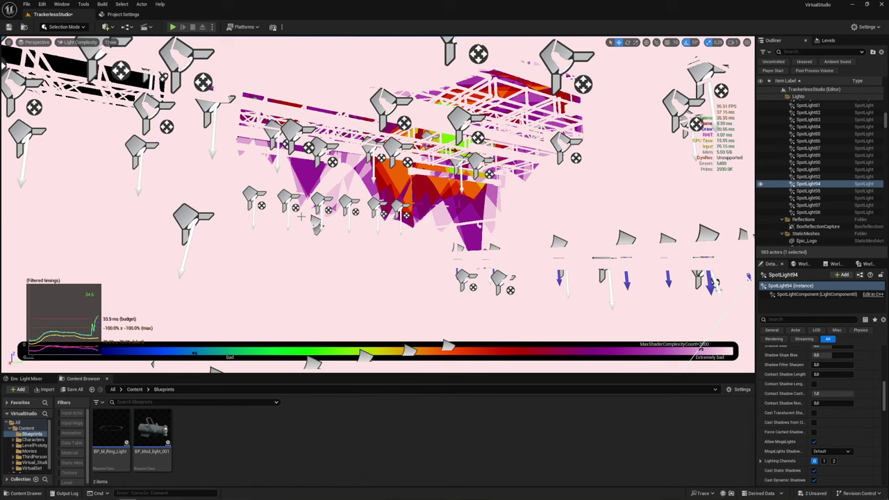
pyautogui.click(75, 43)
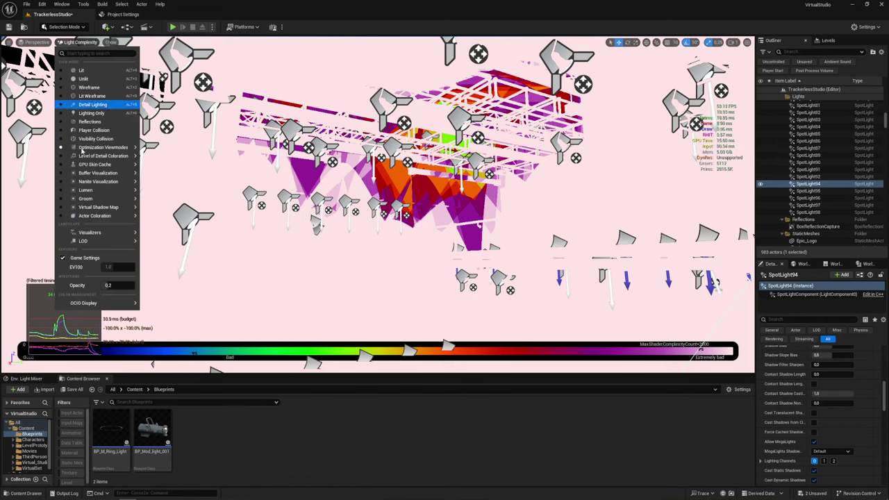
pyautogui.moveTo(90, 148)
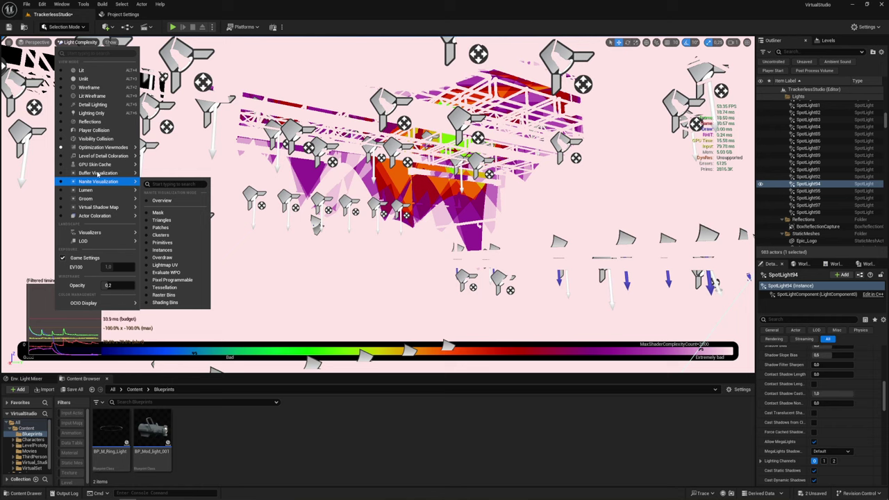
pyautogui.click(325, 11)
pyautogui.click(114, 15)
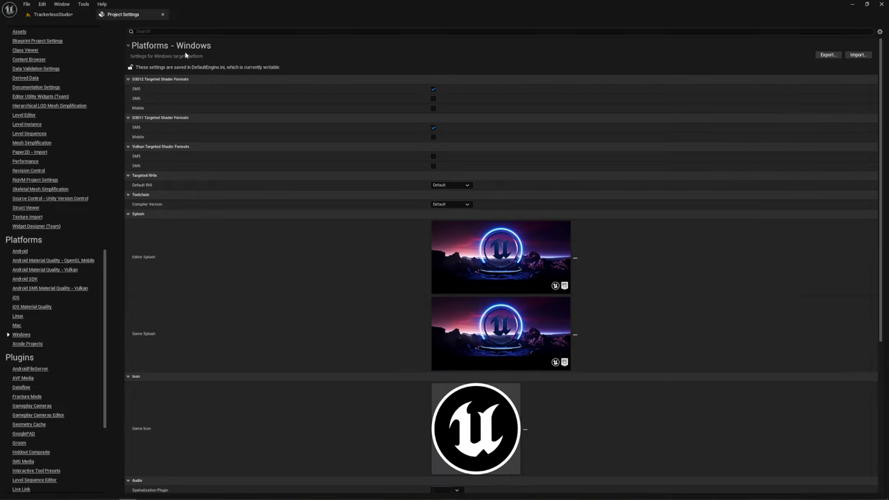
pyautogui.click(52, 14)
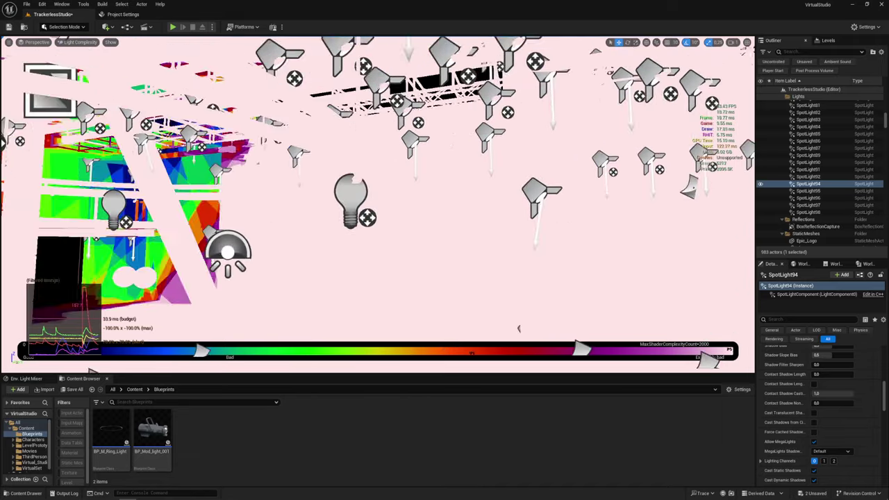
pyautogui.moveTo(518, 329)
pyautogui.mouseDown()
pyautogui.moveTo(377, 205)
pyautogui.moveTo(377, 229)
pyautogui.moveTo(417, 229)
pyautogui.mouseUp()
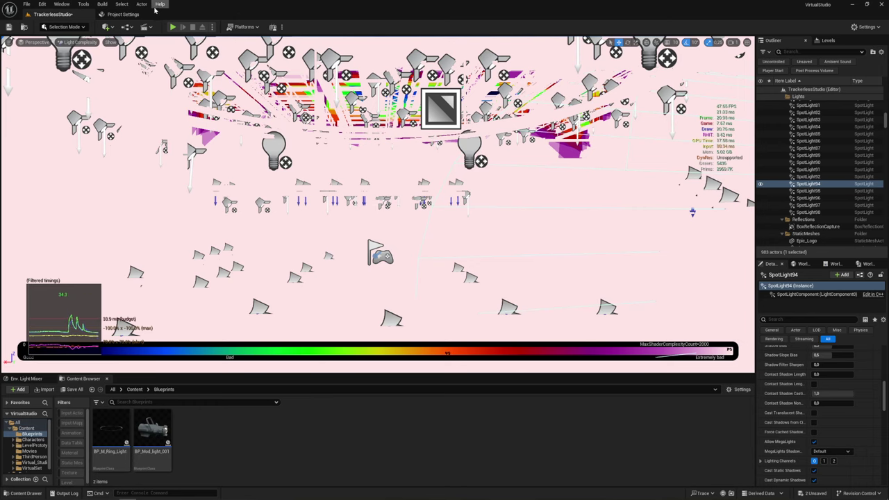
# Enable both D3D12 SM5 and SM6 for Windows, restart the editor, and save the level.
pyautogui.click(154, 13)
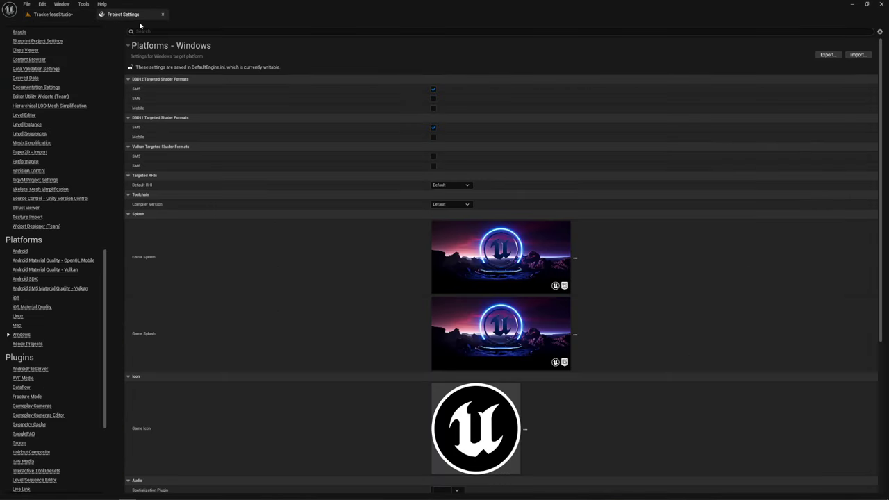
pyautogui.click(433, 89)
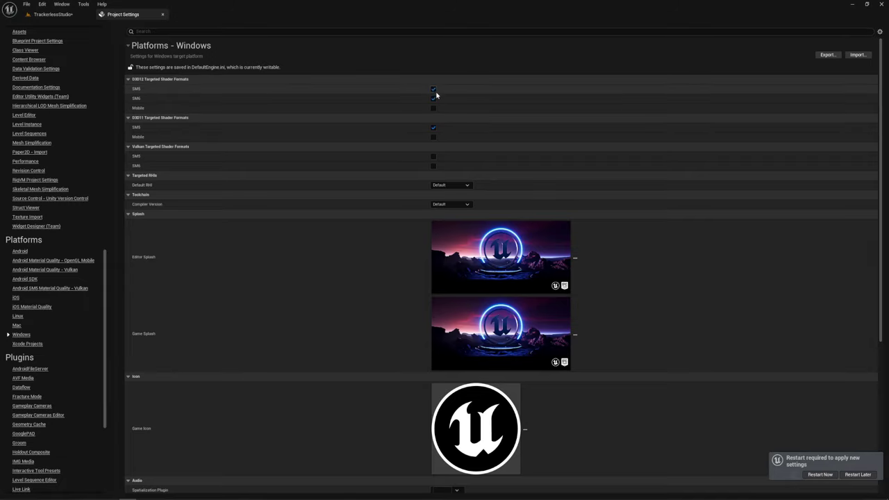
pyautogui.click(434, 91)
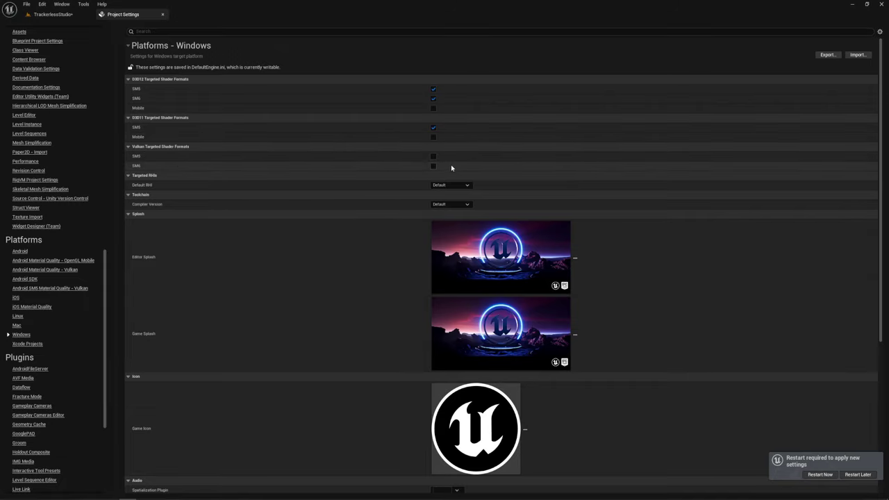
pyautogui.click(821, 474)
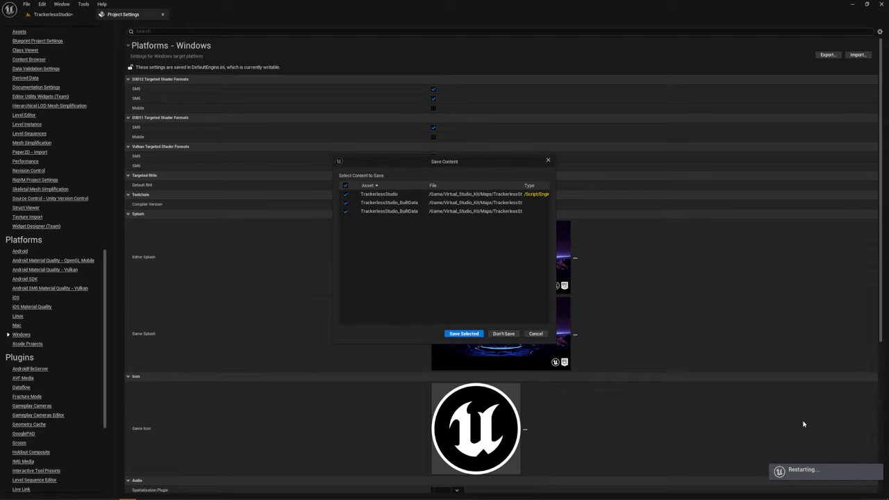
pyautogui.click(464, 333)
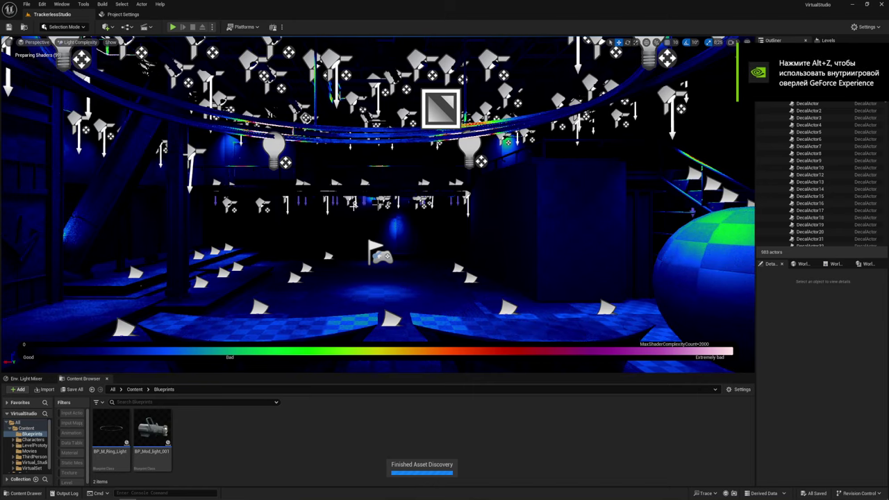
# Select the floor tile Mod_Floor_30x77, railing Mod_Railing_200cm14, and SpotLight15 while orbiting the view.
pyautogui.rightClick(353, 221)
pyautogui.click(355, 175)
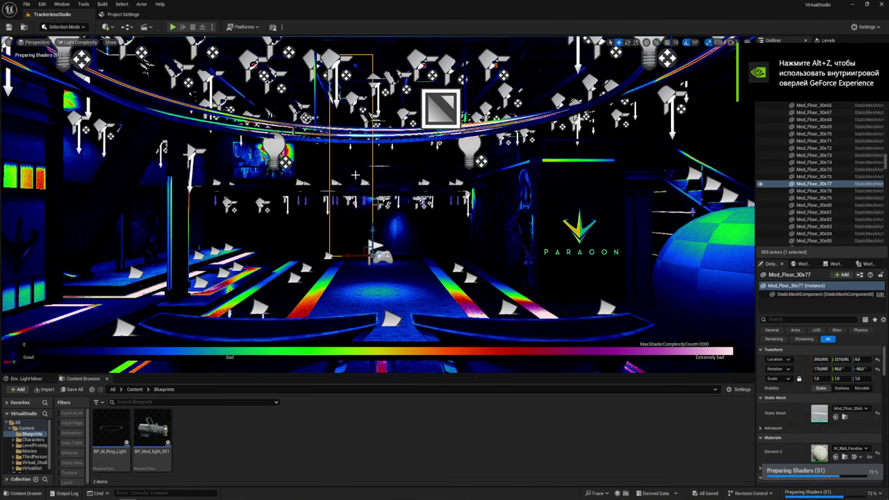
pyautogui.click(376, 203)
pyautogui.moveTo(377, 204)
pyautogui.mouseDown(button='right')
pyautogui.moveTo(348, 204)
pyautogui.moveTo(378, 203)
pyautogui.mouseUp(button='right')
pyautogui.click(555, 171)
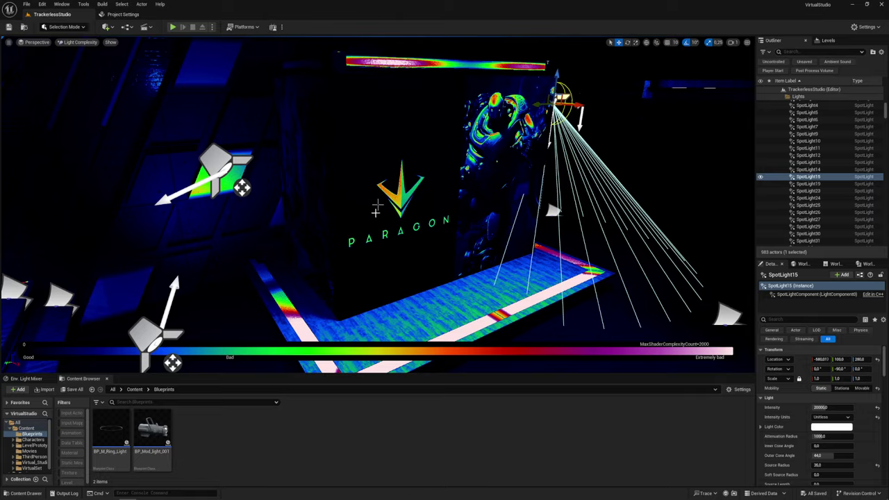
pyautogui.moveTo(375, 207); pyautogui.dragTo(377, 203, button='right')
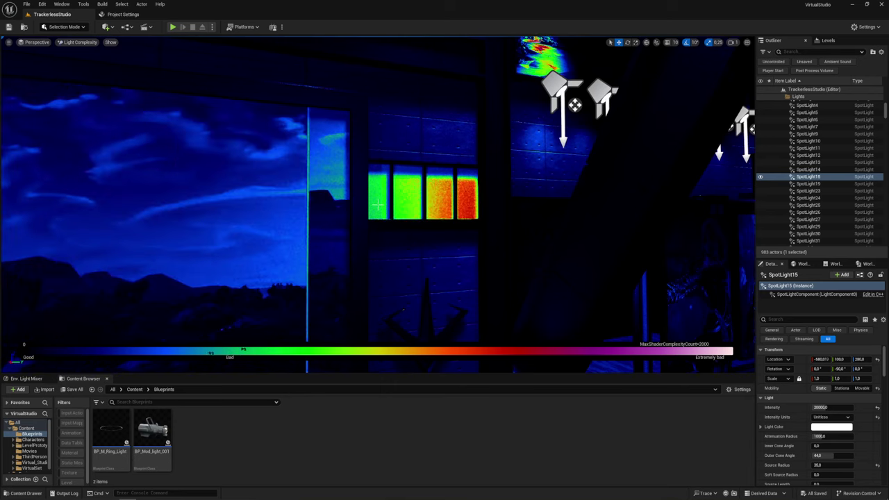
pyautogui.click(377, 204)
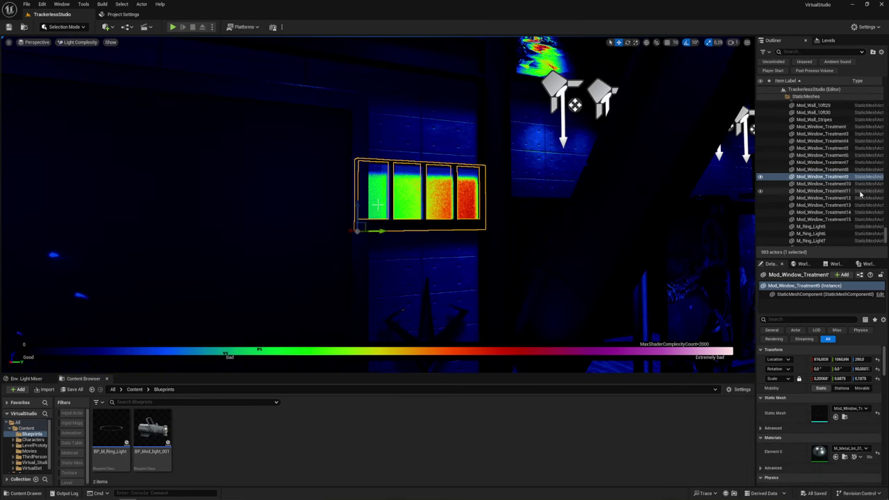
pyautogui.scroll(-3, 854, 368)
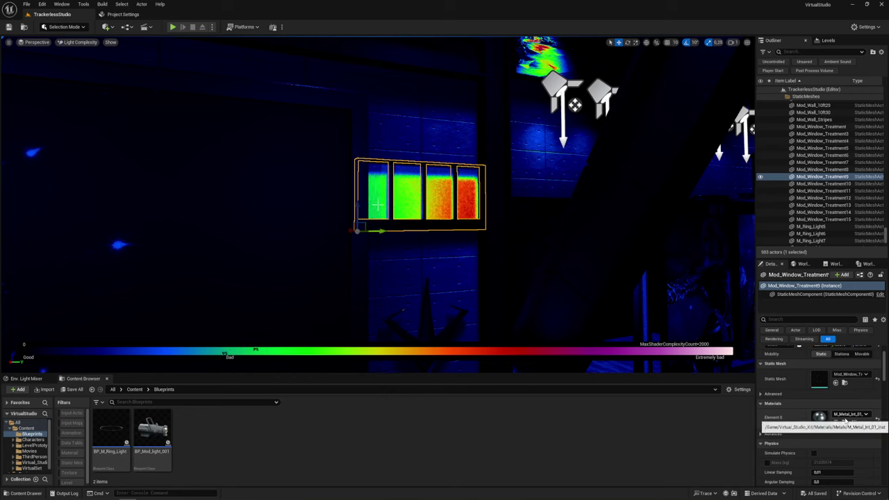
pyautogui.scroll(3, 820, 389)
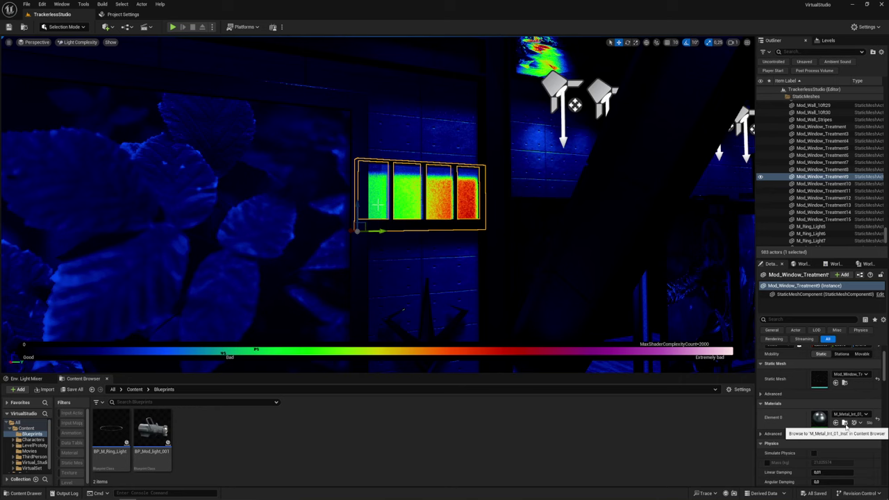
pyautogui.scroll(2, 798, 417)
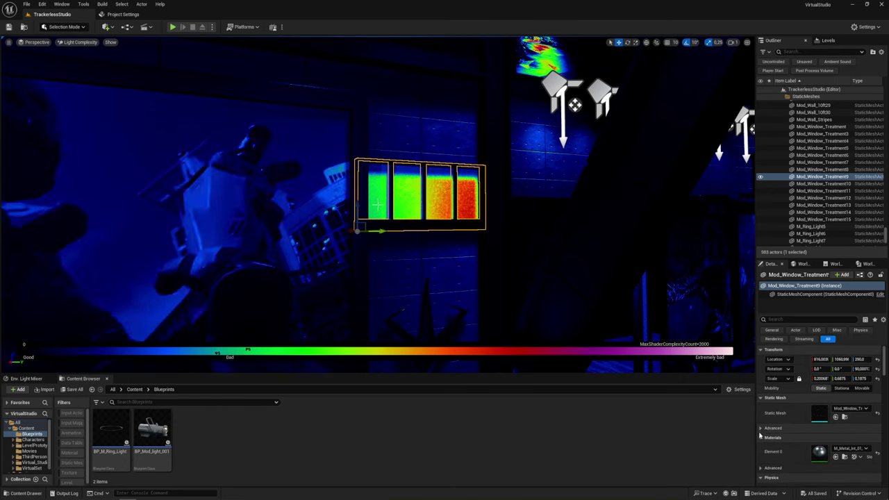
pyautogui.moveTo(377, 202)
pyautogui.mouseDown(button='right')
pyautogui.moveTo(389, 209)
pyautogui.moveTo(377, 204)
pyautogui.mouseUp(button='right')
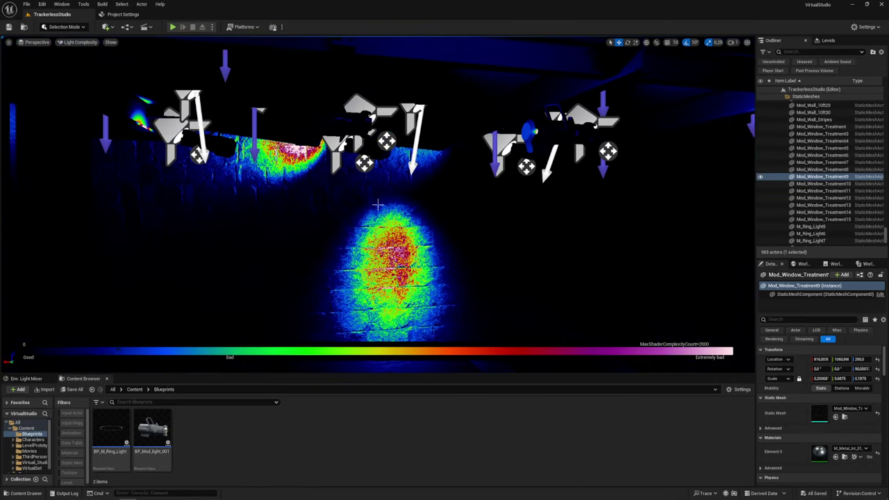
pyautogui.click(414, 120)
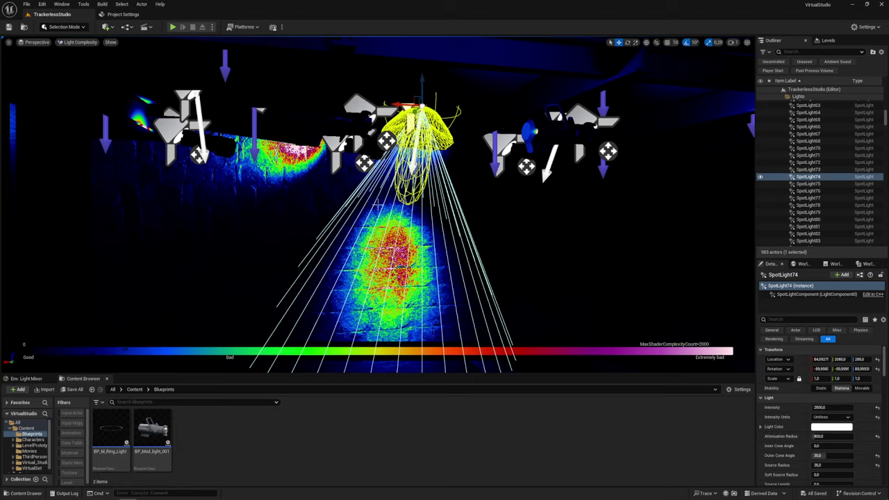
pyautogui.moveTo(377, 203); pyautogui.dragTo(377, 203, button='right')
pyautogui.click(411, 148)
pyautogui.click(377, 204)
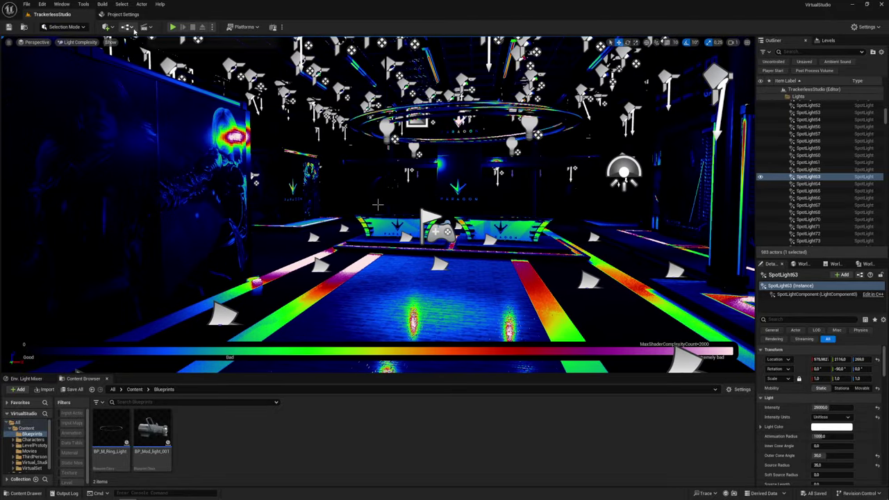
# Open the view mode list, then briefly play the level and stop with Escape.
pyautogui.click(70, 43)
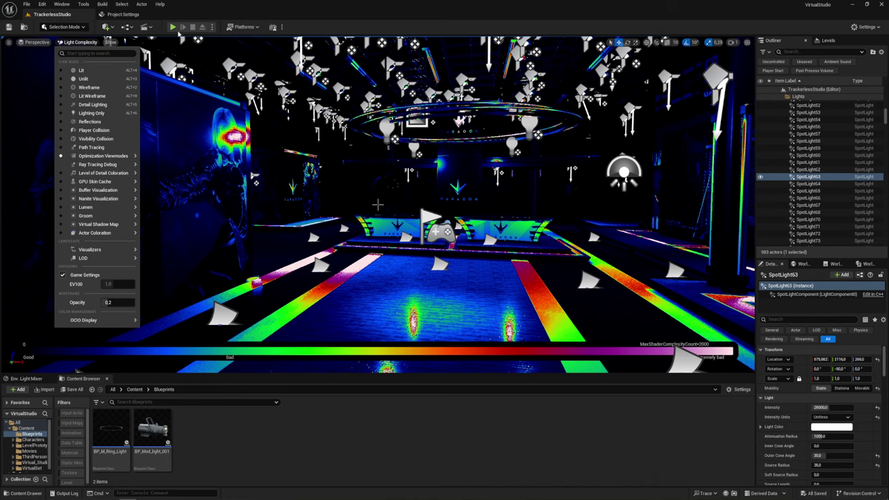
pyautogui.click(173, 27)
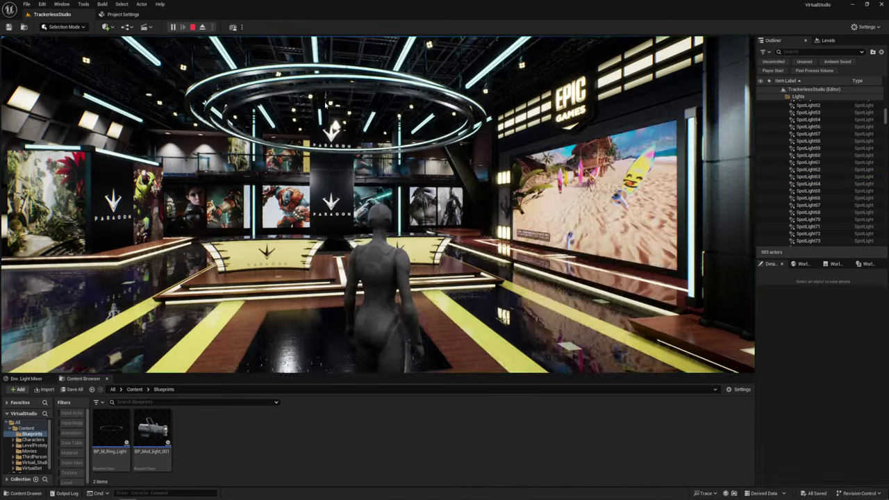
pyautogui.press('Escape')
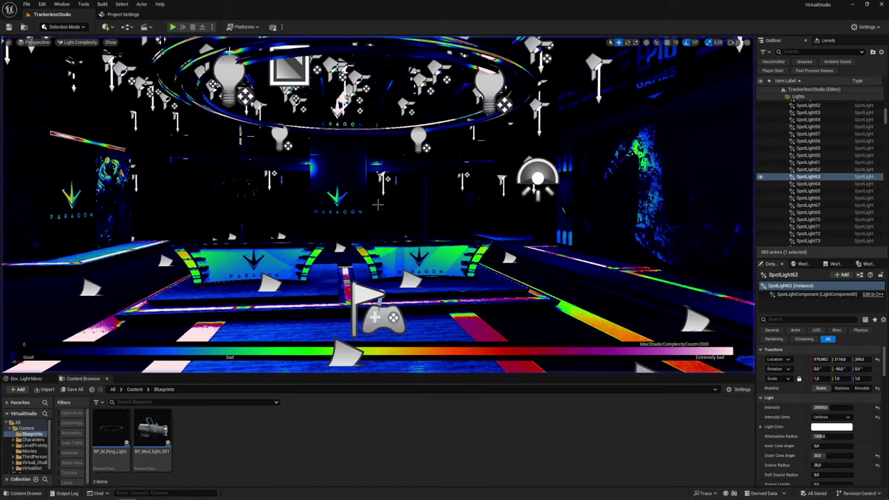
# Turn on Show FPS and the Stat > Engine UnitGraph overlay in the viewport.
pyautogui.click(8, 42)
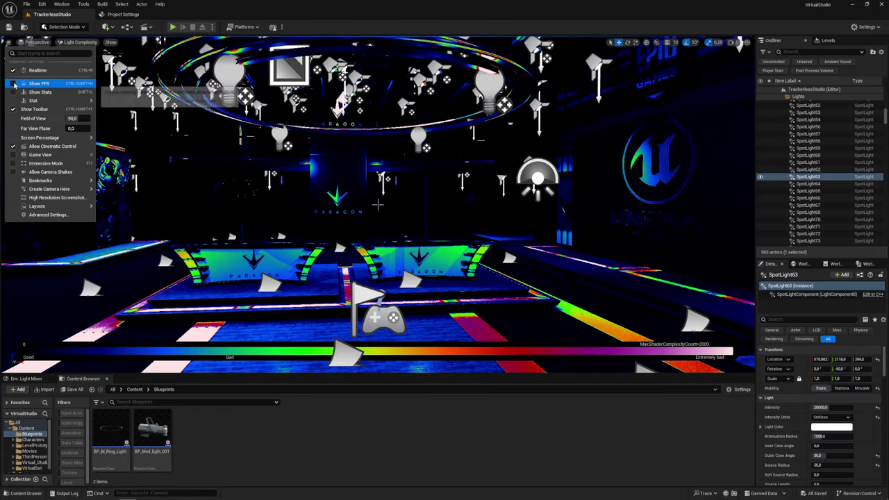
pyautogui.click(43, 101)
pyautogui.moveTo(34, 109)
pyautogui.moveTo(113, 133)
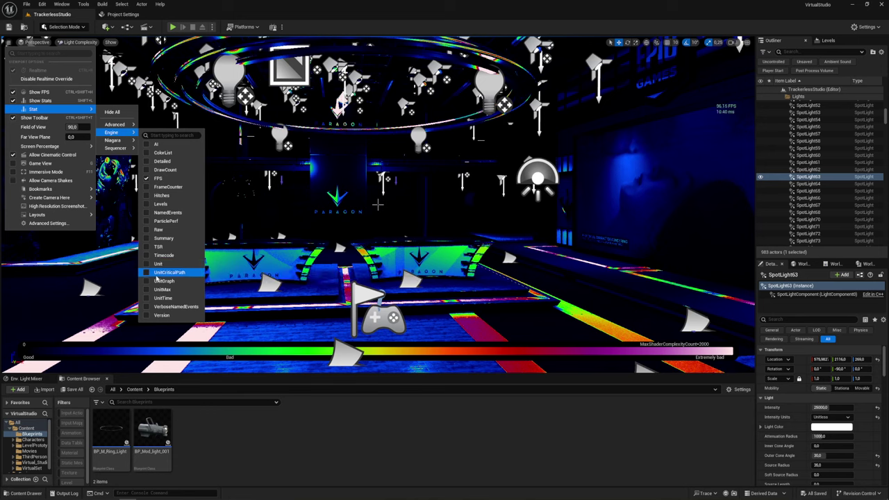
pyautogui.click(151, 281)
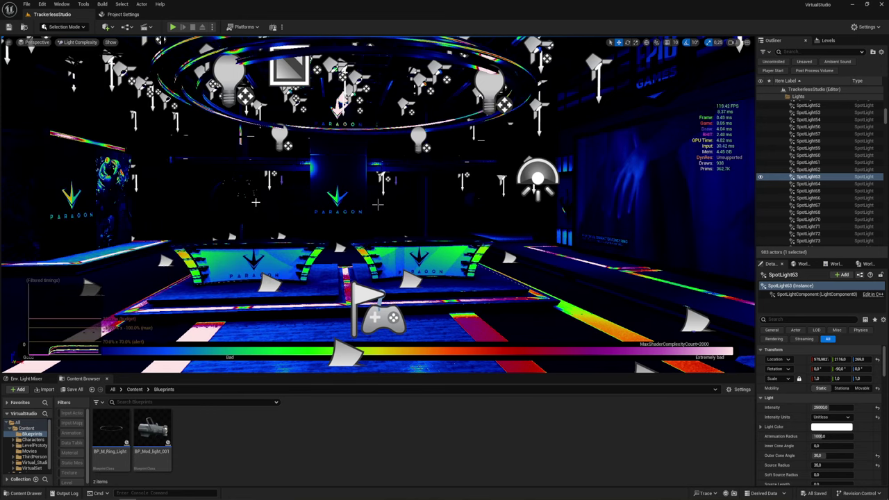
# Start Play In Editor, take control, and jump then run the character forward across the hall.
pyautogui.click(173, 28)
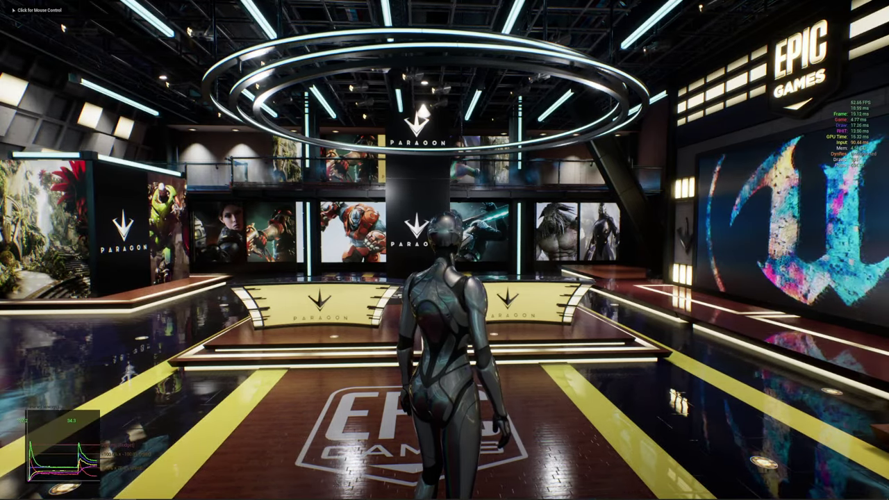
pyautogui.click(445, 250)
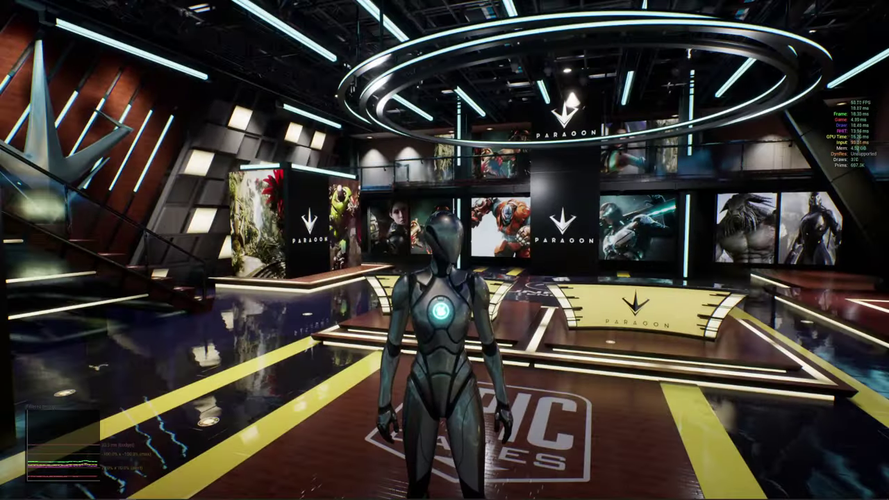
pyautogui.press('space')
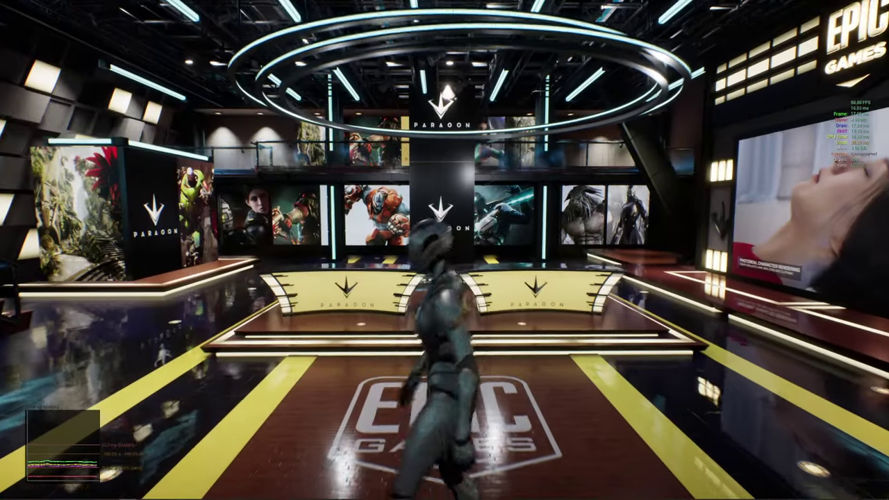
pyautogui.press('w')
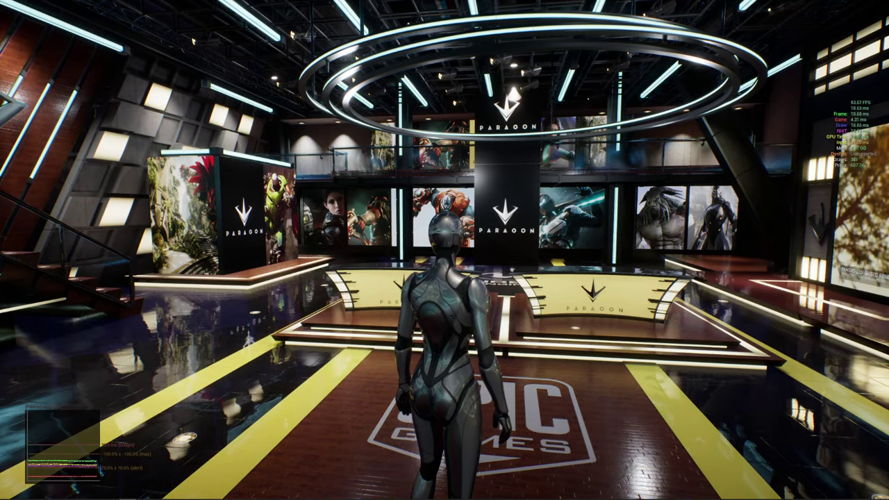
# Run the character across the upper floor to the railing above the stage, then turn back.
pyautogui.press('w')
pyautogui.press('w')
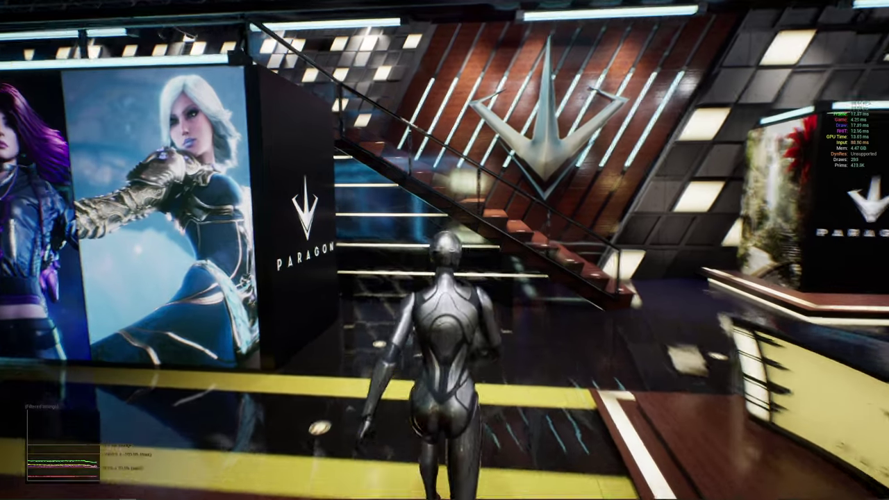
pyautogui.press('w')
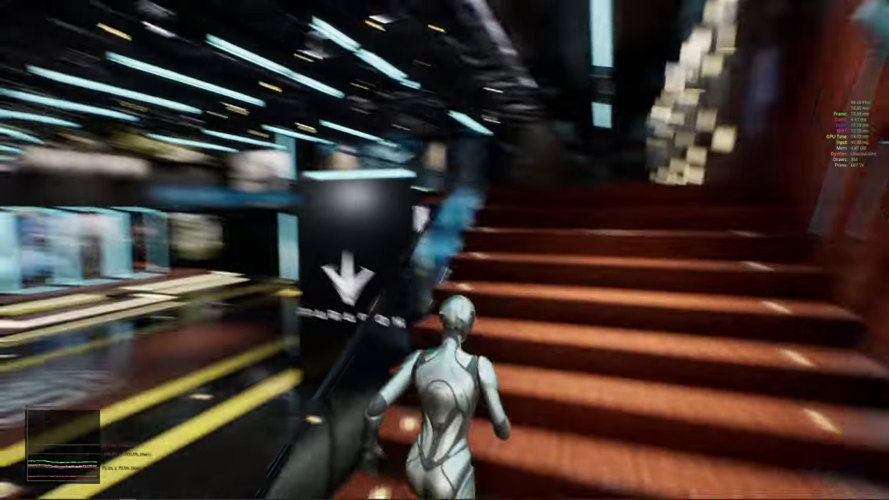
pyautogui.press('w')
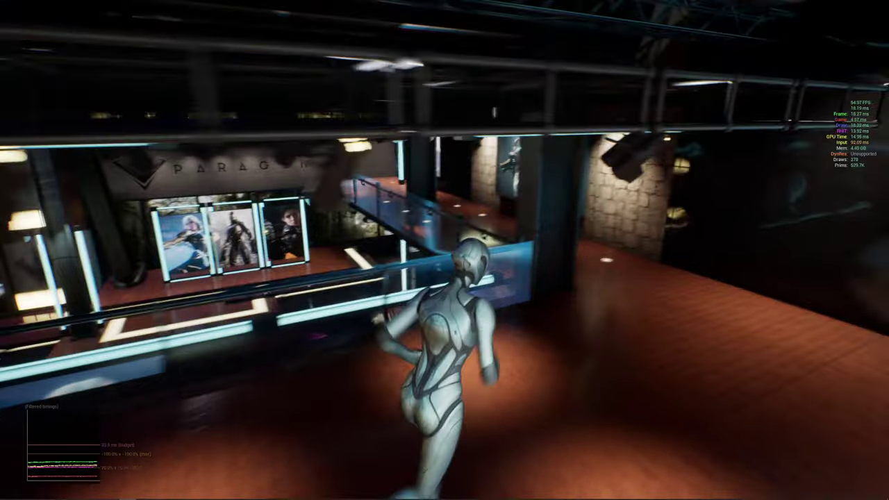
pyautogui.press('w')
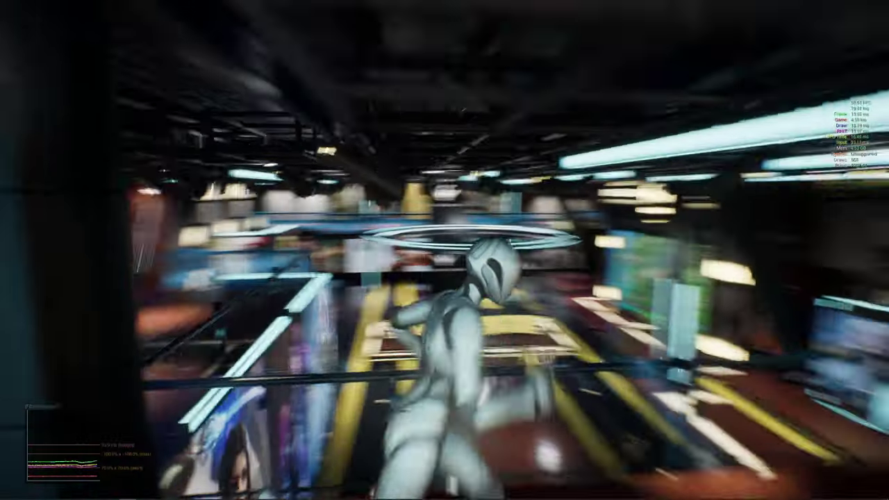
pyautogui.press('w')
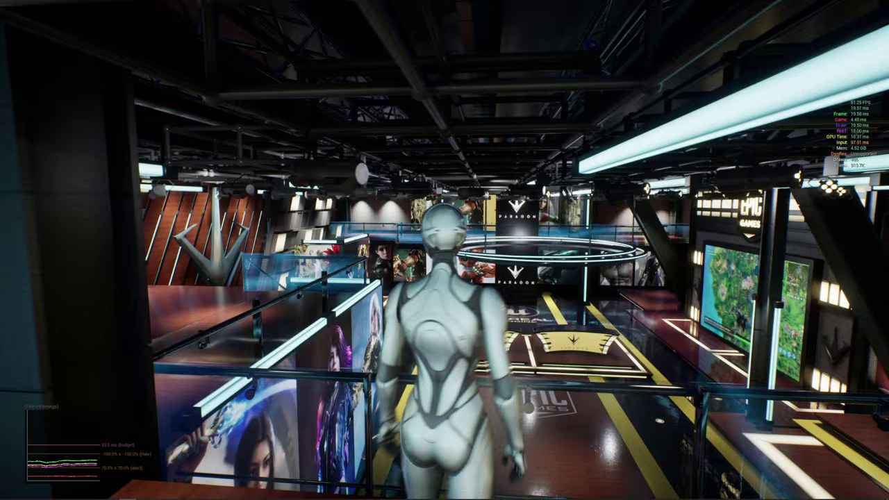
pyautogui.press('w')
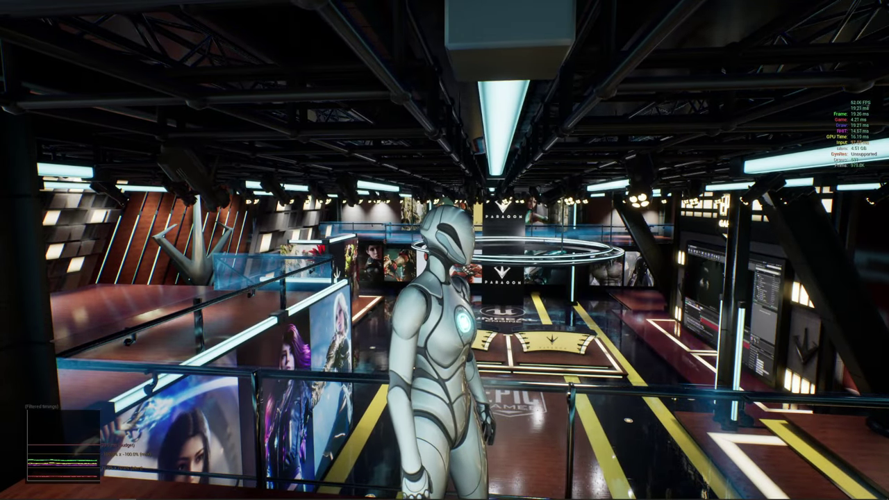
pyautogui.press('s')
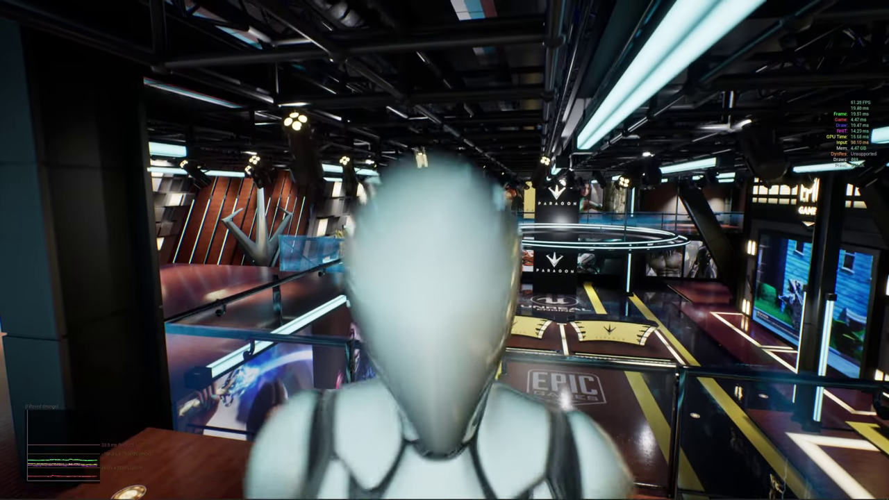
# Walk along the railing and corridor, then down the stairs toward the Epic Games stage.
pyautogui.press('w')
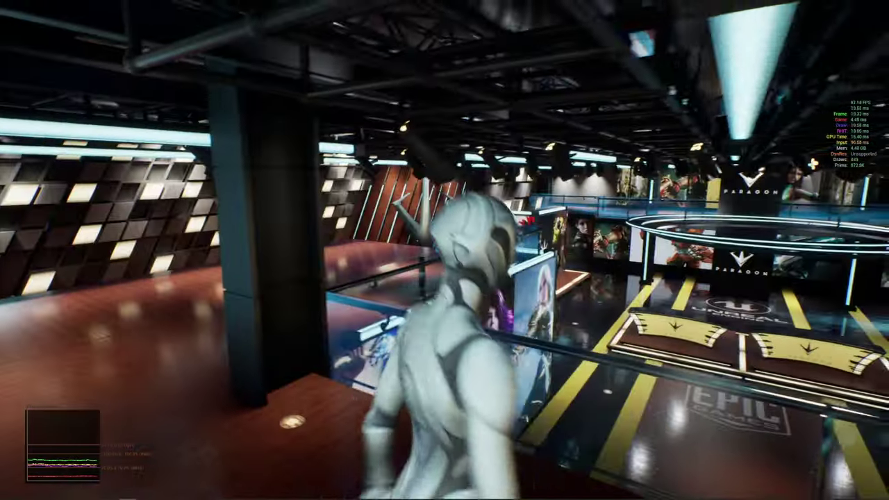
pyautogui.press('w')
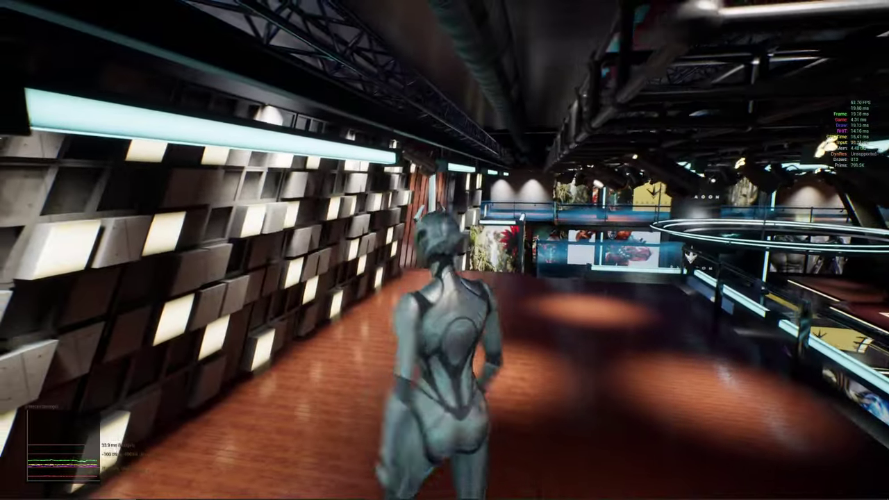
pyautogui.press('w')
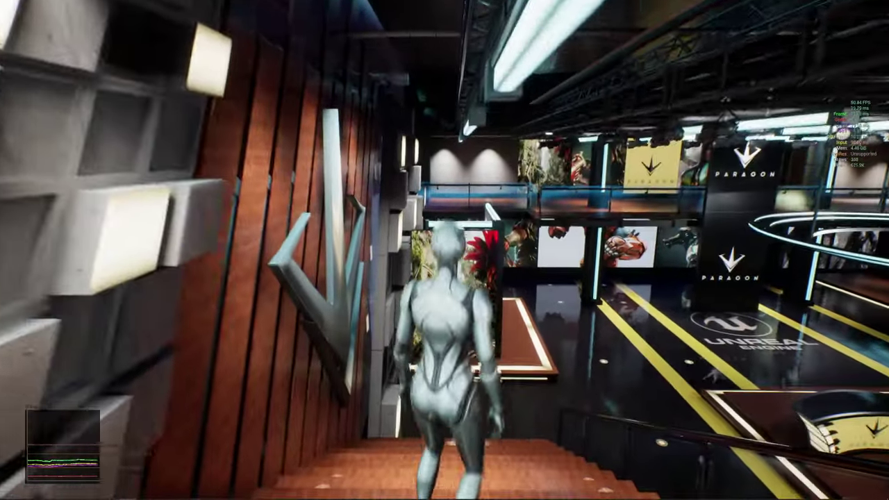
pyautogui.press('w')
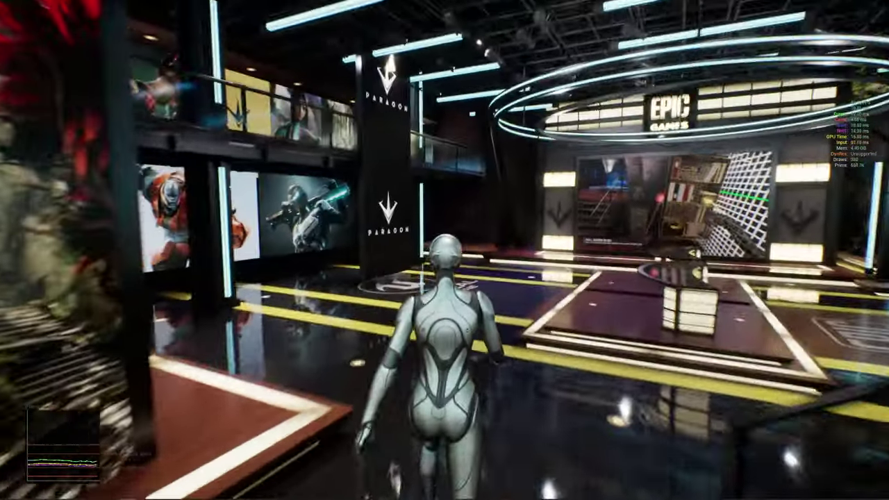
pyautogui.press('w')
pyautogui.press('w')
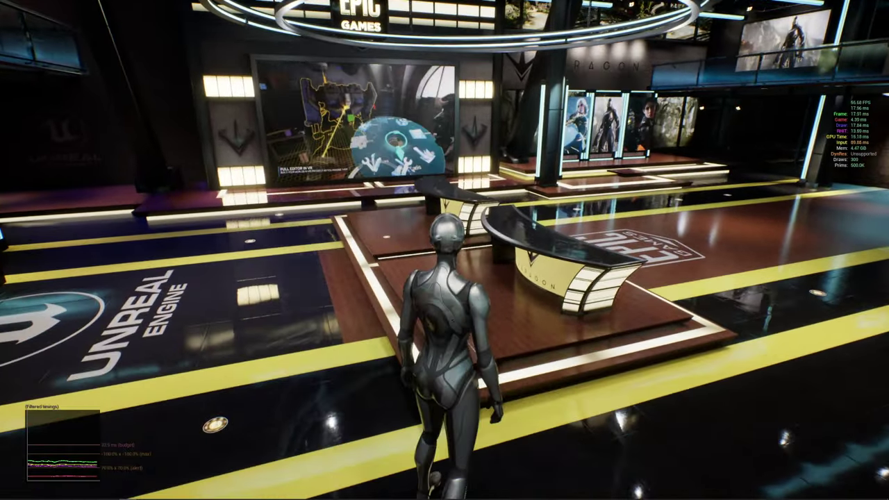
# Cross the hall to the Unreal Engine wall, turn back, and leave fullscreen with F11.
pyautogui.press('a')
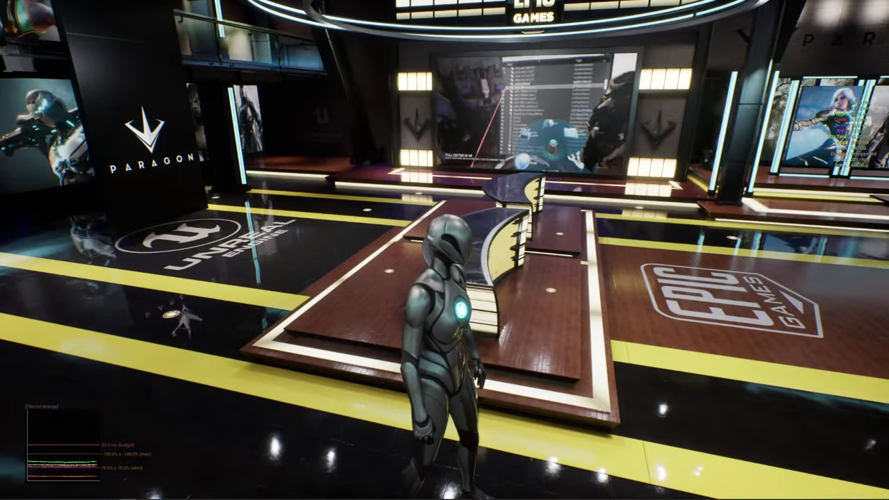
pyautogui.press('w')
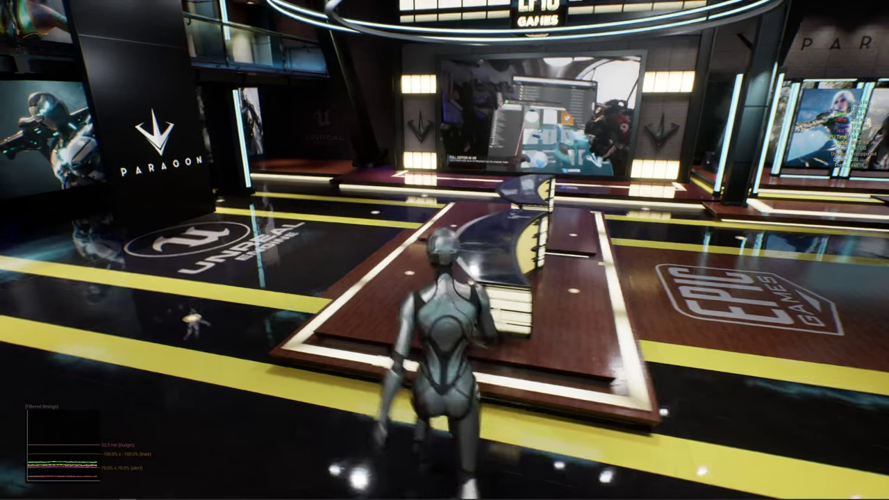
pyautogui.press('w')
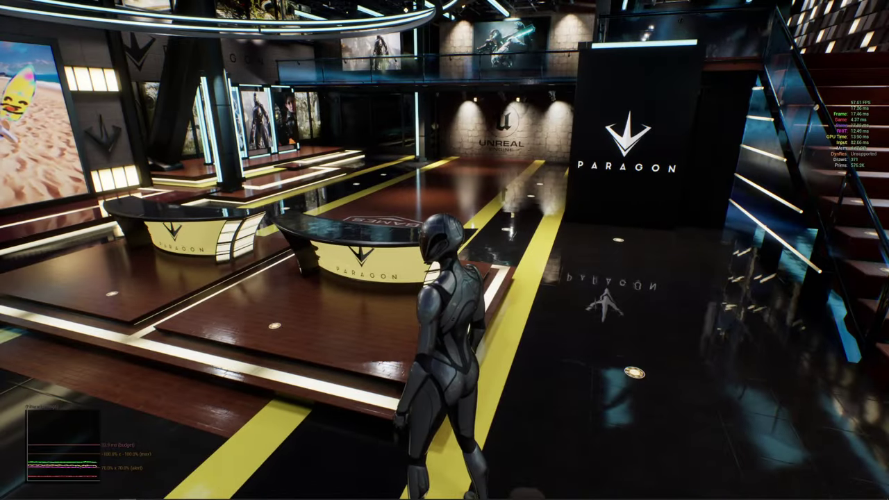
pyautogui.press('w')
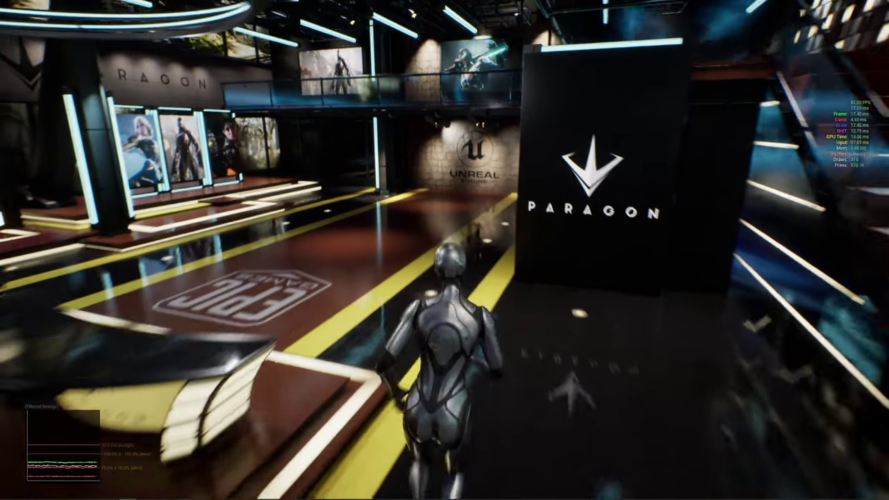
pyautogui.press('w')
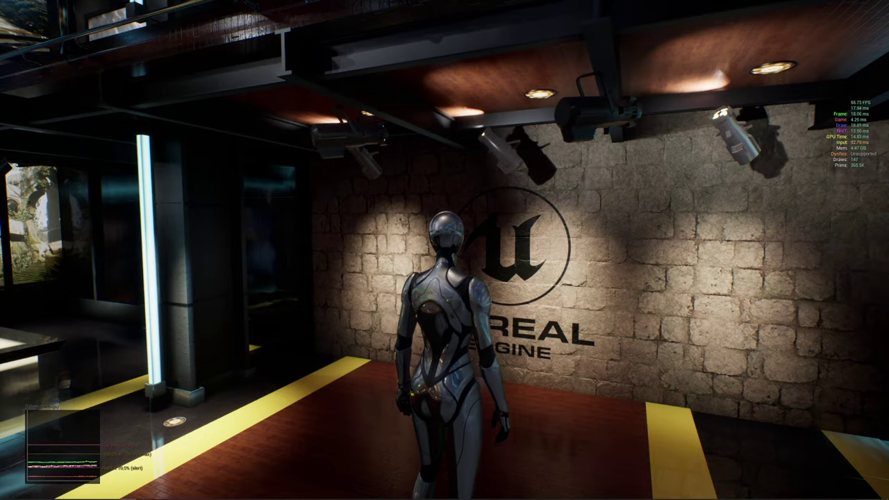
pyautogui.press('s')
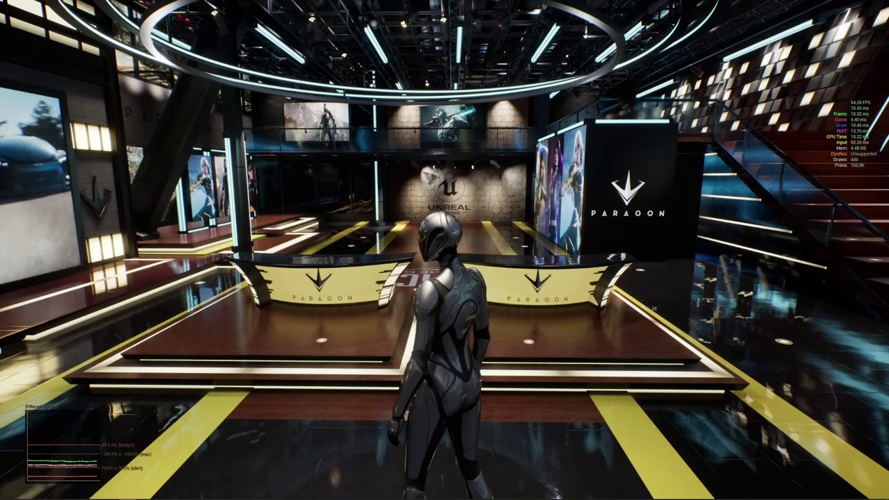
pyautogui.press('F11')
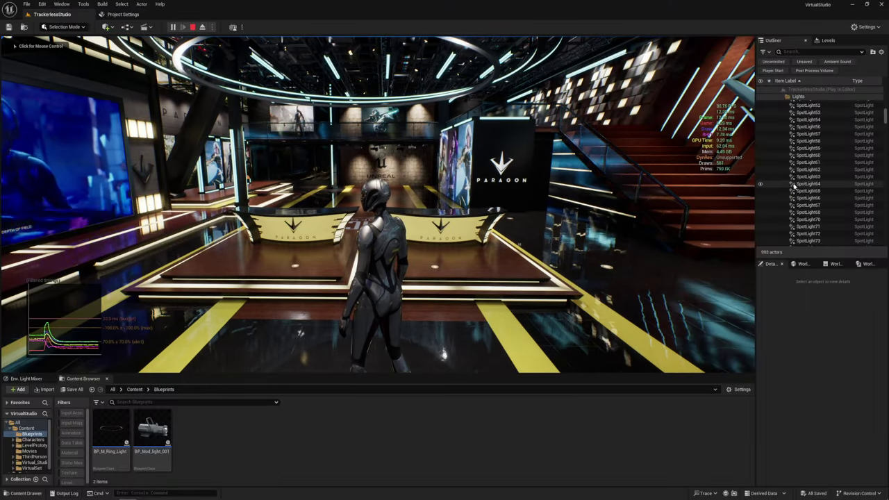
# Select the GlobalPostProcessVolume in the Outliner and browse its Details properties.
pyautogui.scroll(-3, 864, 132)
pyautogui.moveTo(886, 119); pyautogui.dragTo(886, 230)
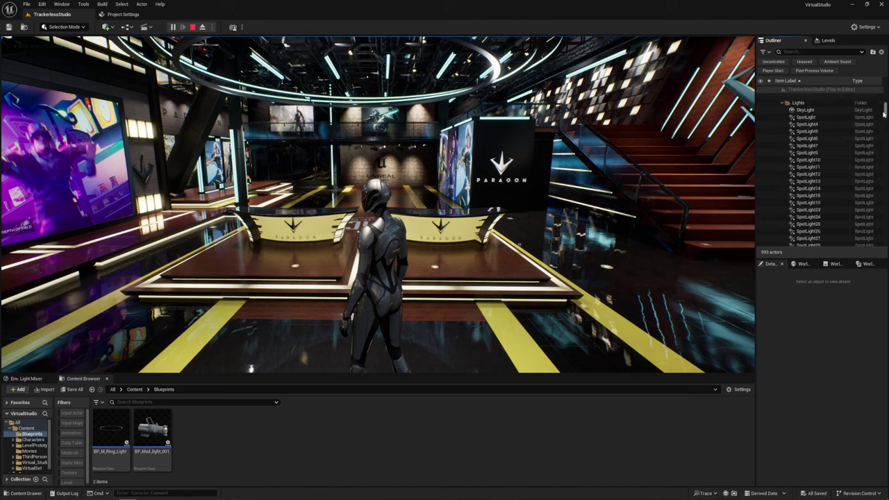
pyautogui.scroll(-5, 819, 208)
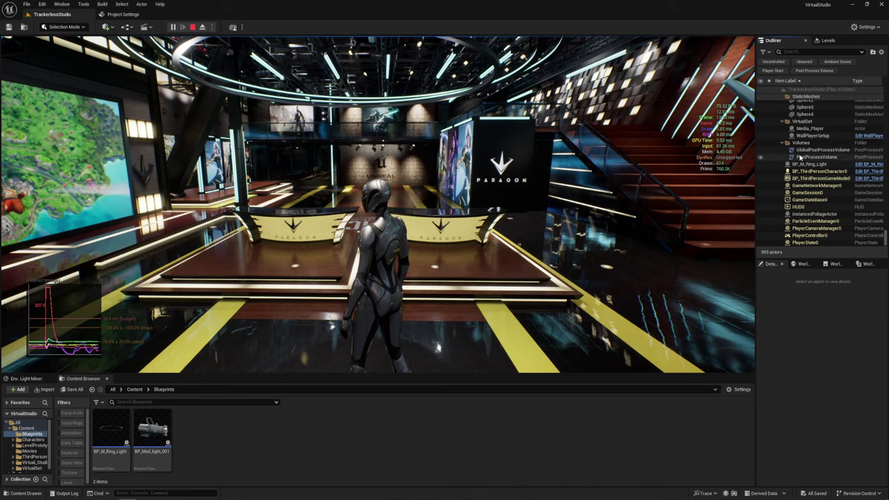
pyautogui.click(821, 149)
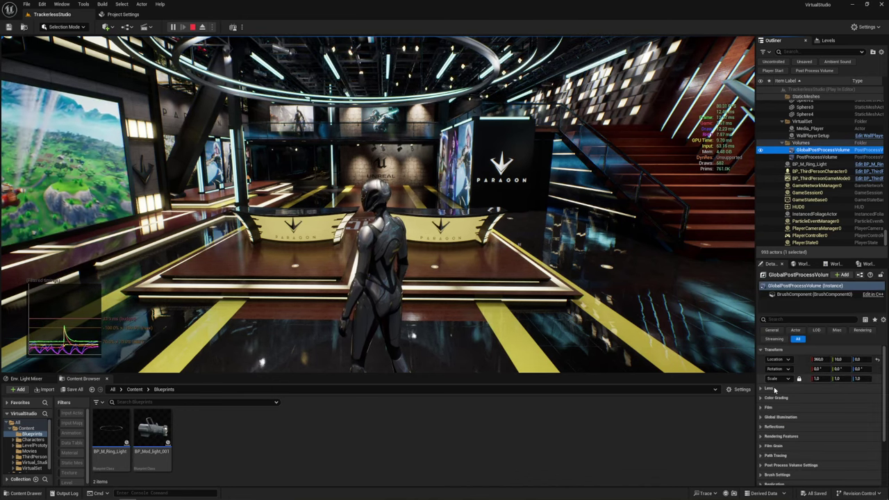
pyautogui.scroll(-1, 763, 406)
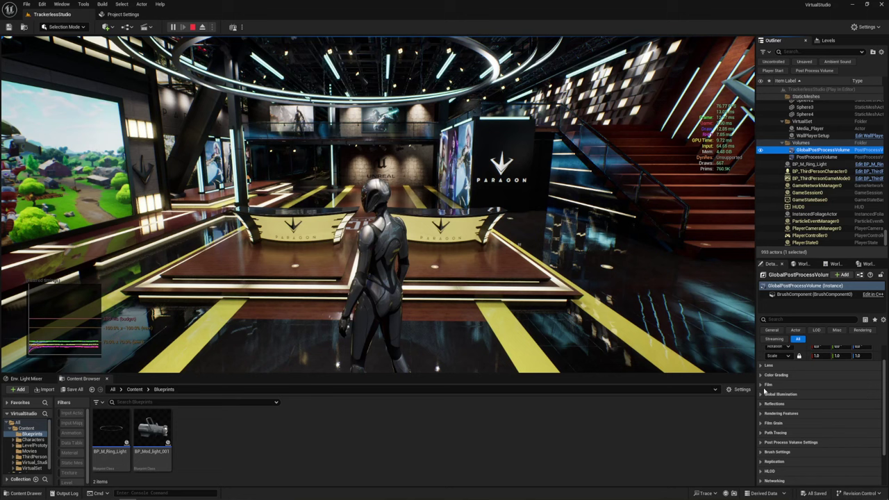
pyautogui.scroll(-2, 764, 392)
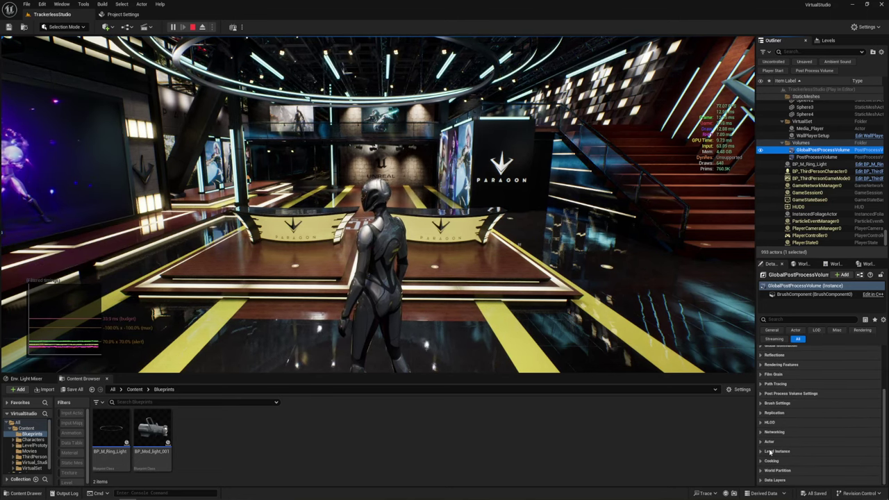
pyautogui.scroll(2, 769, 452)
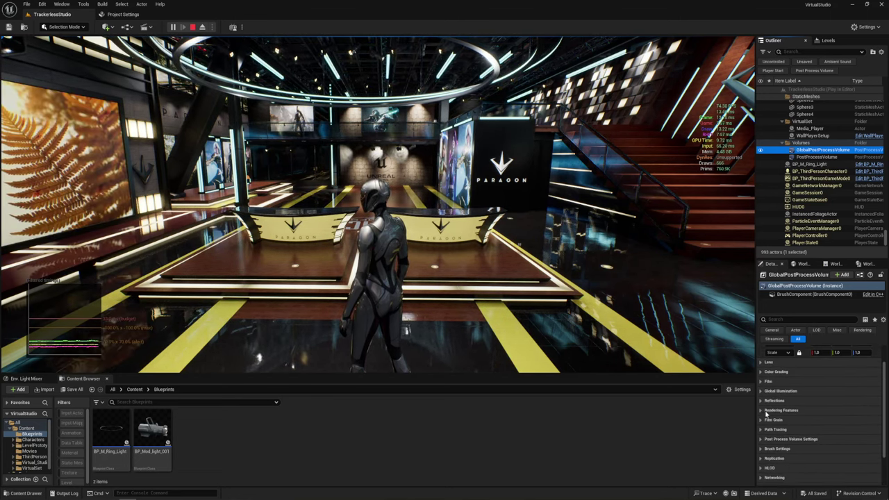
# Collapse all categories, then expand Global Illumination (with Advanced) and Reflections, including Lumen and Screen Space Reflection.
pyautogui.rightClick(761, 362)
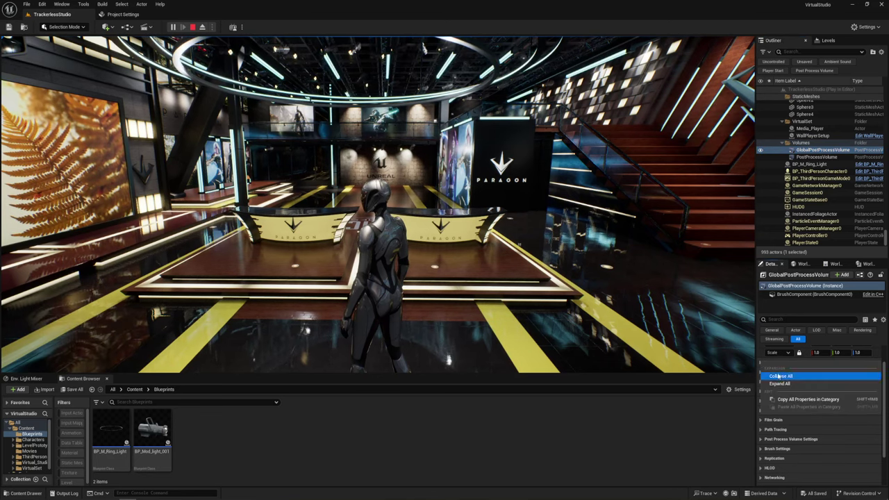
pyautogui.click(779, 375)
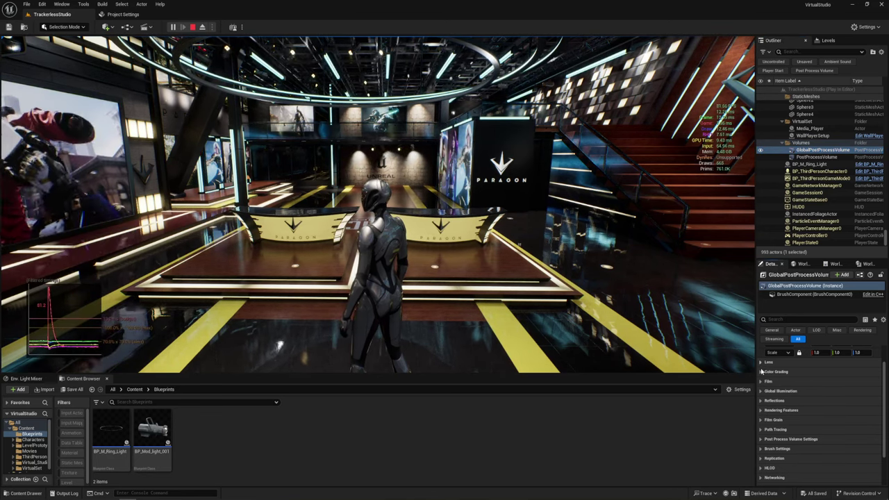
pyautogui.click(764, 391)
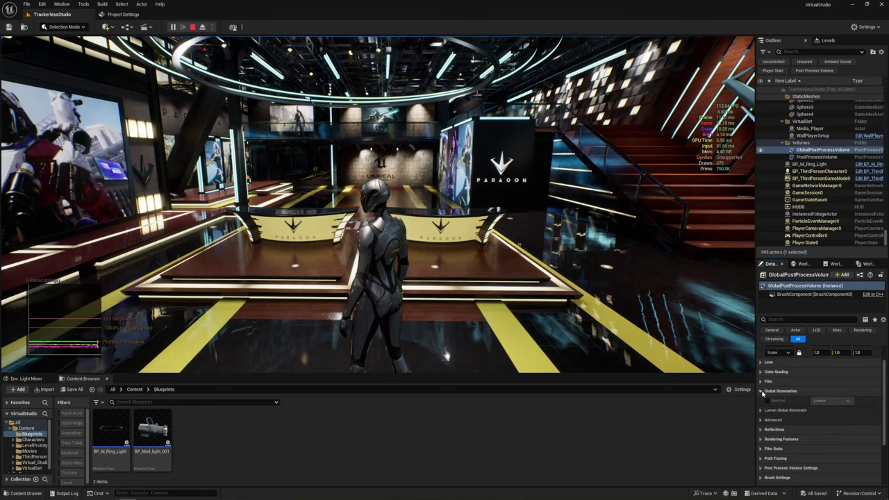
pyautogui.click(760, 419)
pyautogui.click(761, 448)
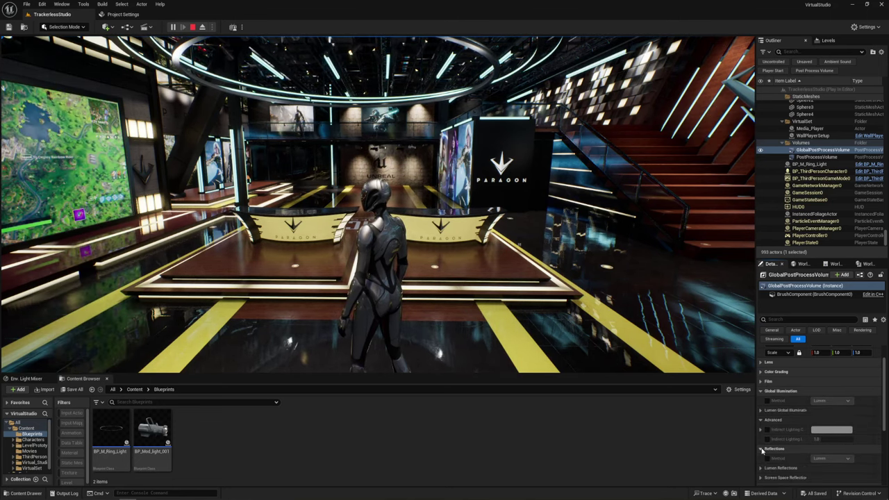
pyautogui.scroll(-2, 761, 450)
pyautogui.click(761, 422)
pyautogui.click(760, 480)
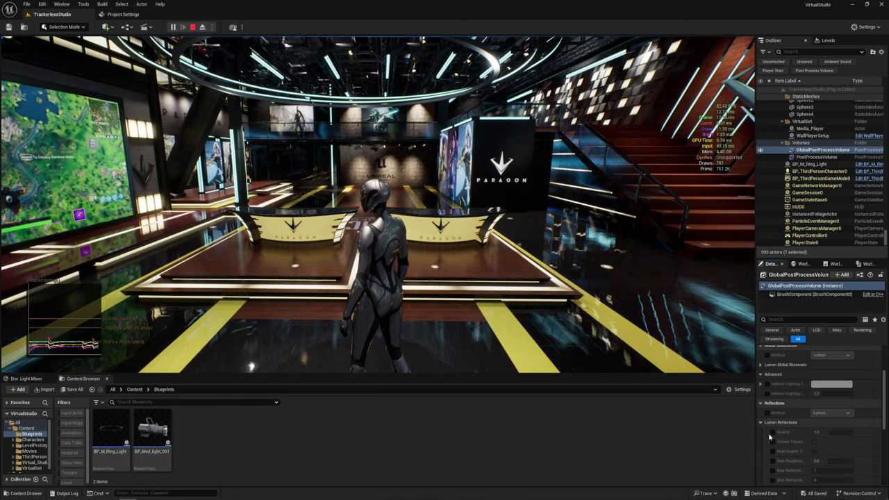
pyautogui.scroll(-3, 762, 450)
# Expand Rendering Features, Post Process Materials and Ambient Cubemap, then scroll back up.
pyautogui.click(761, 448)
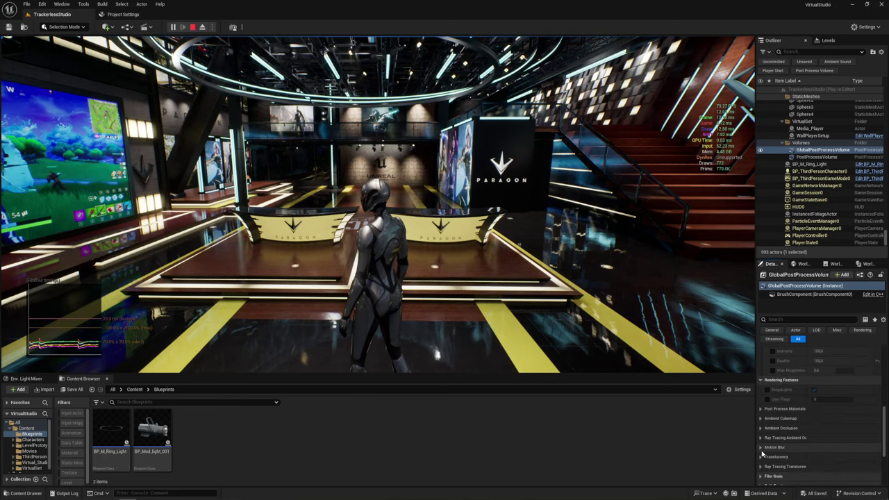
pyautogui.scroll(-3, 762, 444)
pyautogui.click(760, 418)
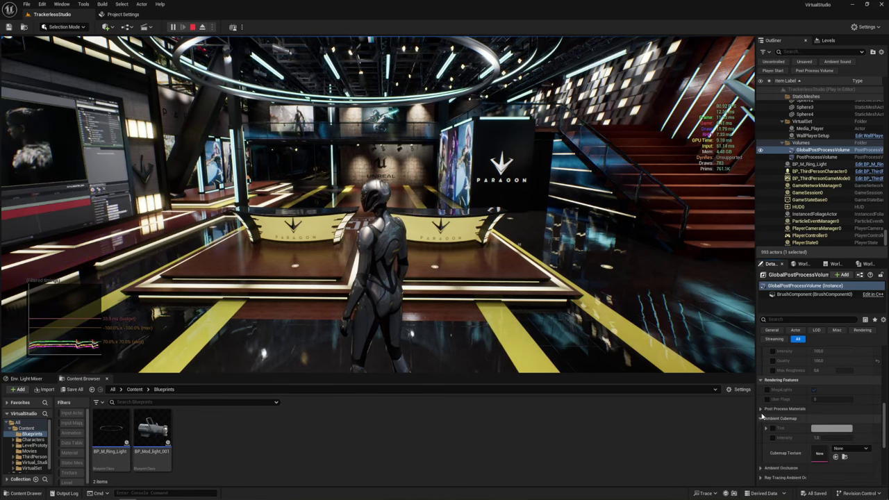
pyautogui.click(761, 408)
pyautogui.scroll(-3, 769, 436)
pyautogui.scroll(5, 769, 435)
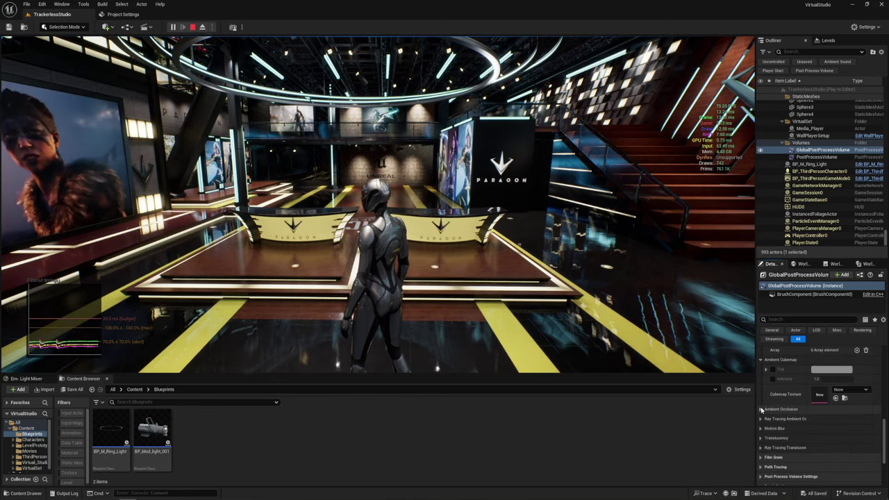
pyautogui.scroll(3, 770, 425)
pyautogui.scroll(3, 768, 417)
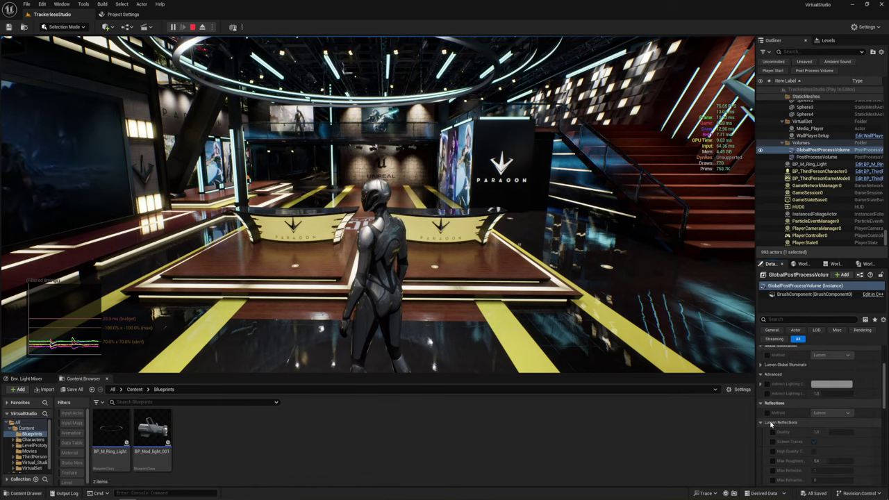
pyautogui.scroll(3, 764, 407)
pyautogui.scroll(3, 760, 396)
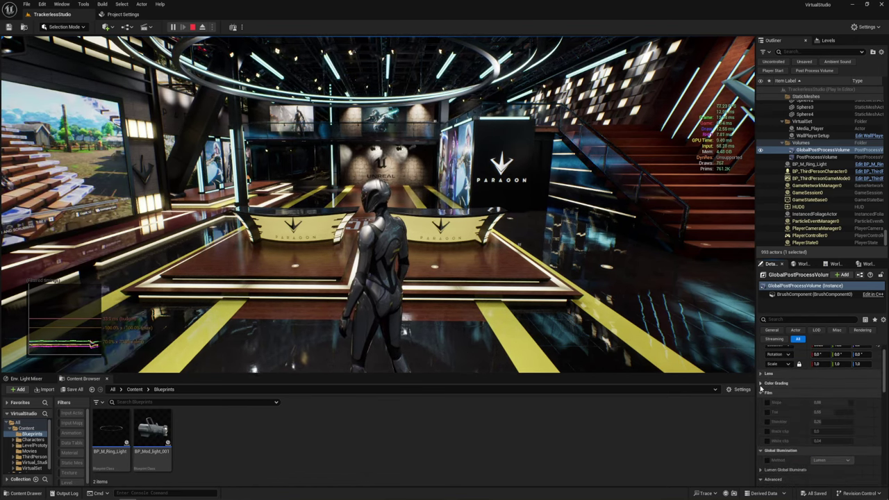
# Expand the Lens group and briefly open then close its Depth of Field section.
pyautogui.click(761, 374)
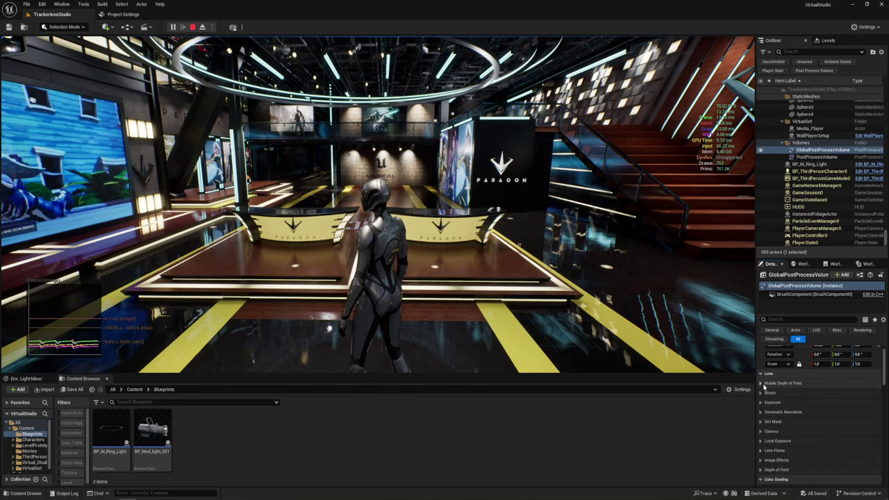
pyautogui.scroll(-2, 764, 401)
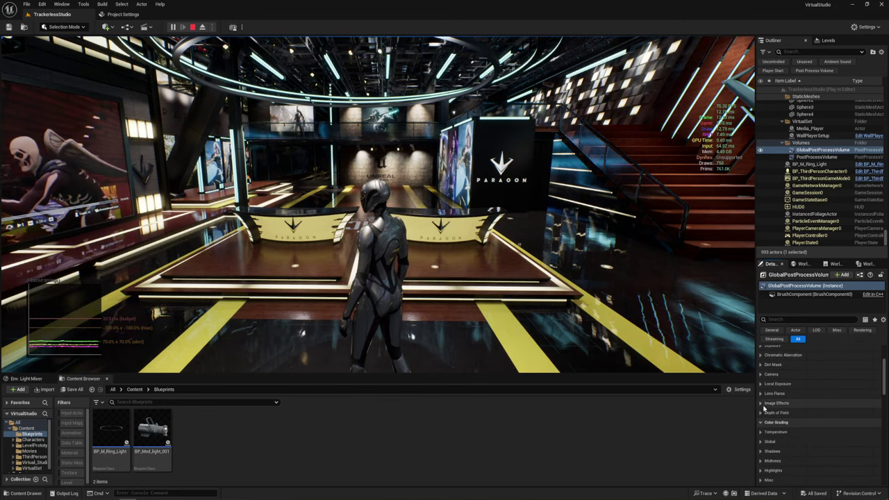
pyautogui.click(761, 412)
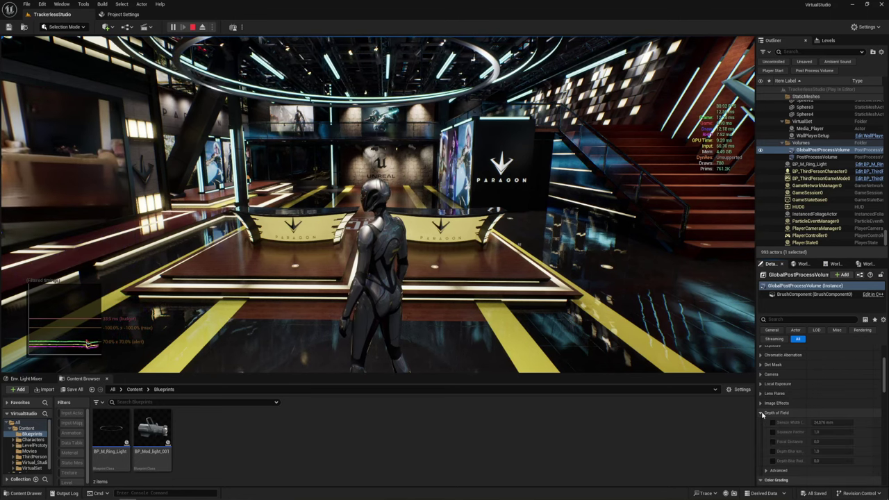
pyautogui.click(761, 412)
pyautogui.scroll(-3, 761, 417)
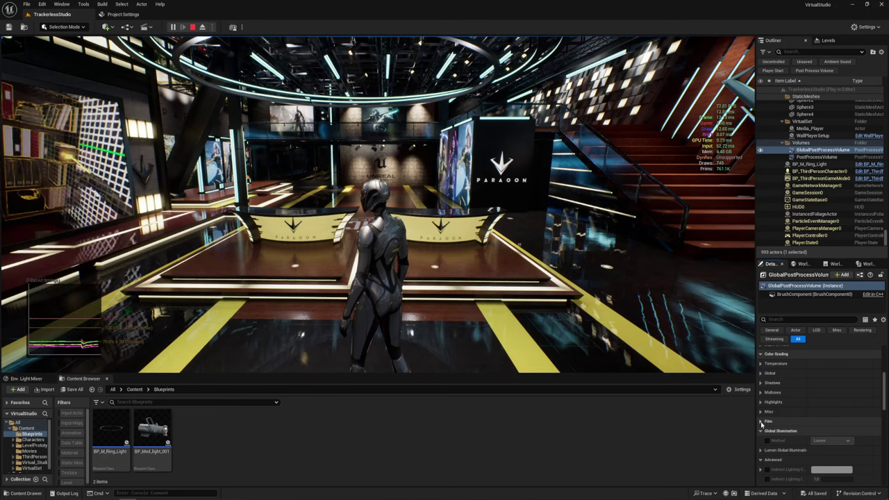
pyautogui.scroll(3, 761, 420)
pyautogui.scroll(5, 762, 417)
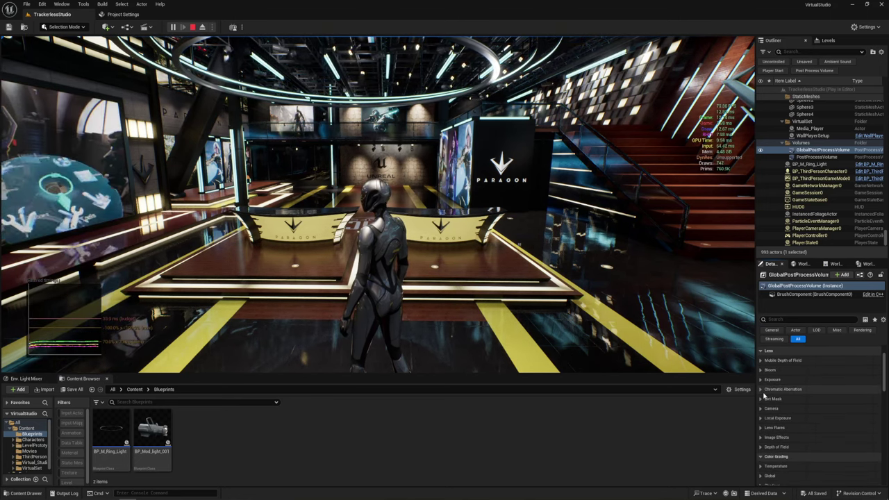
# Collapse all Details categories, then expand all of the Lens sub-sections.
pyautogui.rightClick(762, 399)
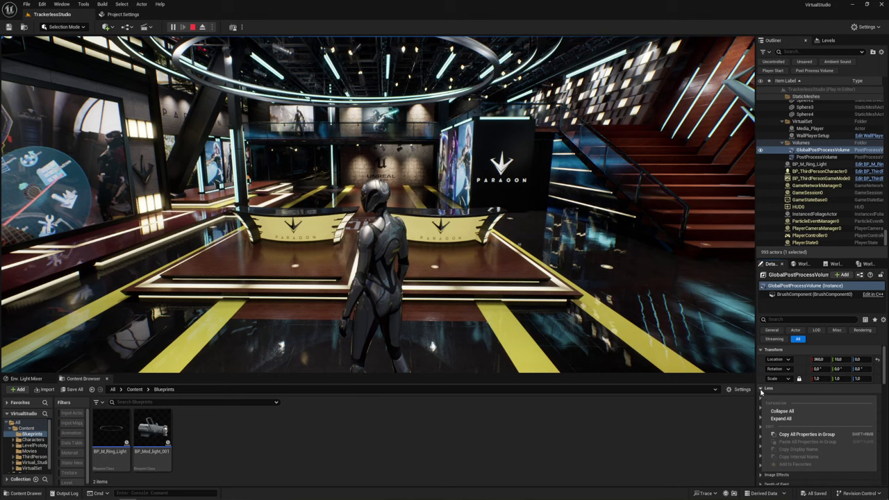
pyautogui.rightClick(761, 391)
pyautogui.click(772, 404)
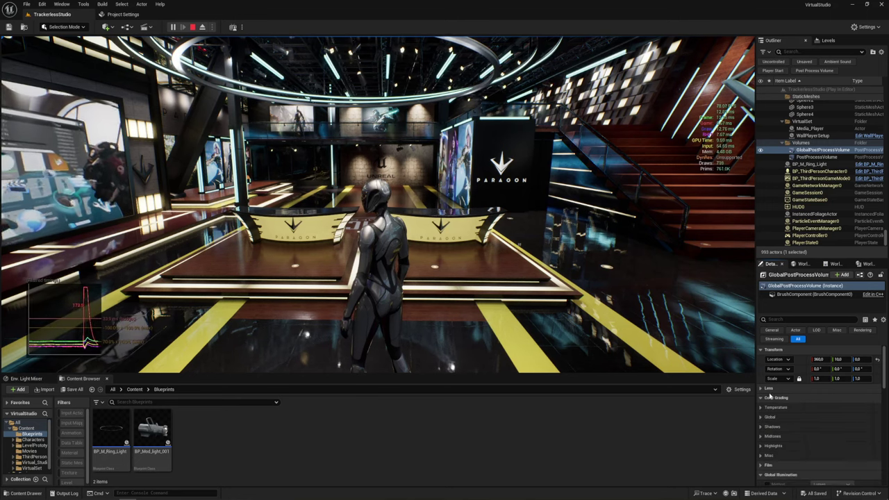
pyautogui.rightClick(763, 390)
pyautogui.click(780, 410)
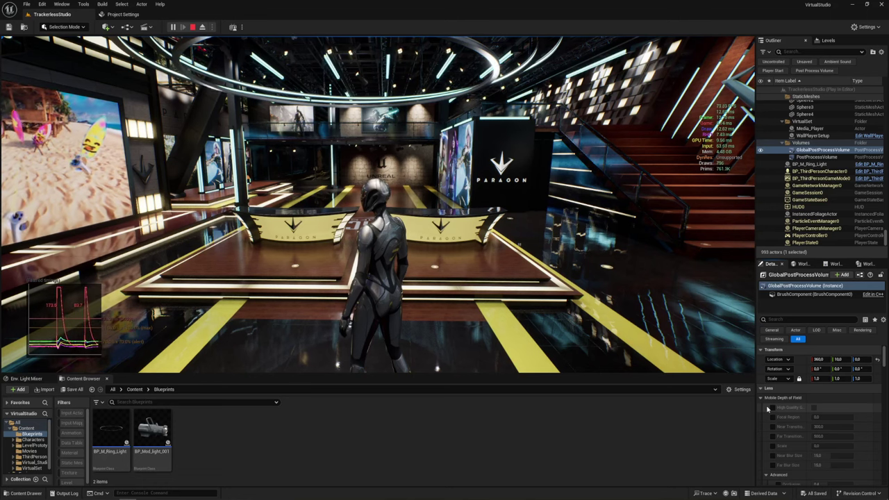
# Toggle the Min Brightness and Max Brightness overrides off and back on, leaving both at 1.0.
pyautogui.scroll(-3, 780, 419)
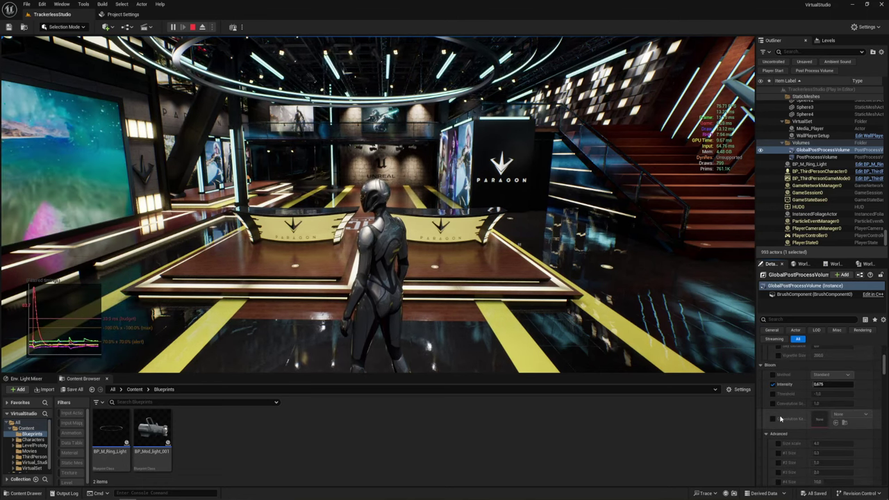
pyautogui.scroll(-1, 783, 396)
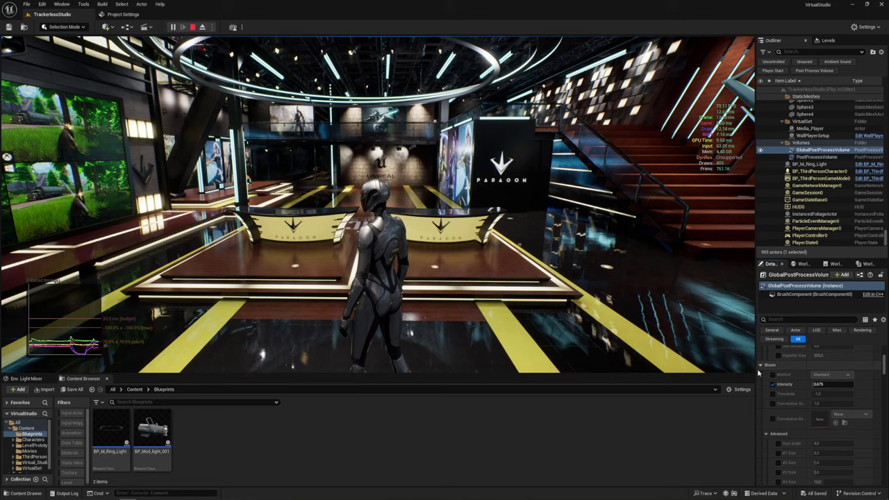
pyautogui.scroll(1, 784, 386)
pyautogui.scroll(-10, 798, 396)
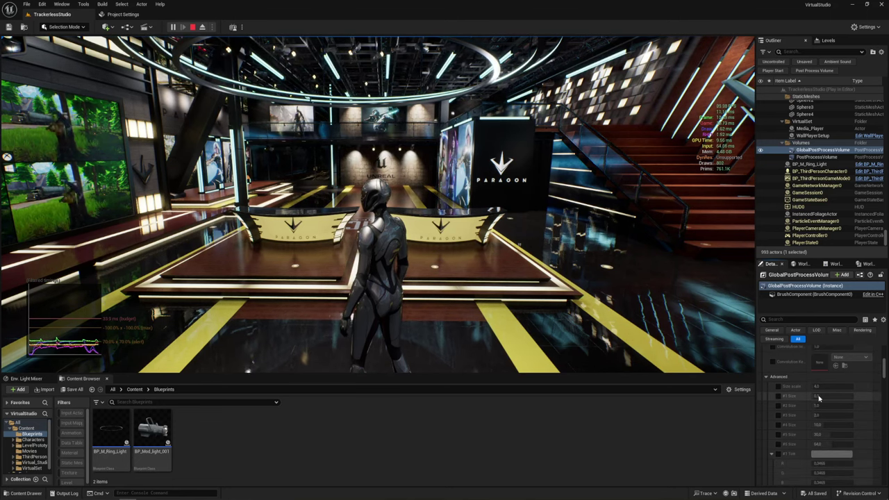
pyautogui.scroll(-5, 818, 399)
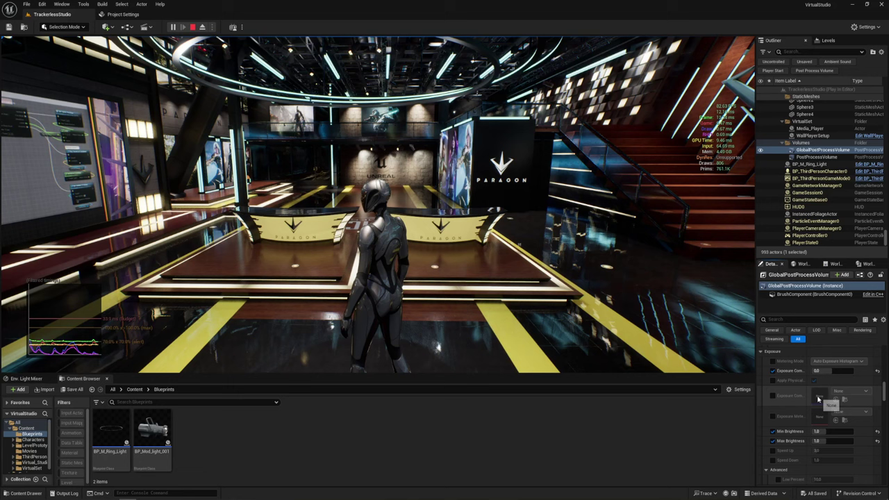
pyautogui.scroll(3, 785, 392)
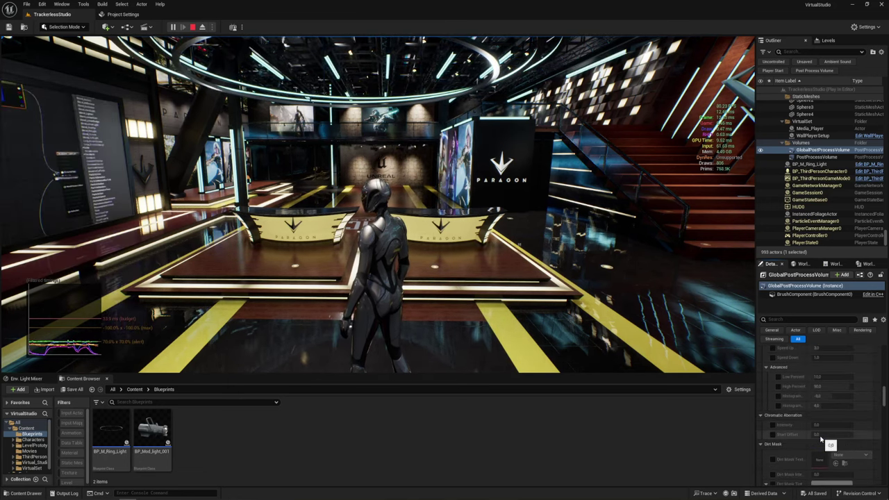
pyautogui.scroll(-5, 818, 424)
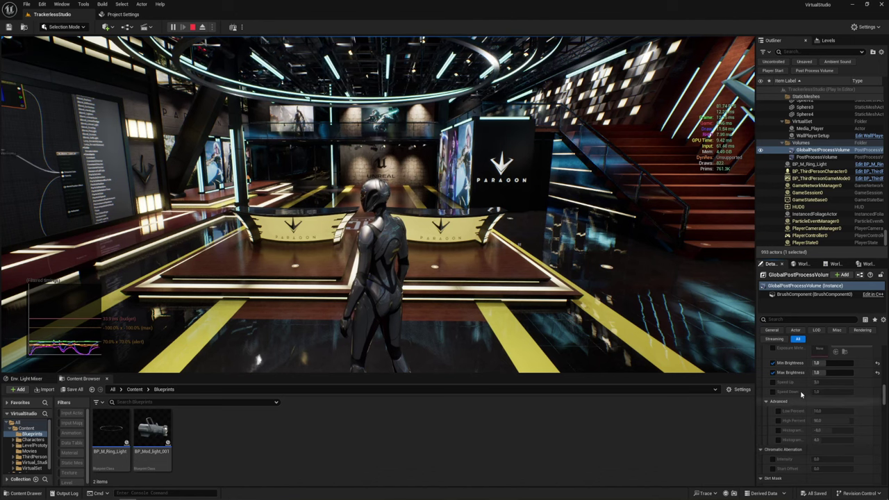
pyautogui.click(773, 363)
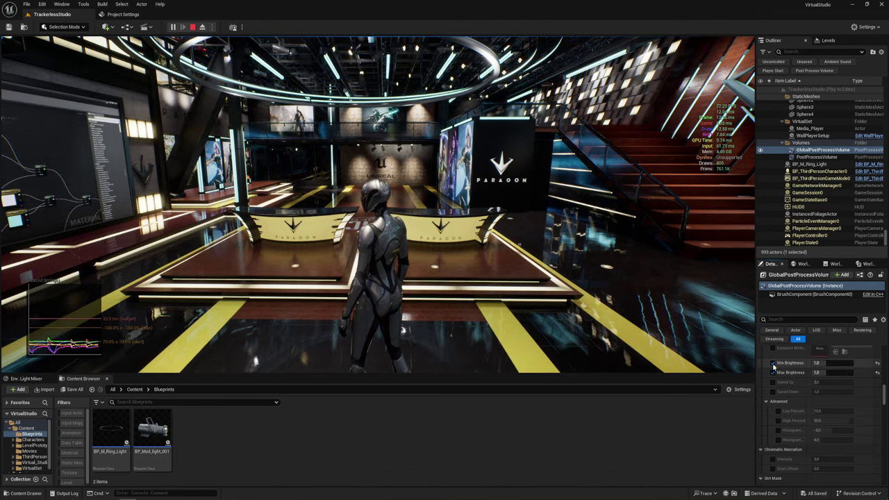
pyautogui.click(773, 364)
pyautogui.click(772, 373)
pyautogui.click(772, 373)
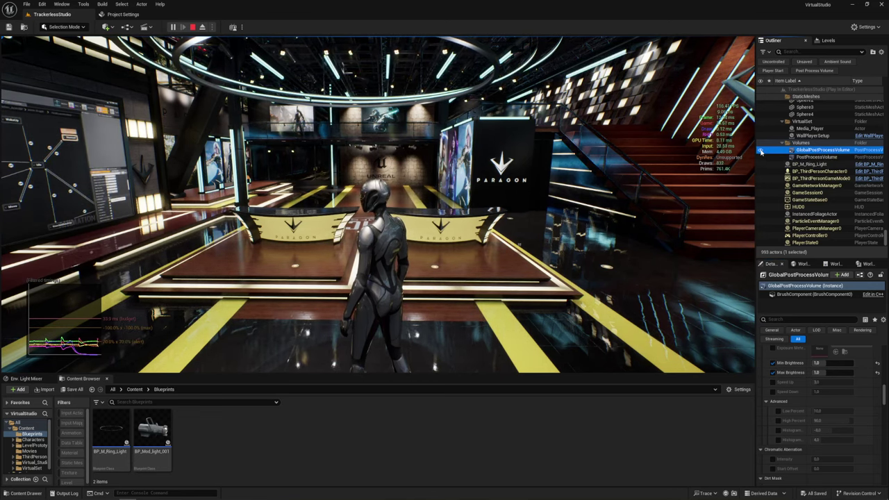
# Look around in play, hide the GlobalPostProcessVolume and PostProcessVolume, then resume control of the session.
pyautogui.click(472, 198)
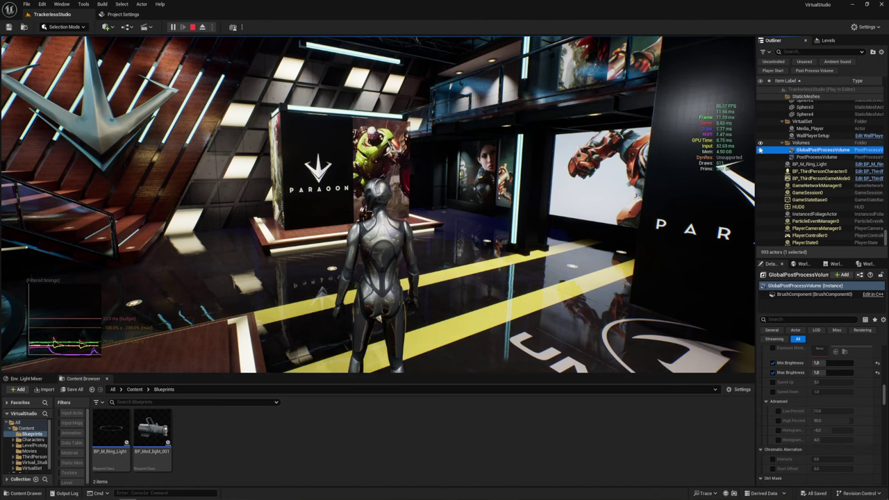
pyautogui.click(760, 150)
pyautogui.click(759, 157)
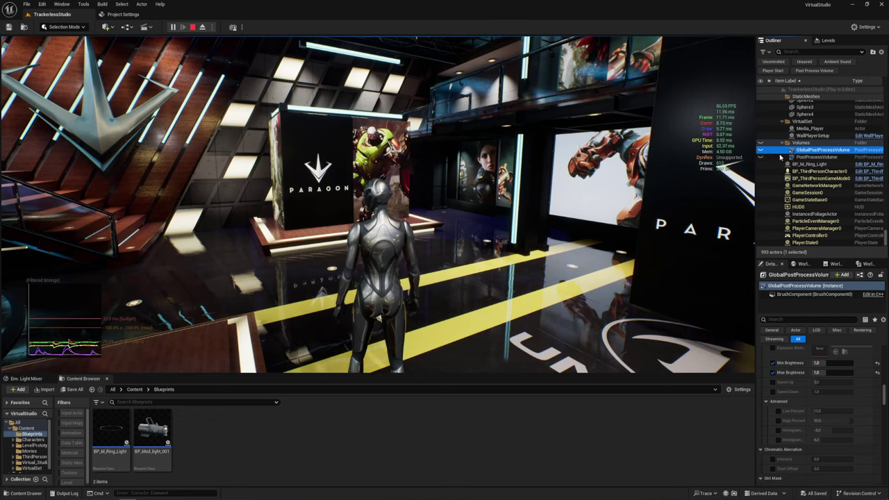
pyautogui.click(722, 167)
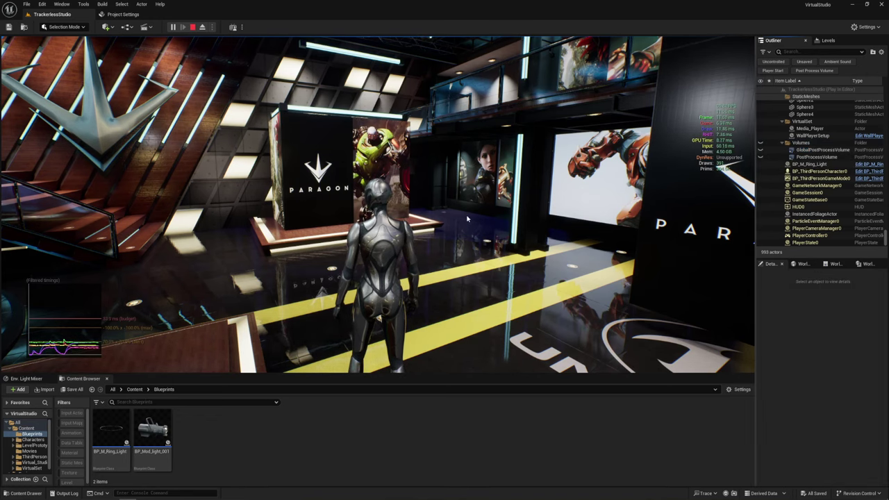
# Stop the play session and switch the viewport view mode from Light Complexity to Lit.
pyautogui.press('Escape')
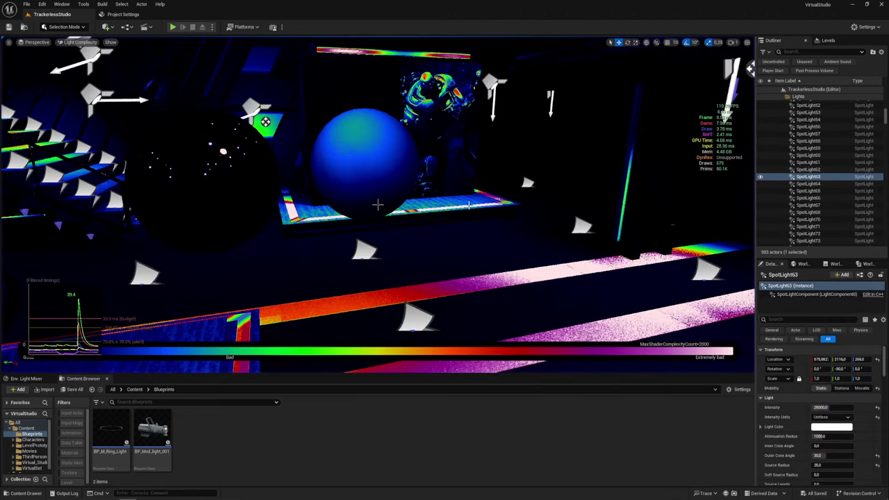
pyautogui.click(80, 42)
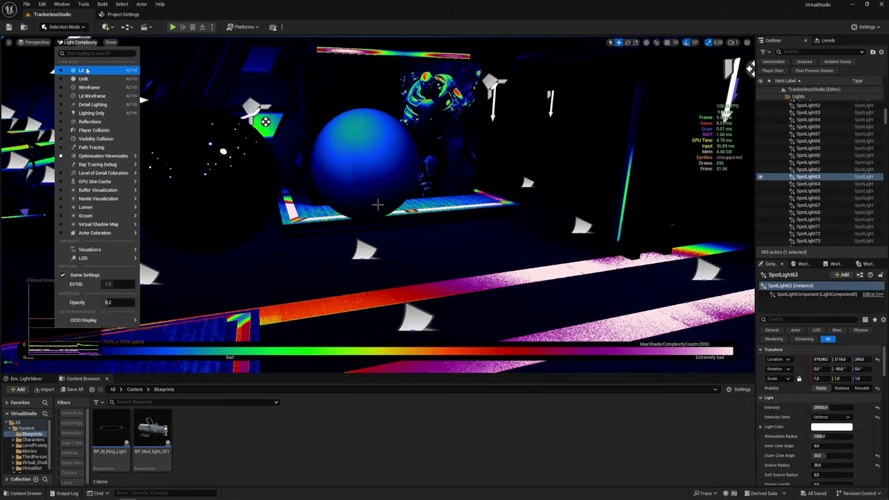
pyautogui.click(81, 70)
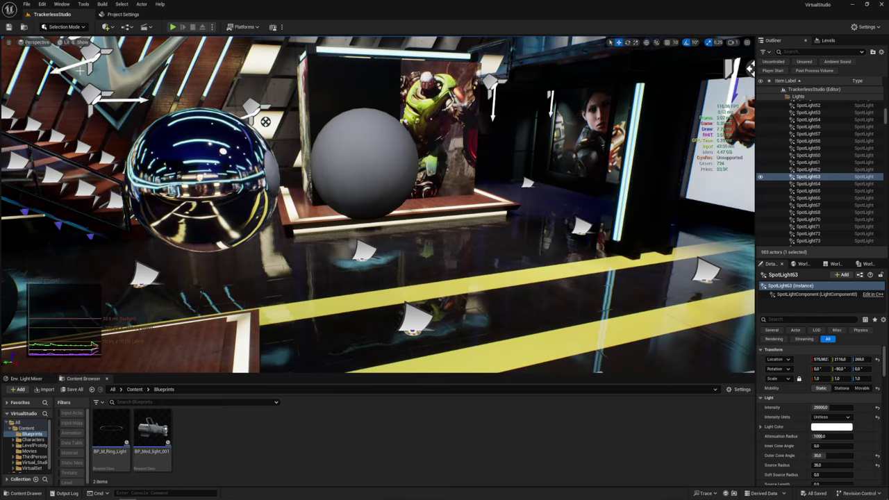
# Toggle the GlobalPostProcessVolume's visibility in the Outliner to compare the lighting.
pyautogui.scroll(-3, 795, 183)
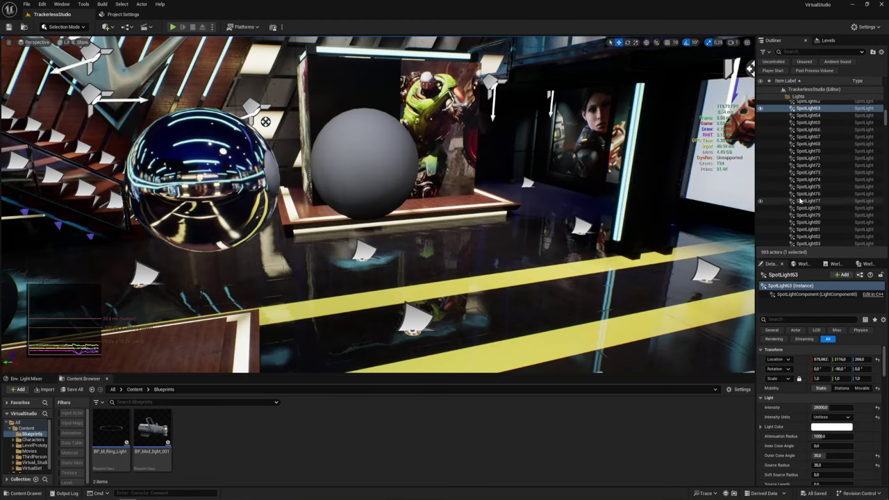
pyautogui.moveTo(885, 118); pyautogui.dragTo(887, 238)
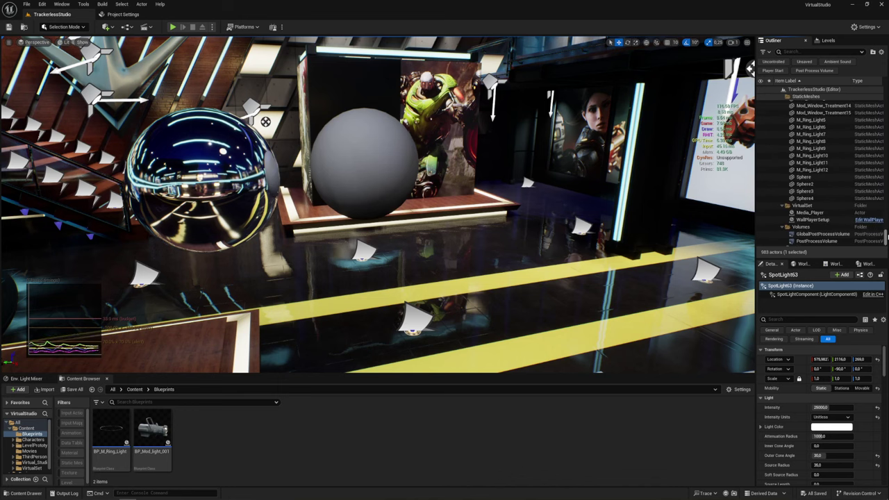
pyautogui.scroll(-1, 785, 222)
pyautogui.click(761, 221)
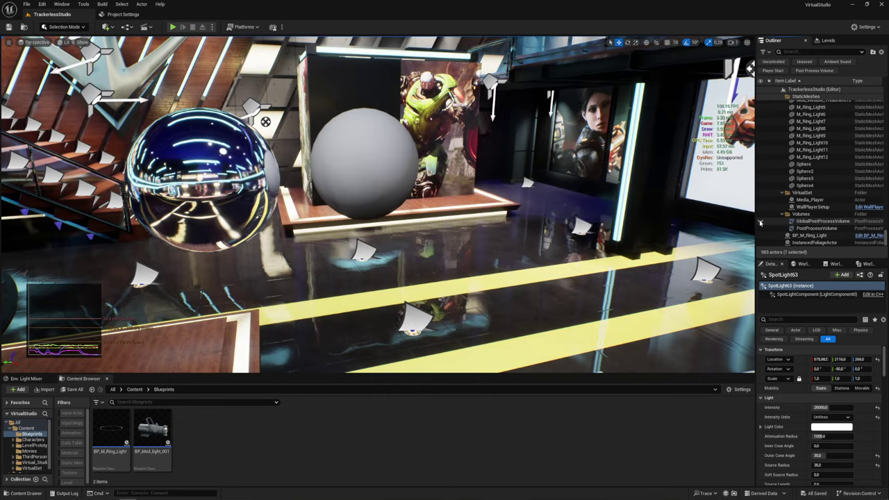
pyautogui.click(760, 222)
pyautogui.click(761, 222)
# Flick the GlobalPostProcessVolume's visibility on and off several times to compare its effect.
pyautogui.click(761, 222)
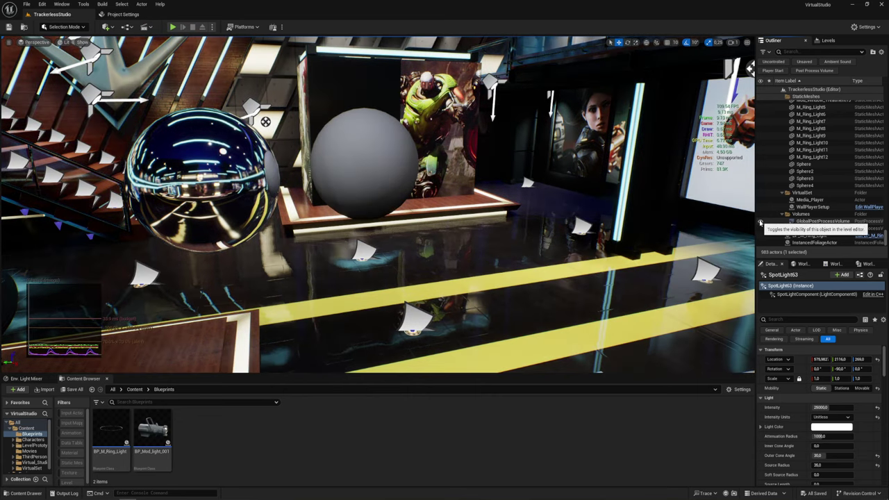
pyautogui.click(760, 222)
pyautogui.click(761, 222)
pyautogui.click(761, 222)
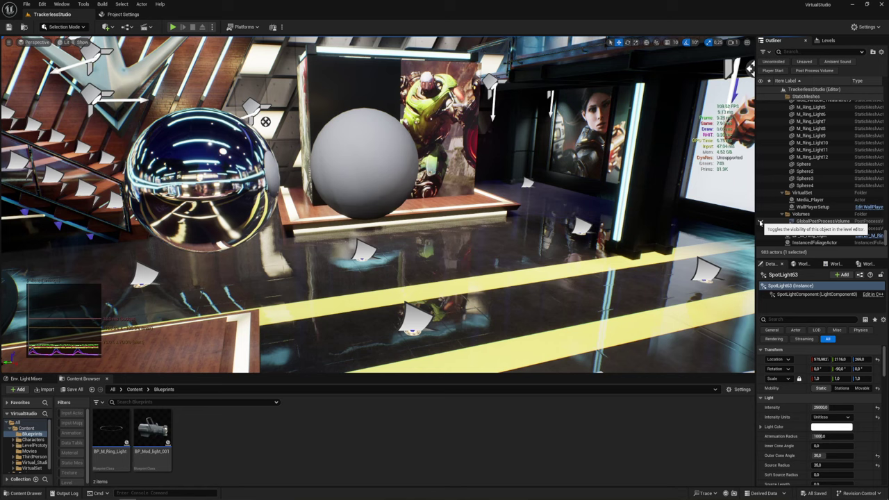
pyautogui.click(761, 222)
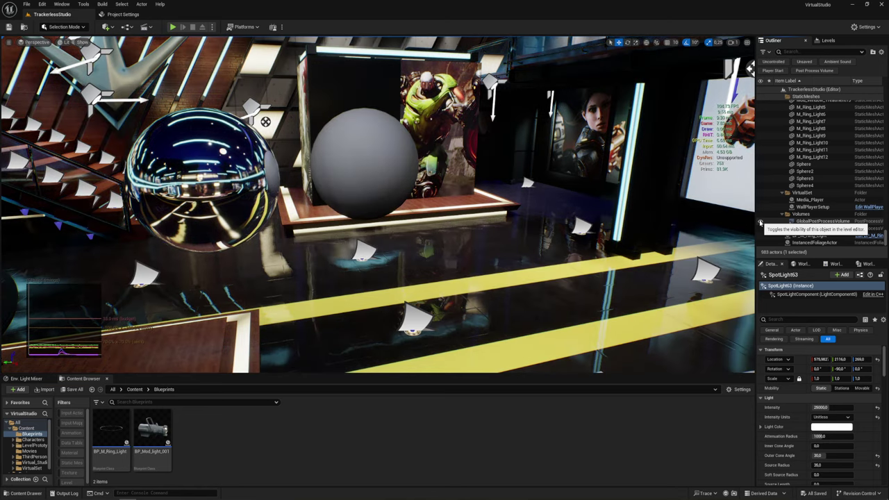
# Flick the PostProcessVolume's visibility on and off several times to compare its effect.
pyautogui.click(761, 229)
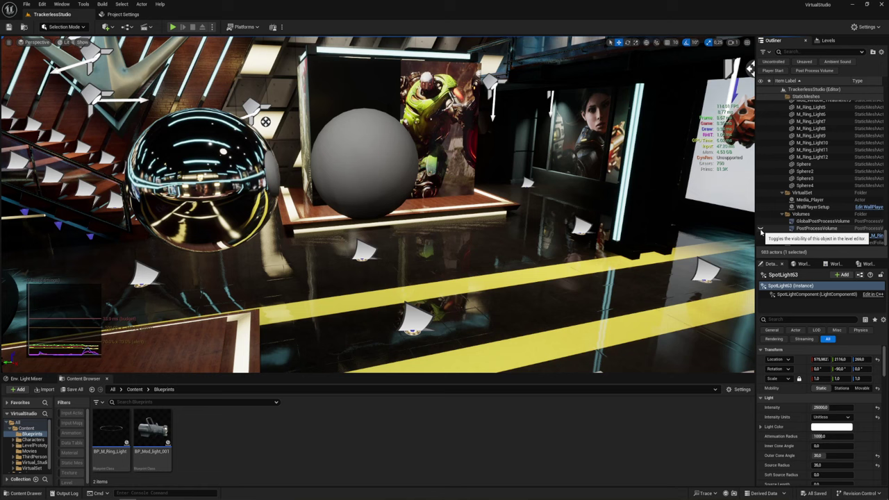
pyautogui.click(760, 229)
pyautogui.click(760, 229)
pyautogui.click(760, 229)
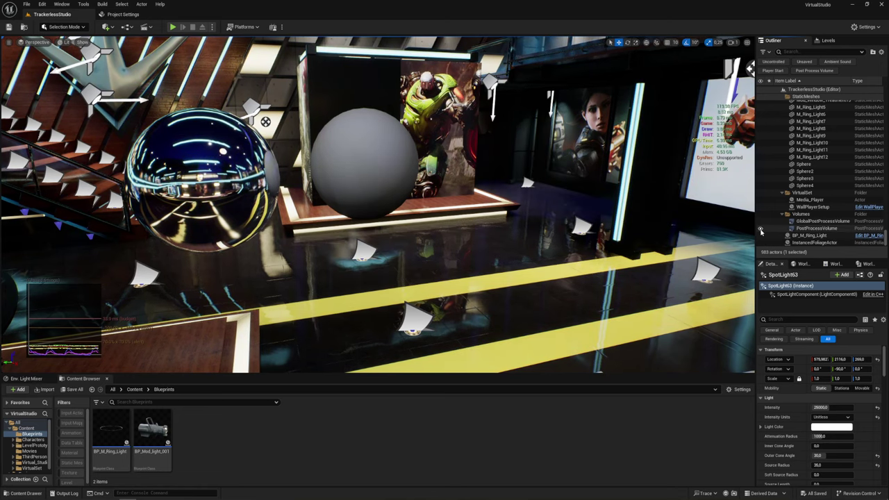
pyautogui.click(760, 229)
pyautogui.click(761, 229)
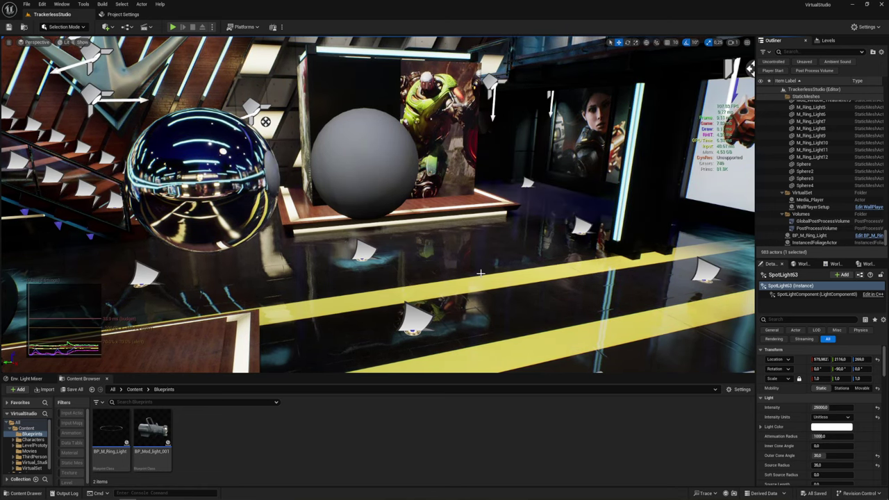
# Fly the view down to the stage floor and toggle the PostProcessVolume to compare the floor glow.
pyautogui.moveTo(480, 273)
pyautogui.mouseDown(button='right')
pyautogui.moveTo(389, 277)
pyautogui.moveTo(697, 259)
pyautogui.mouseUp(button='right')
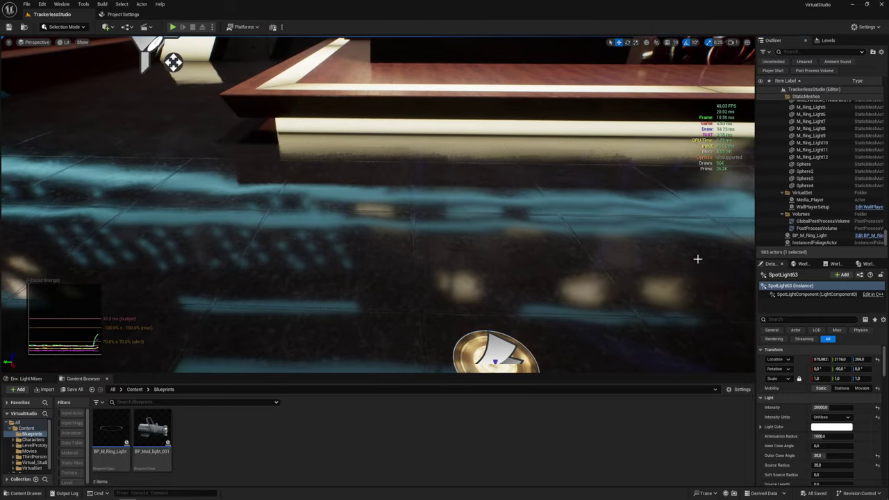
pyautogui.click(761, 230)
pyautogui.click(761, 231)
pyautogui.click(761, 230)
pyautogui.click(760, 230)
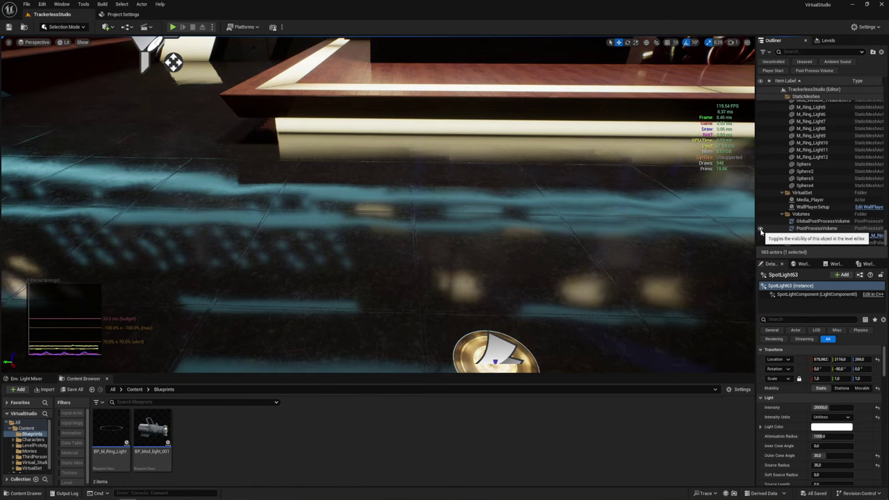
pyautogui.click(820, 229)
pyautogui.scroll(-3, 802, 398)
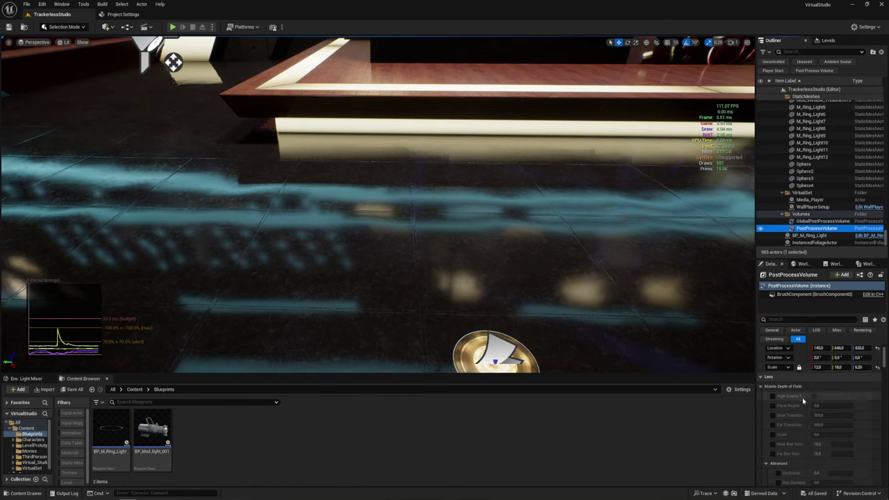
pyautogui.scroll(-5, 802, 403)
pyautogui.scroll(-5, 803, 410)
pyautogui.scroll(-5, 802, 415)
pyautogui.scroll(-5, 802, 414)
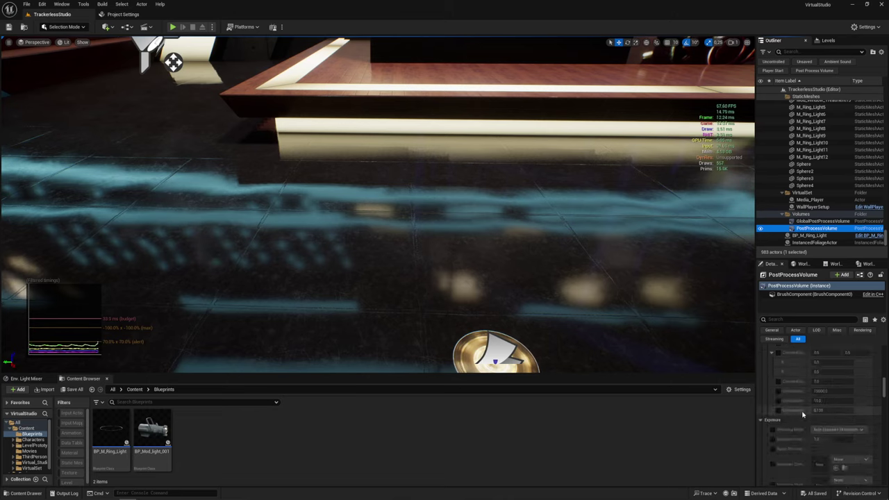
pyautogui.scroll(-5, 803, 415)
pyautogui.scroll(-5, 803, 415)
pyautogui.scroll(-5, 802, 415)
pyautogui.scroll(3, 802, 415)
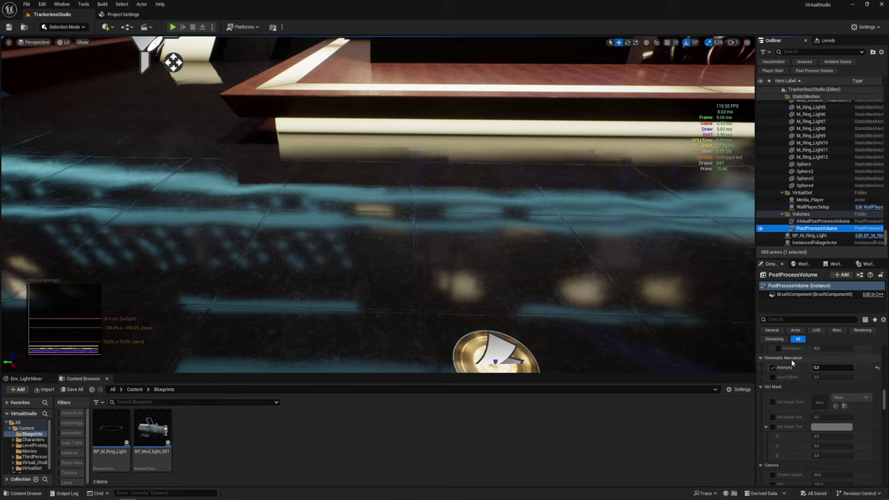
pyautogui.scroll(-2, 812, 375)
pyautogui.scroll(-2, 811, 375)
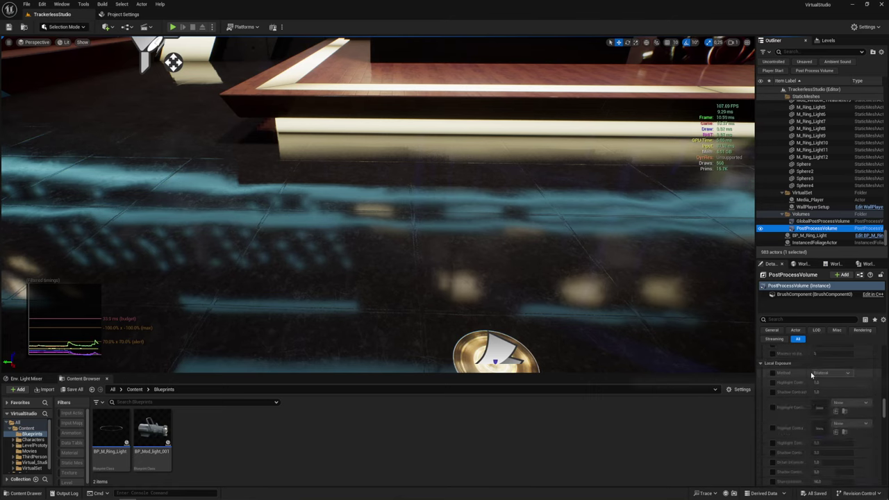
pyautogui.scroll(-2, 811, 375)
pyautogui.scroll(-2, 811, 375)
pyautogui.scroll(-2, 811, 375)
pyautogui.scroll(-2, 810, 381)
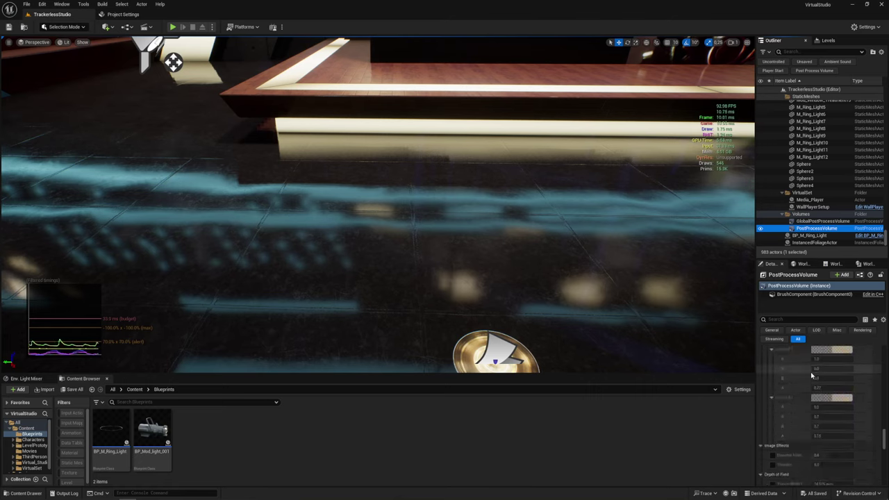
pyautogui.scroll(-2, 808, 389)
pyautogui.scroll(-2, 804, 404)
pyautogui.scroll(-2, 805, 404)
pyautogui.scroll(-2, 804, 404)
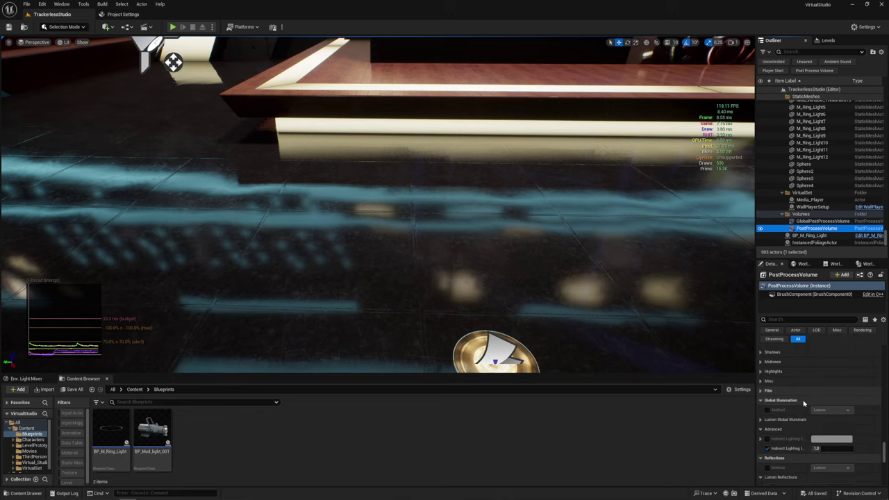
pyautogui.scroll(-2, 804, 404)
pyautogui.scroll(-2, 804, 404)
pyautogui.click(762, 391)
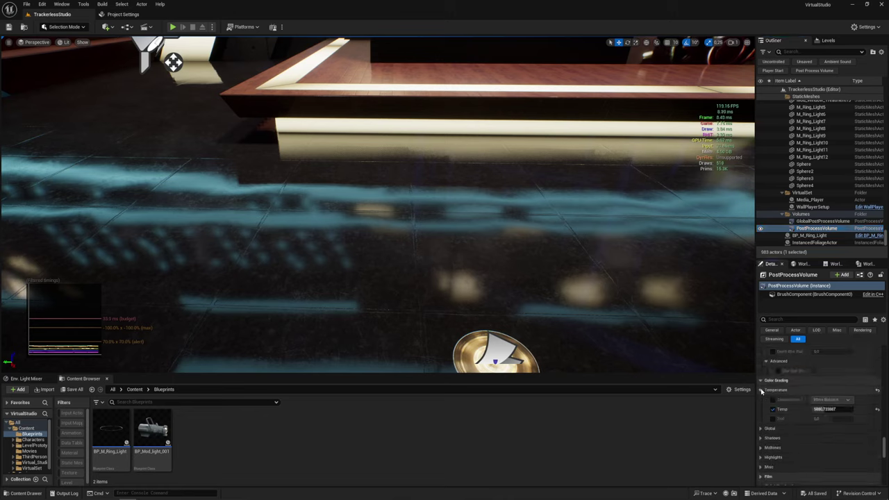
pyautogui.scroll(-2, 810, 409)
pyautogui.scroll(-2, 813, 412)
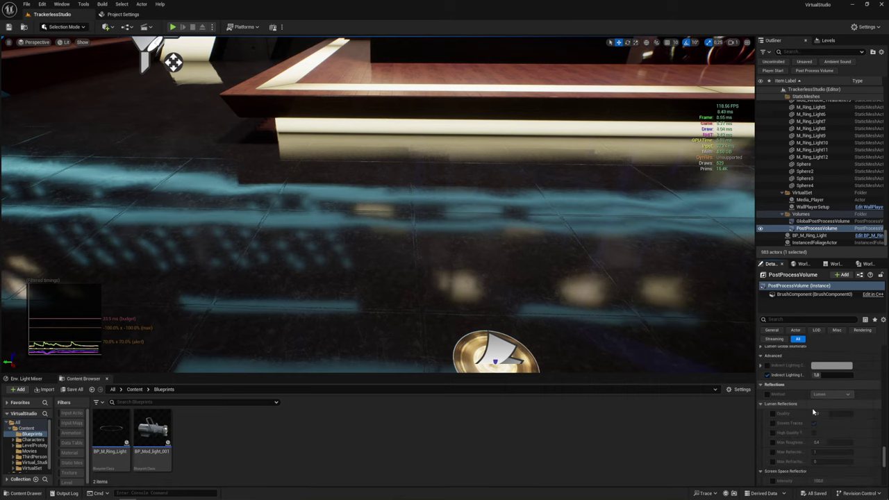
pyautogui.scroll(-2, 813, 411)
pyautogui.scroll(-1, 814, 411)
pyautogui.scroll(-1, 813, 411)
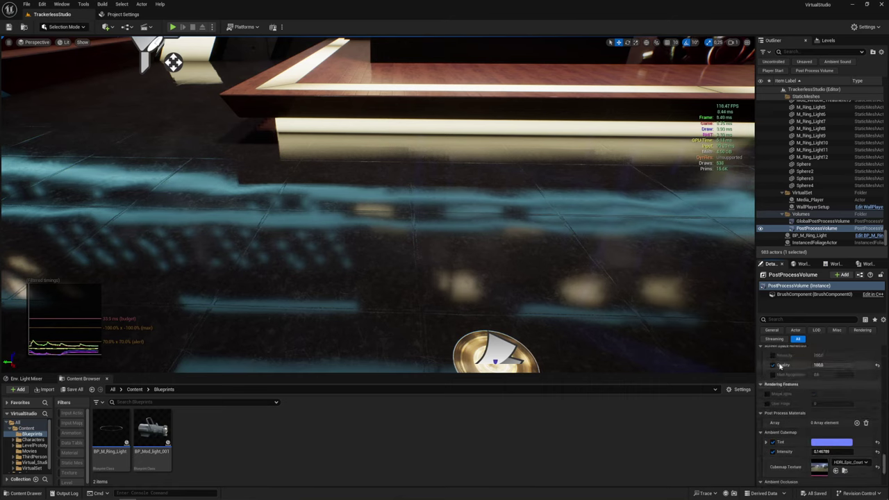
pyautogui.scroll(1, 785, 369)
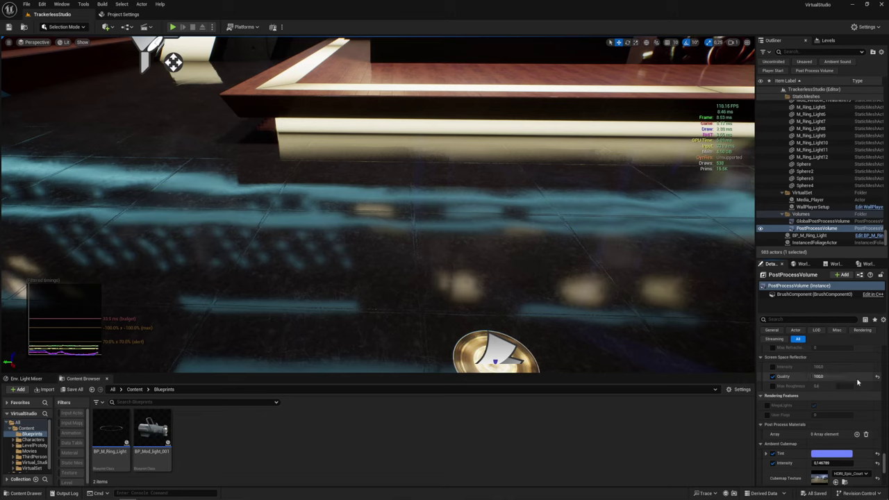
pyautogui.scroll(-2, 857, 382)
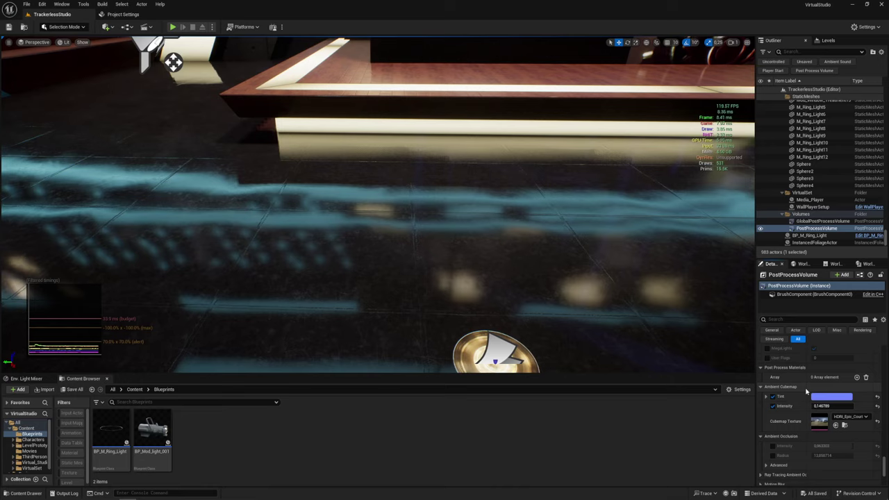
pyautogui.scroll(-2, 806, 393)
pyautogui.scroll(-1, 806, 392)
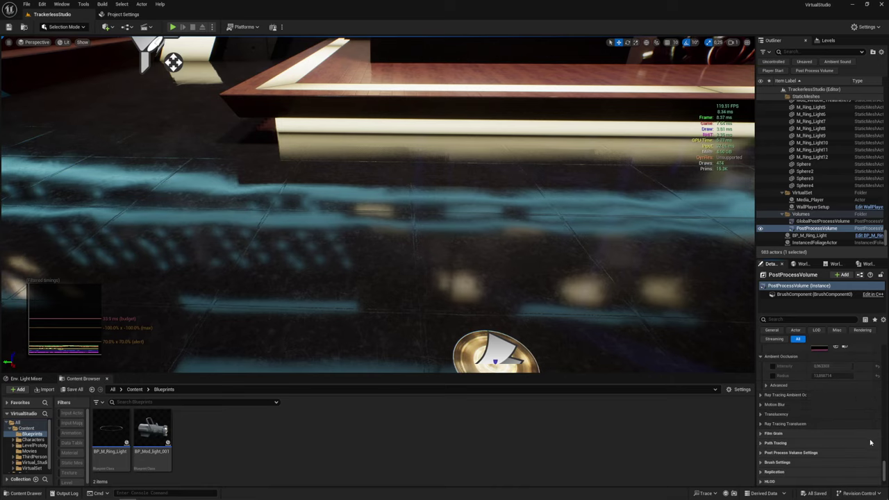
pyautogui.moveTo(884, 468); pyautogui.dragTo(884, 354)
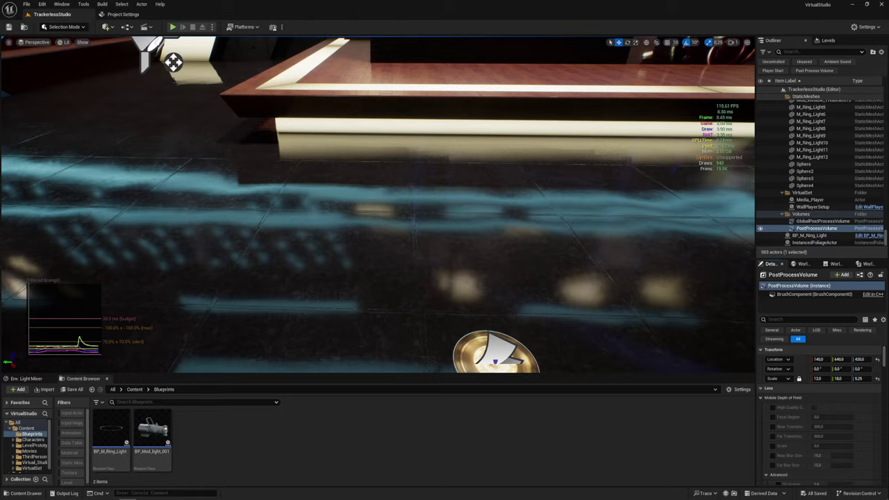
# Pull the view back, delete the PostProcessVolume and GlobalPostProcessVolume, and start Play In Editor.
pyautogui.moveTo(611, 232); pyautogui.dragTo(611, 231, button='right')
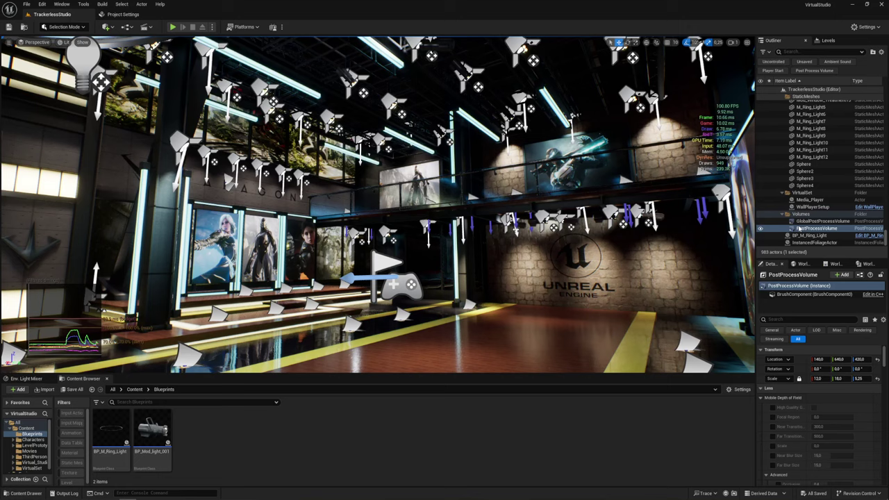
pyautogui.press('Delete')
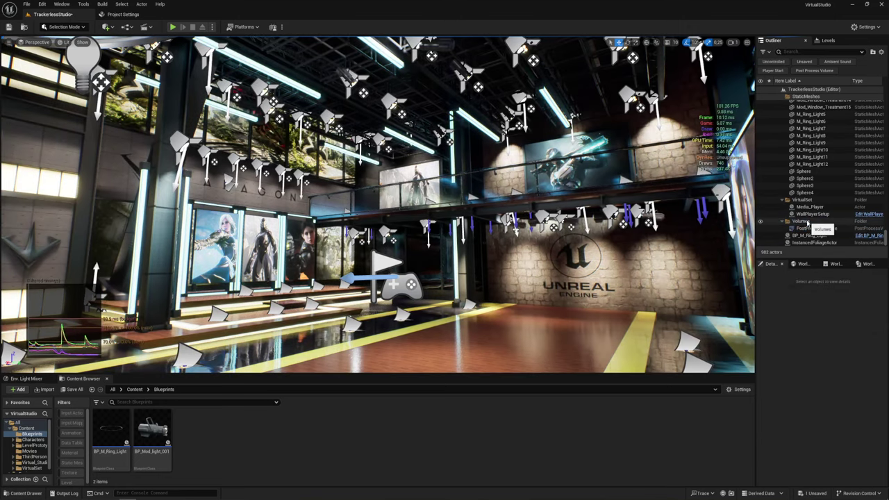
pyautogui.press('Delete')
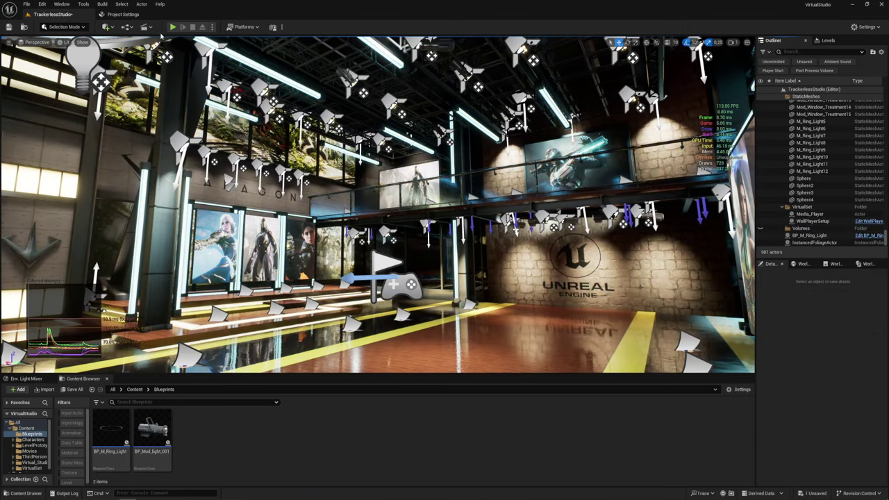
pyautogui.click(172, 26)
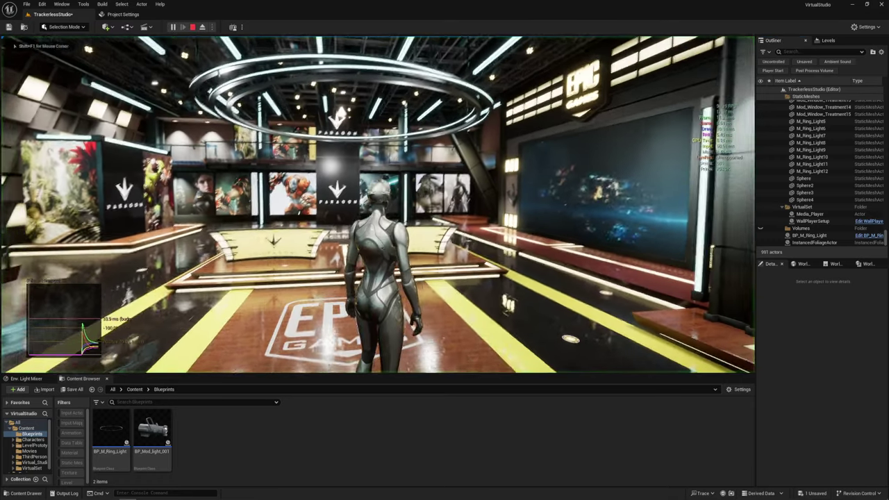
# Walk the character fullscreen toward the Paragon stage without post-processing, then stop play and restore the layout.
pyautogui.press('F11')
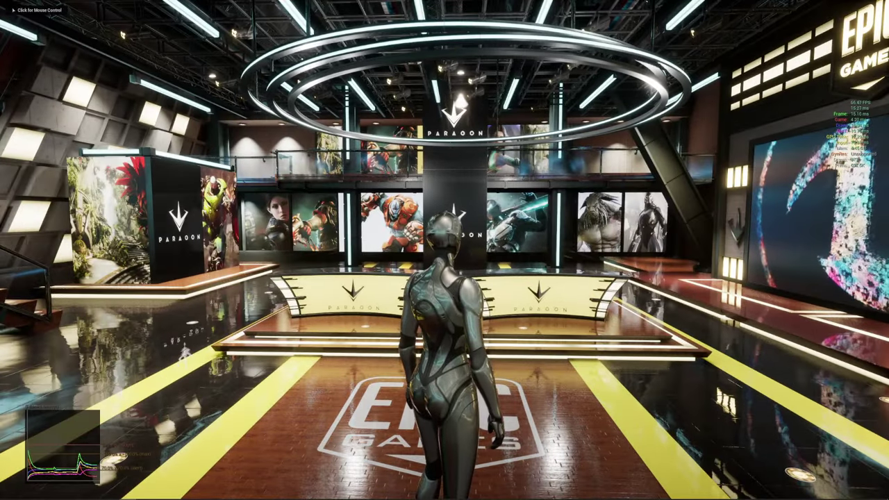
pyautogui.press('w')
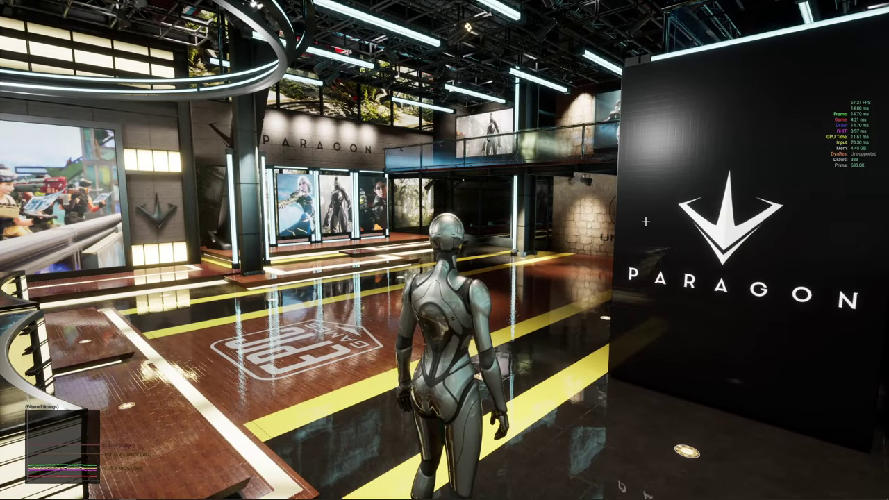
pyautogui.press('Escape')
pyautogui.press('F11')
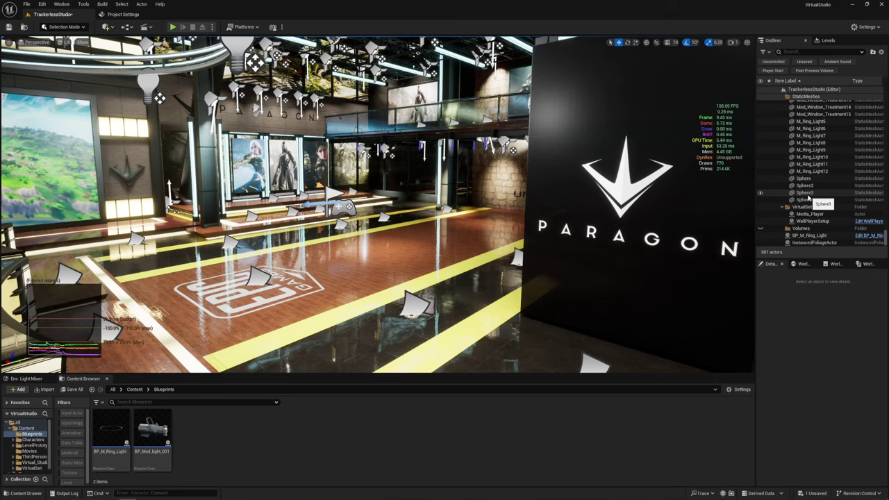
# Undo twice to restore both volumes, delete only the PostProcessVolume, and start Play In Editor.
pyautogui.hotkey('ctrl', 'z')
pyautogui.hotkey('ctrl', 'z')
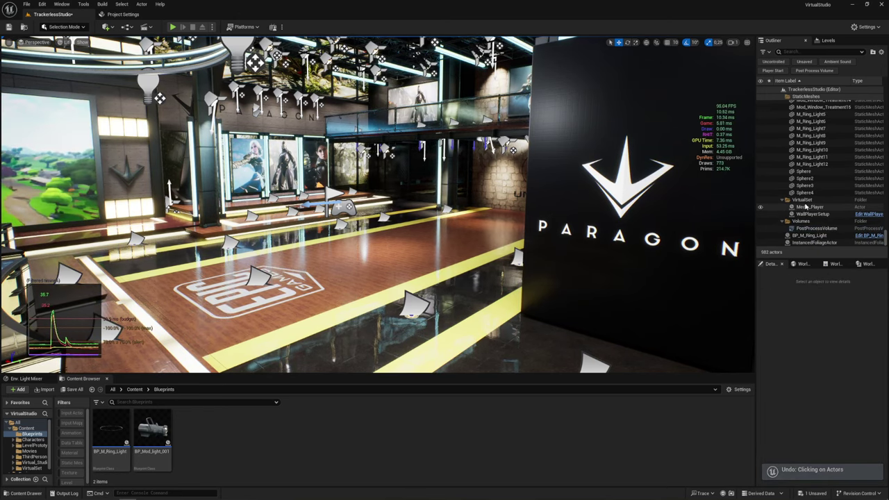
pyautogui.hotkey('ctrl', 'z')
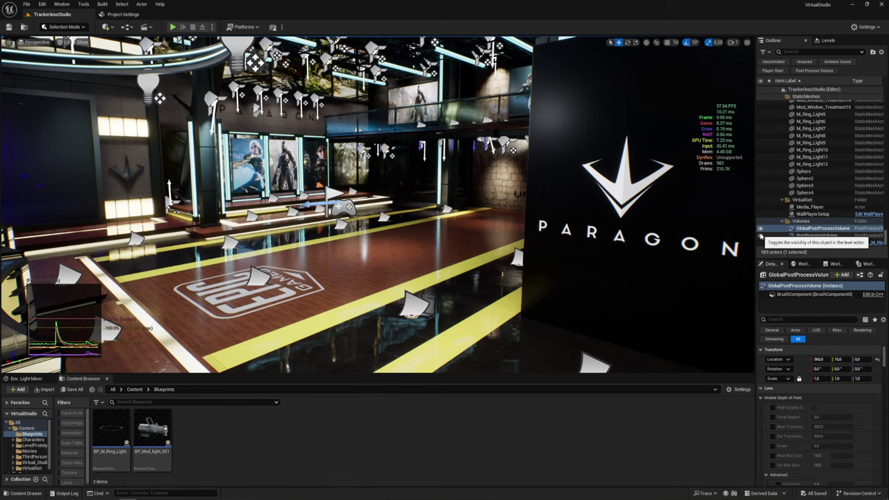
pyautogui.press('Delete')
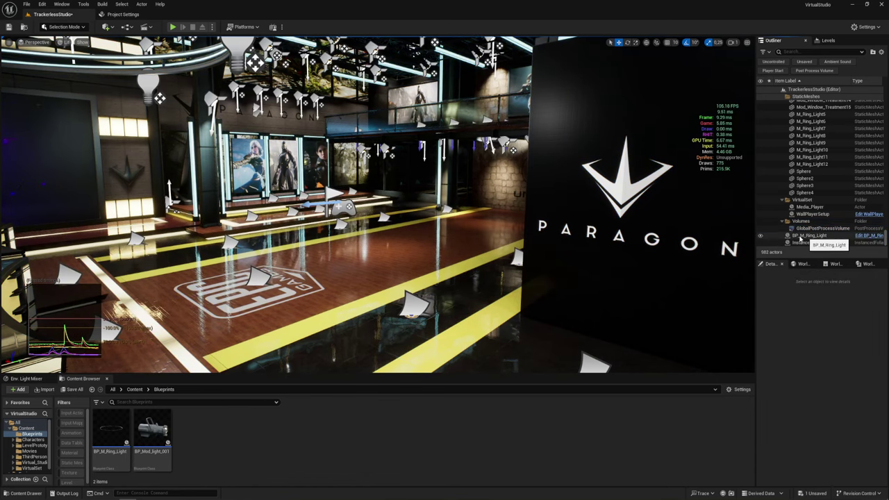
pyautogui.click(173, 28)
# Fill the screen with the game view and walk the character across the hall, up the stairs, onto the balcony.
pyautogui.press('F11')
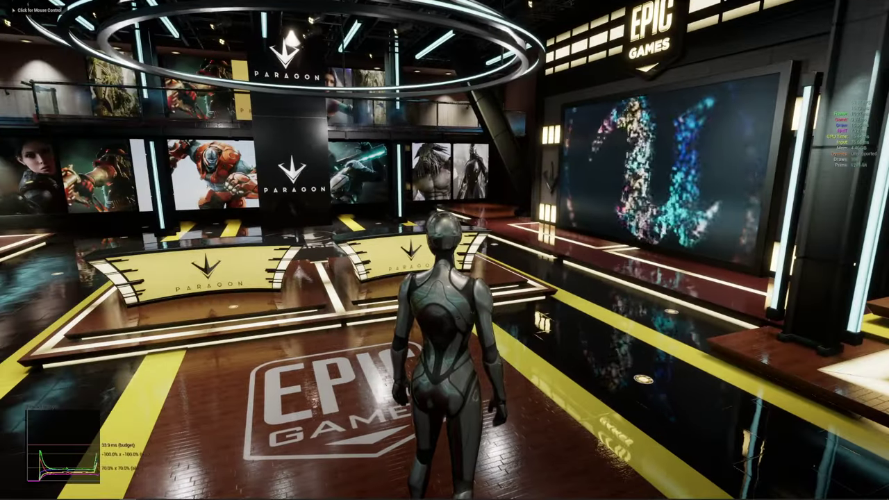
pyautogui.click(445, 250)
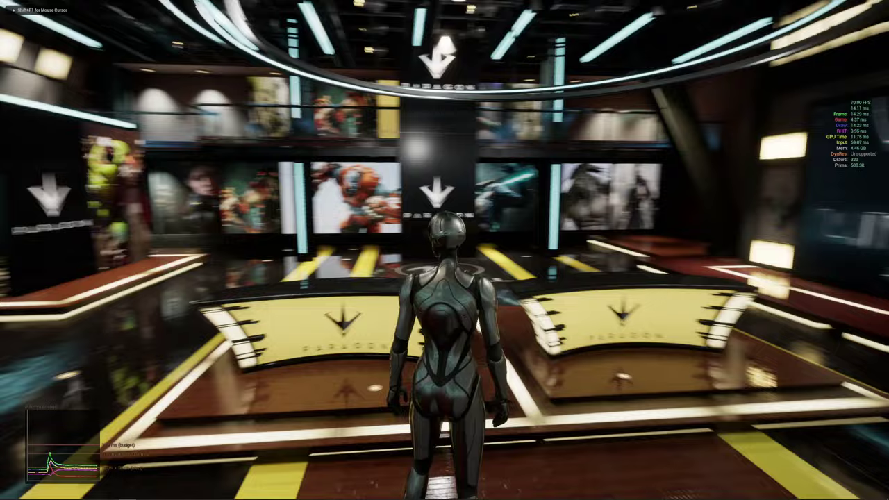
pyautogui.press('w')
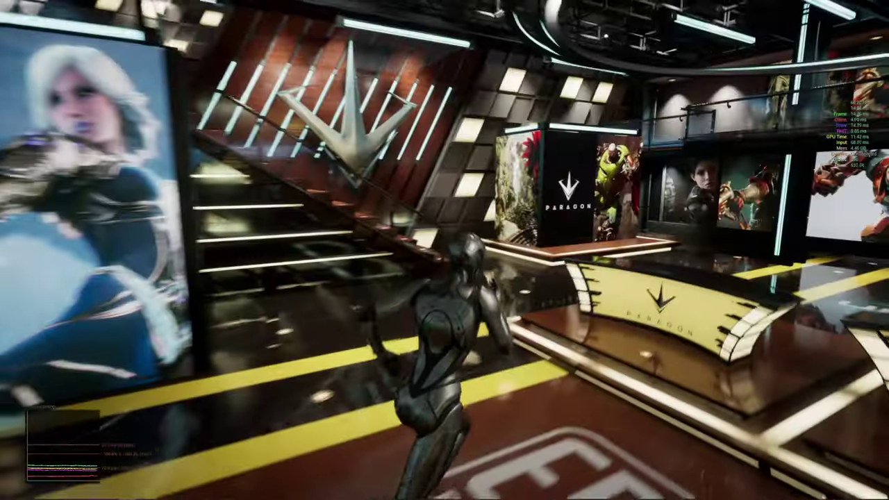
pyautogui.press('w')
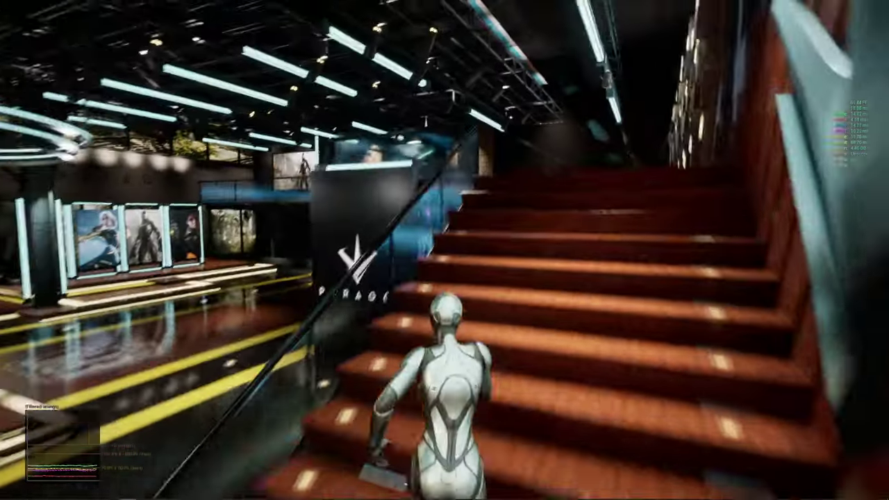
pyautogui.press('w')
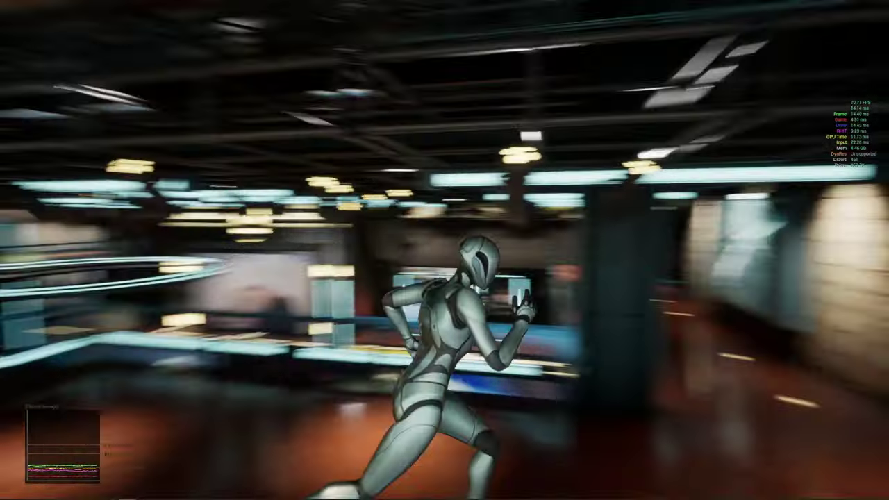
pyautogui.press('w')
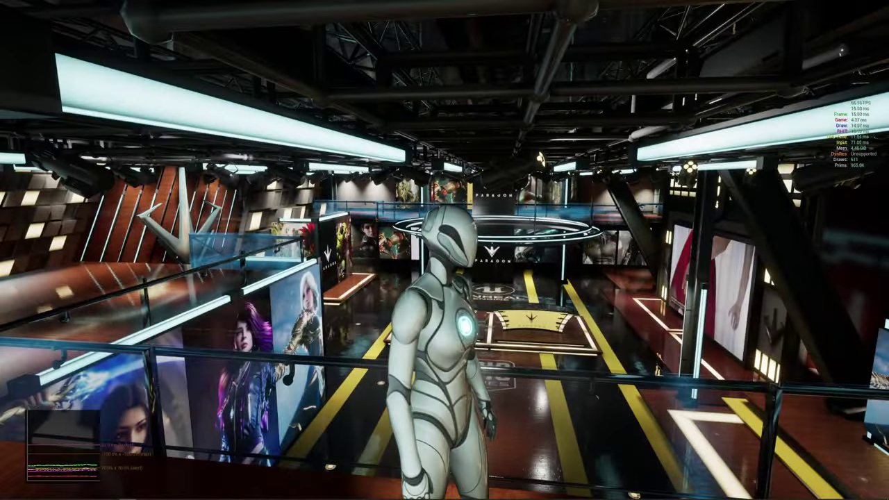
pyautogui.press('w')
# Walk the corridor, circle the Paragon display, go down the red walkway, then stop play.
pyautogui.press('w')
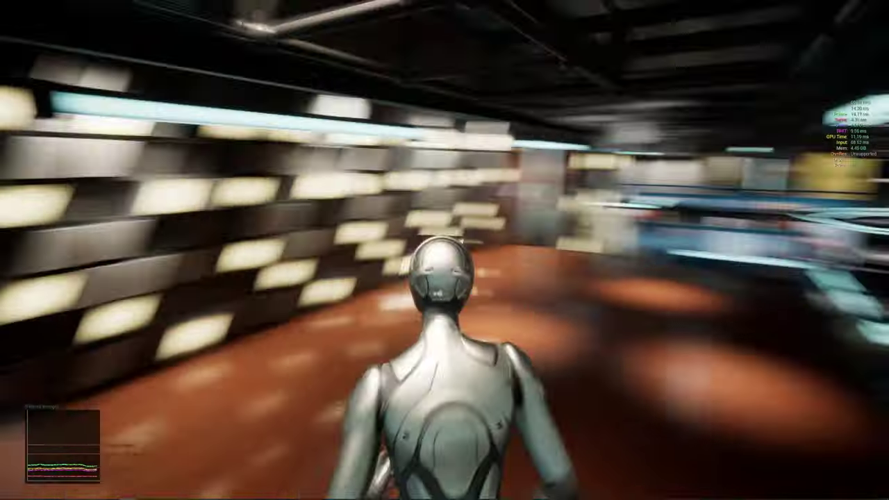
pyautogui.press('w')
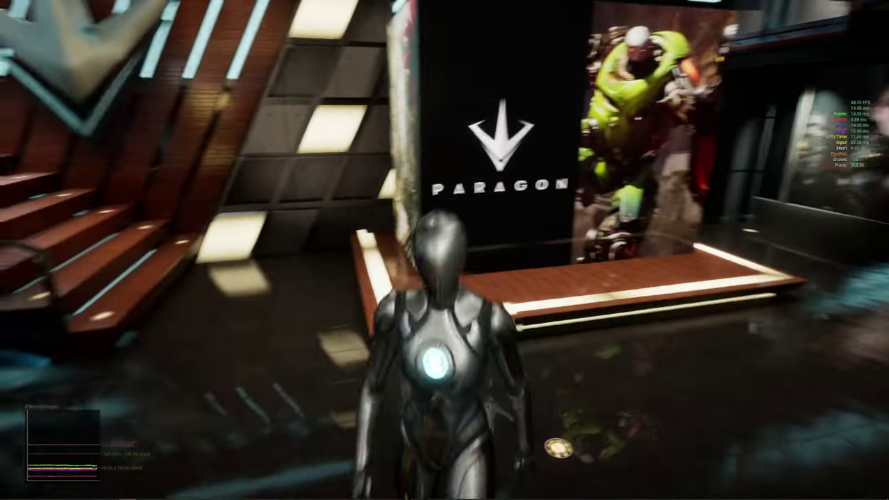
pyautogui.press('a')
pyautogui.press('w')
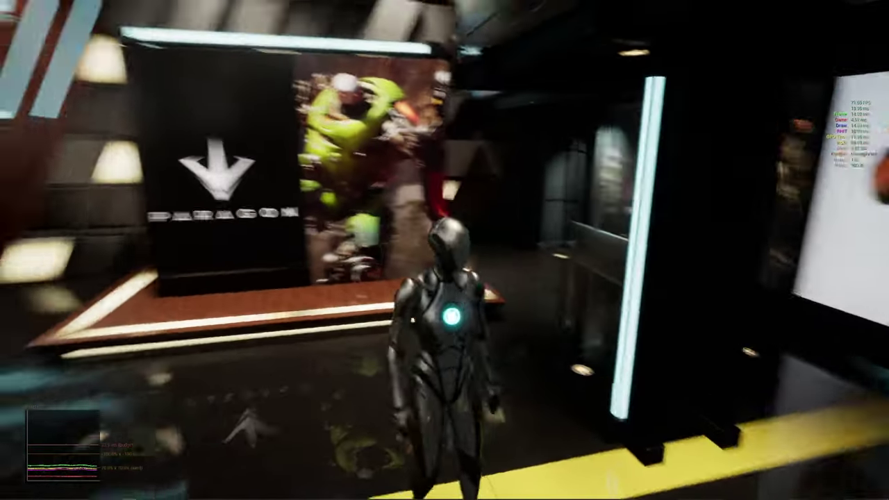
pyautogui.press('w')
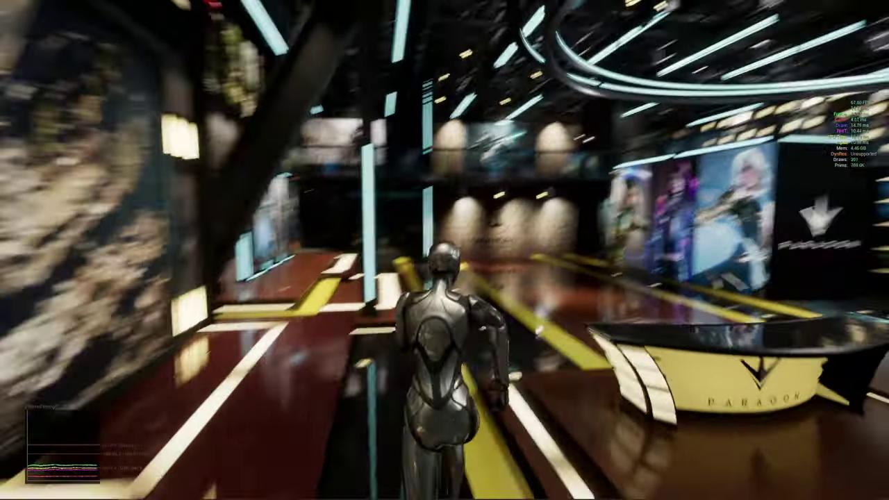
pyautogui.press('d')
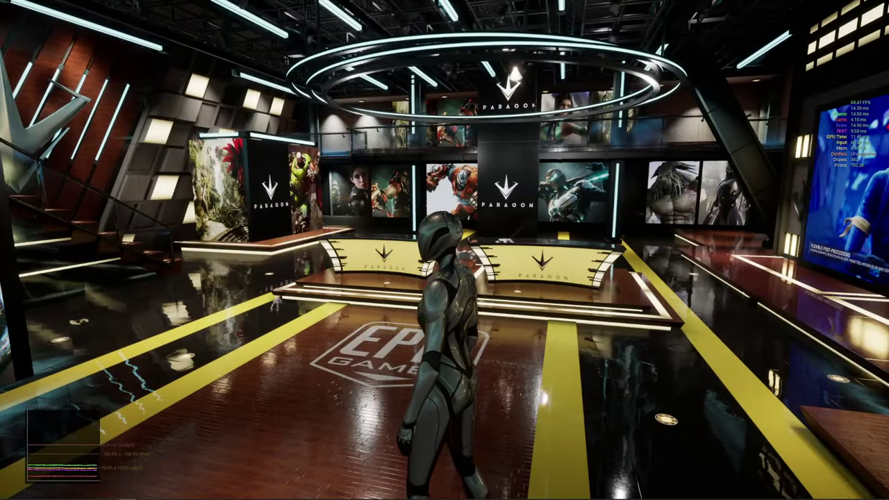
pyautogui.press('Escape')
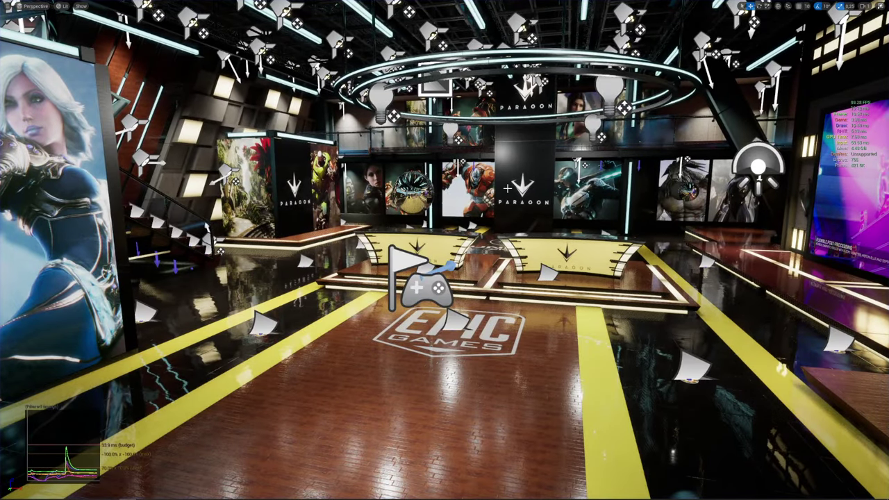